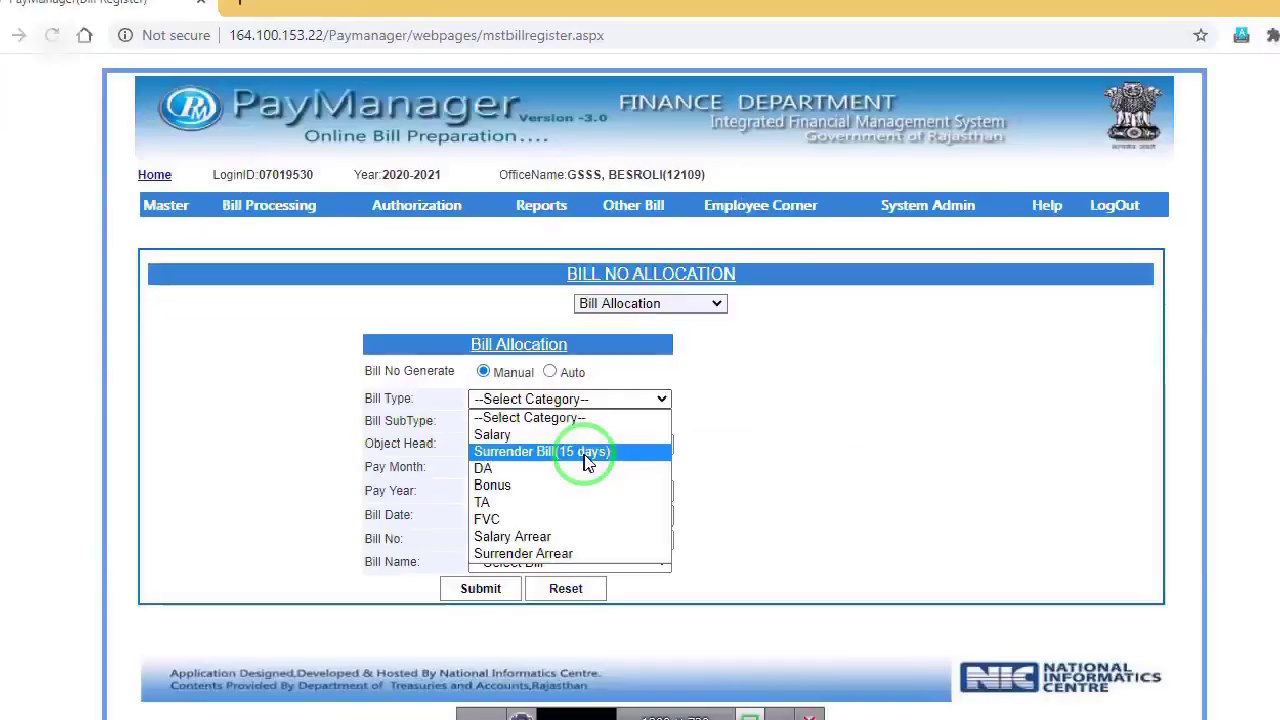
# Step: Allocate bill number 48 as Surrender Bill(15 days), object head 01, bill name PEEO 01 MEGA GROUP
pyautogui.click(586, 453)
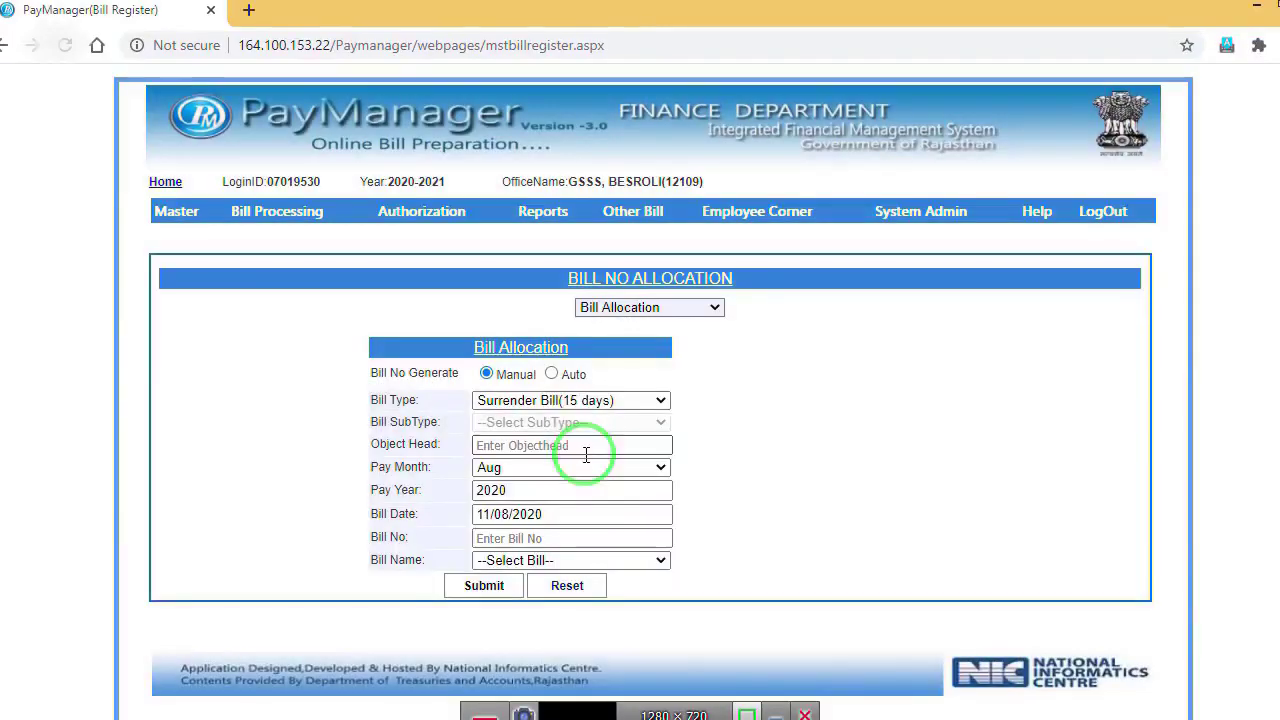
pyautogui.click(583, 443)
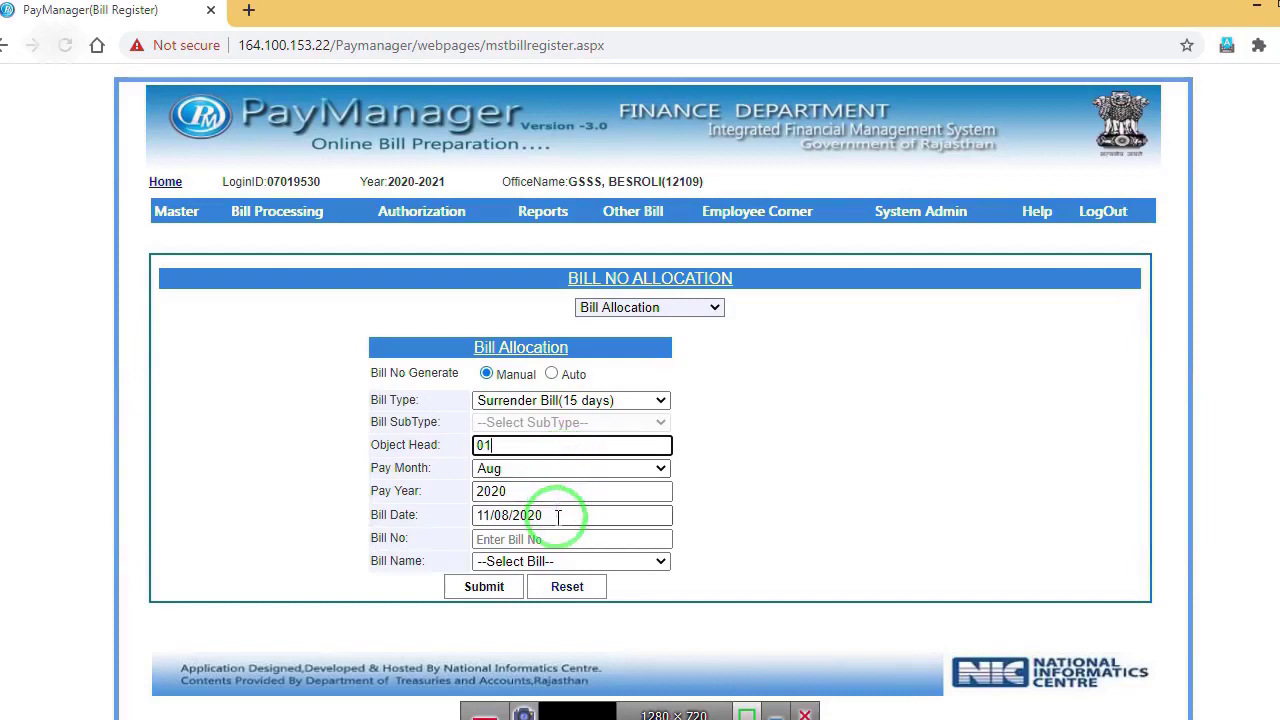
pyautogui.click(557, 537)
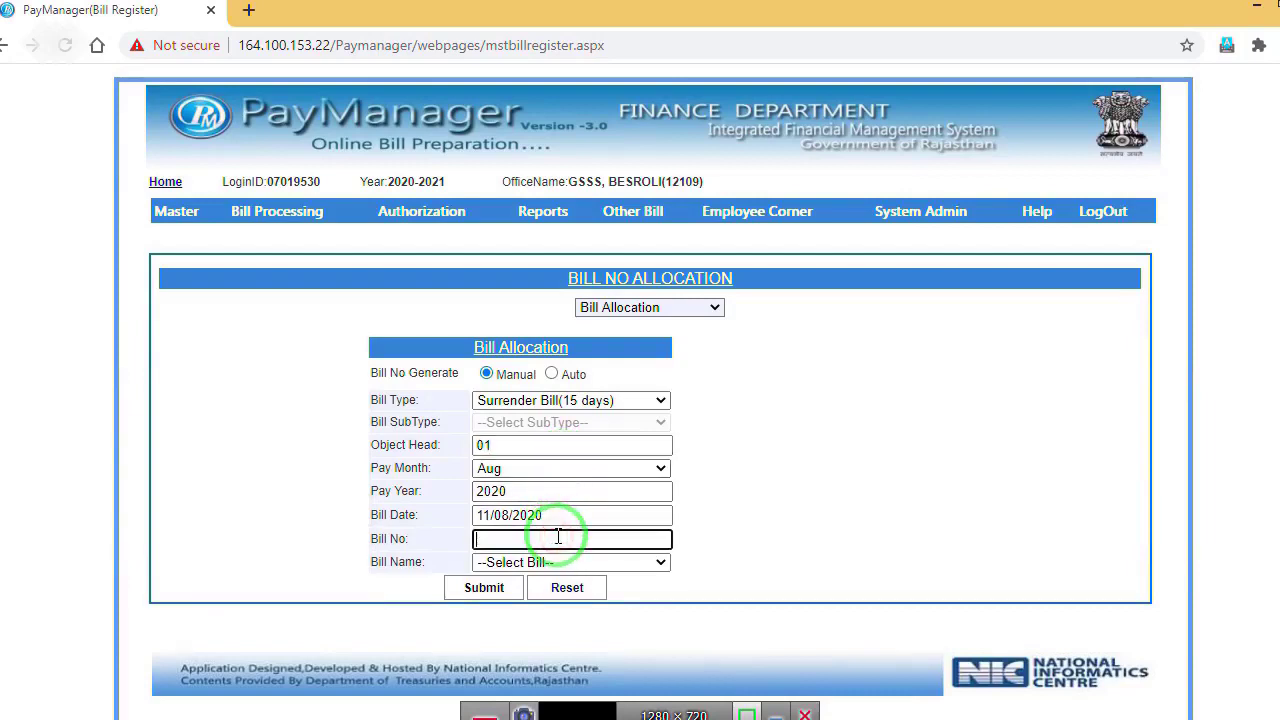
pyautogui.click(612, 561)
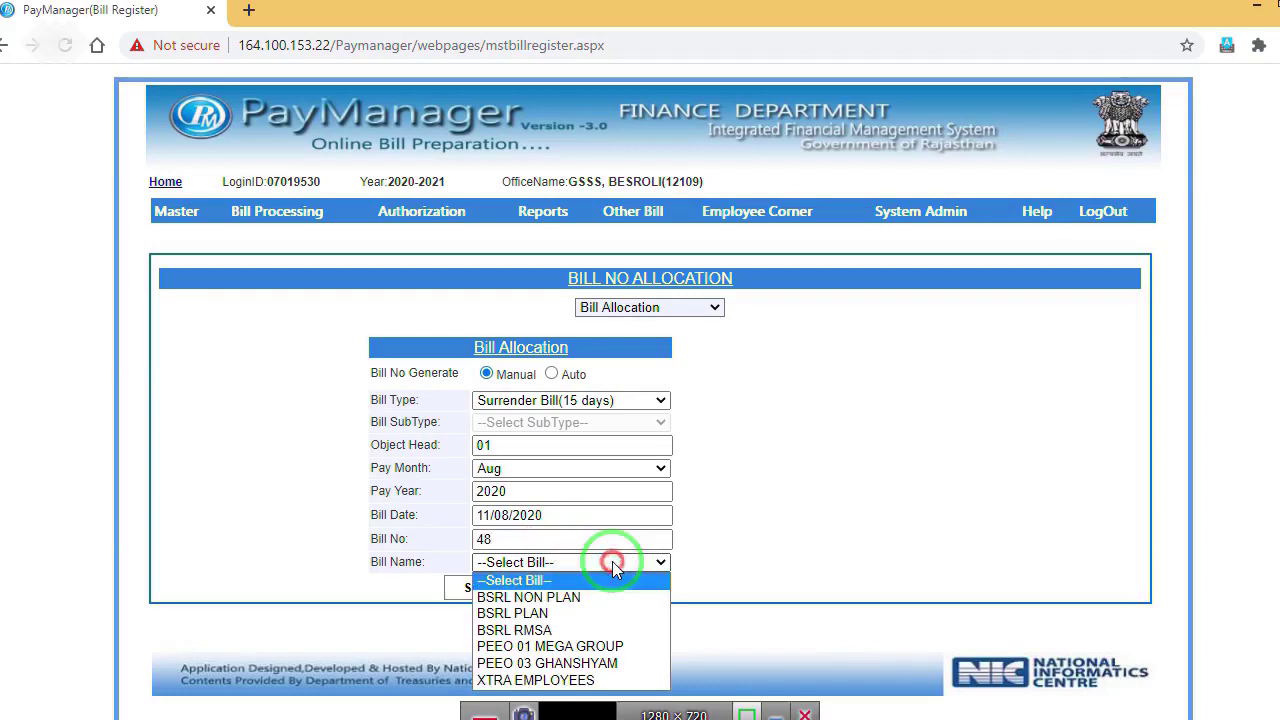
pyautogui.click(583, 646)
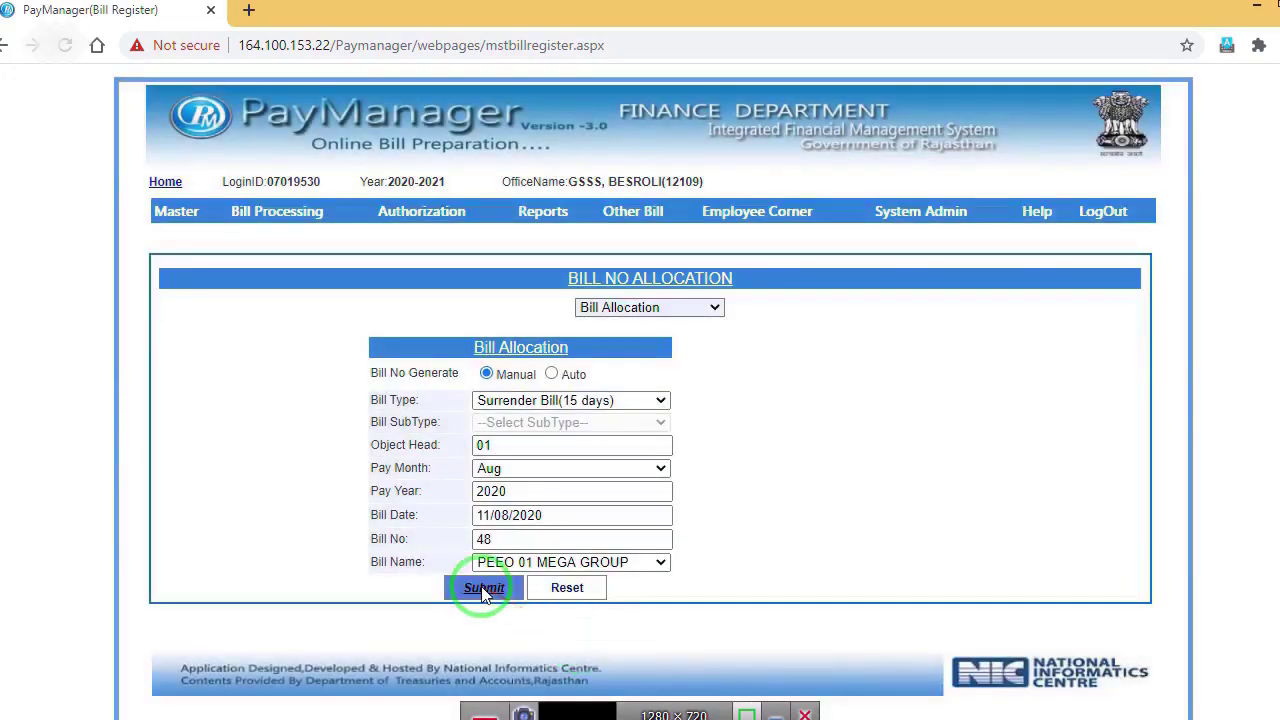
pyautogui.click(484, 588)
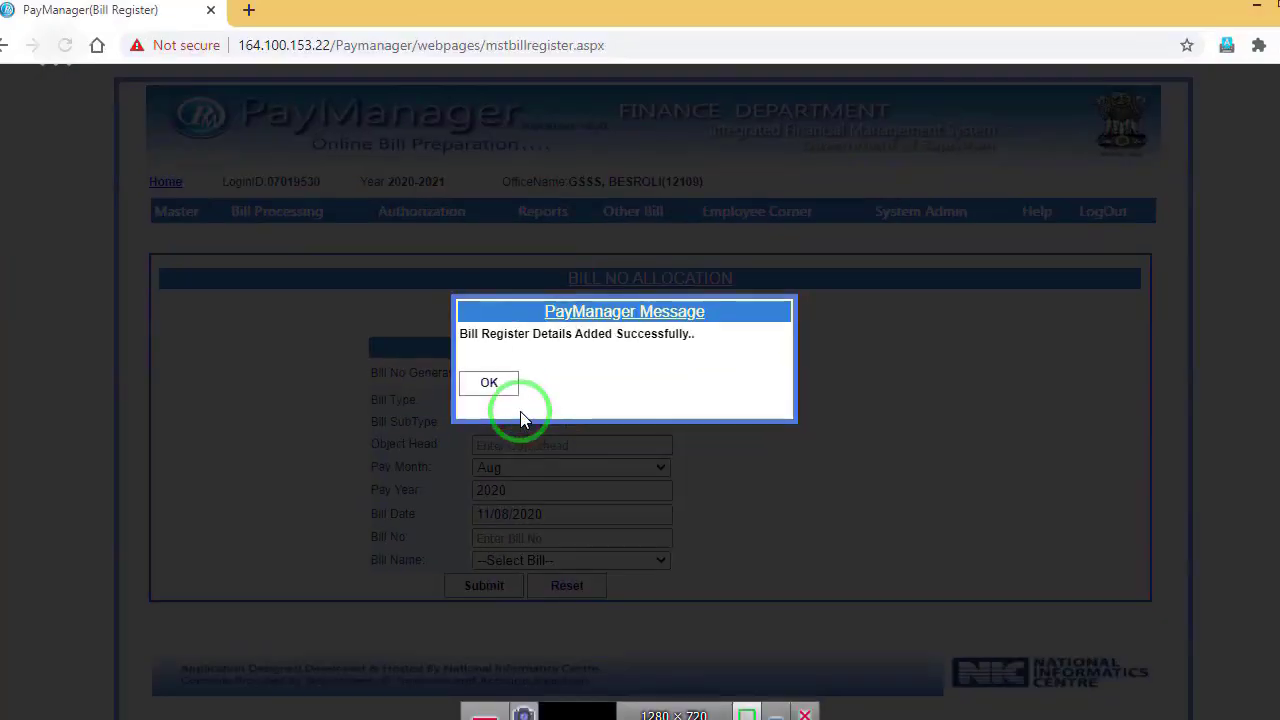
pyautogui.click(495, 388)
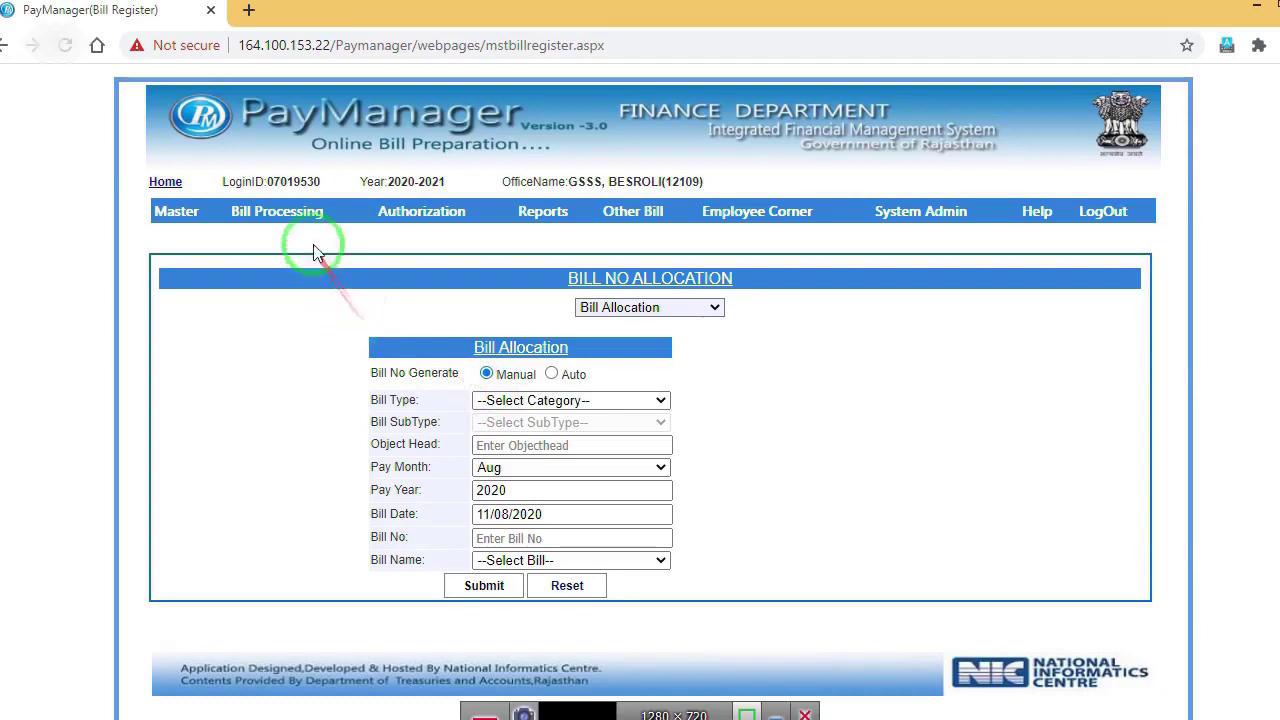
# Step: Show the process slide marking Surrender Bill Process next, then reach Surrender(15 days) Preparation
pyautogui.moveTo(290, 212)
pyautogui.moveTo(285, 300)
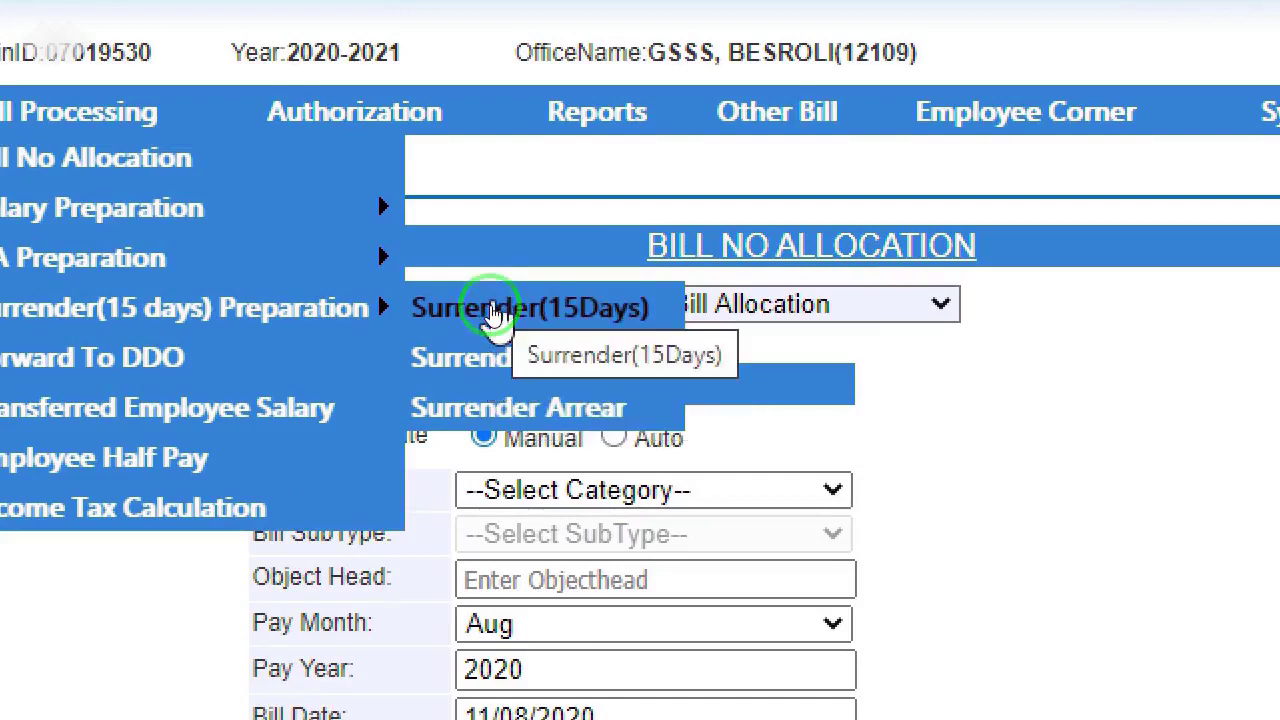
# Step: Open Surrender(15Days) and select bill PEEO 01 MEGA GROUP, financial year 2020-2021, bill 48
pyautogui.click(493, 312)
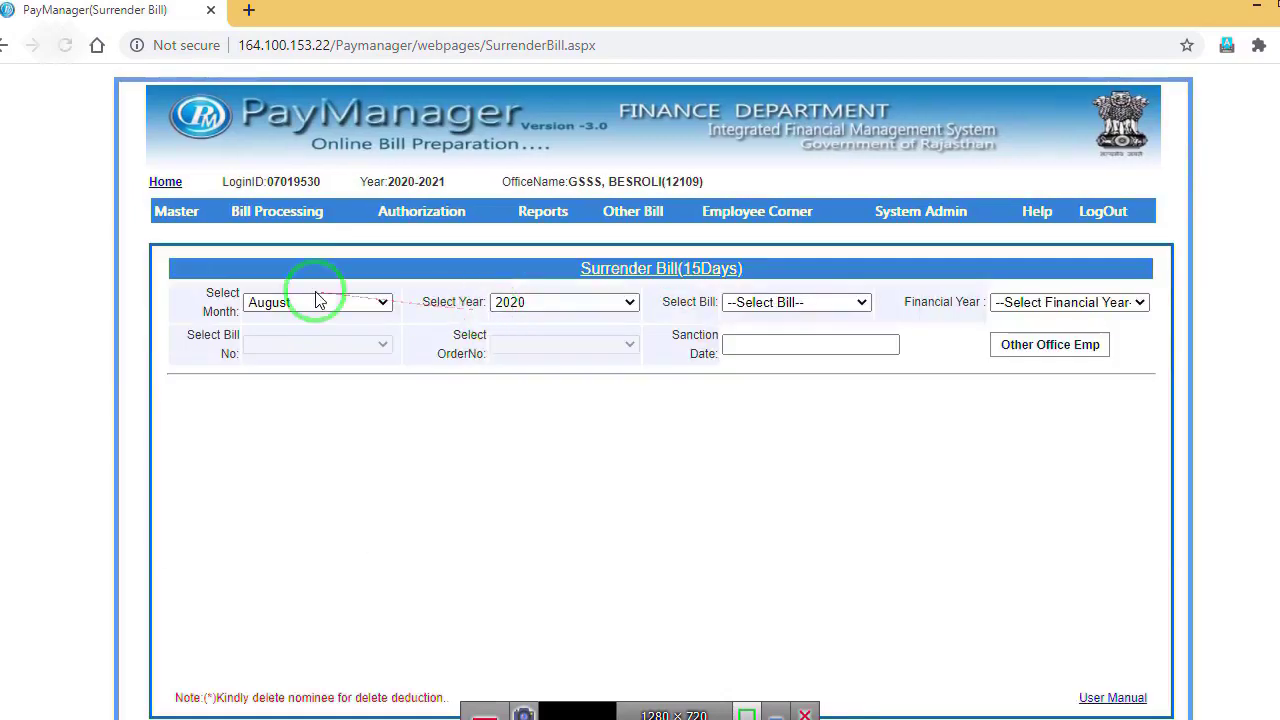
pyautogui.click(768, 302)
pyautogui.click(755, 340)
pyautogui.click(1029, 300)
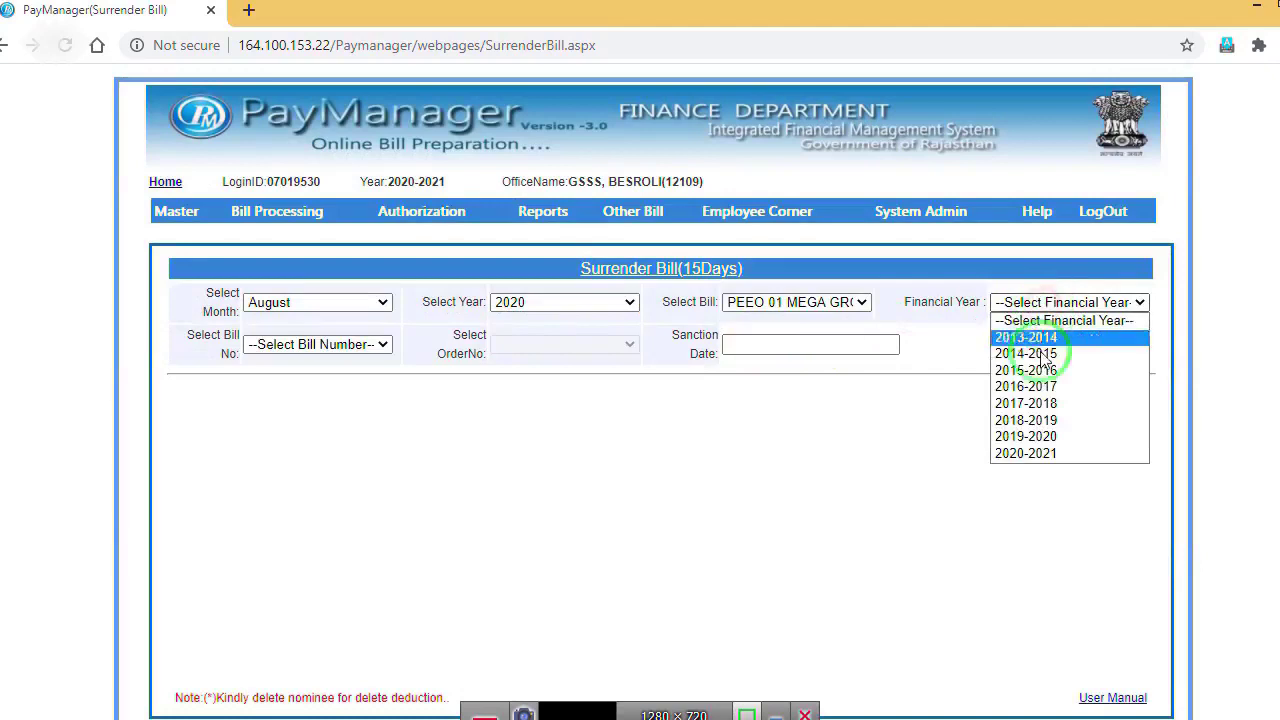
pyautogui.click(1012, 455)
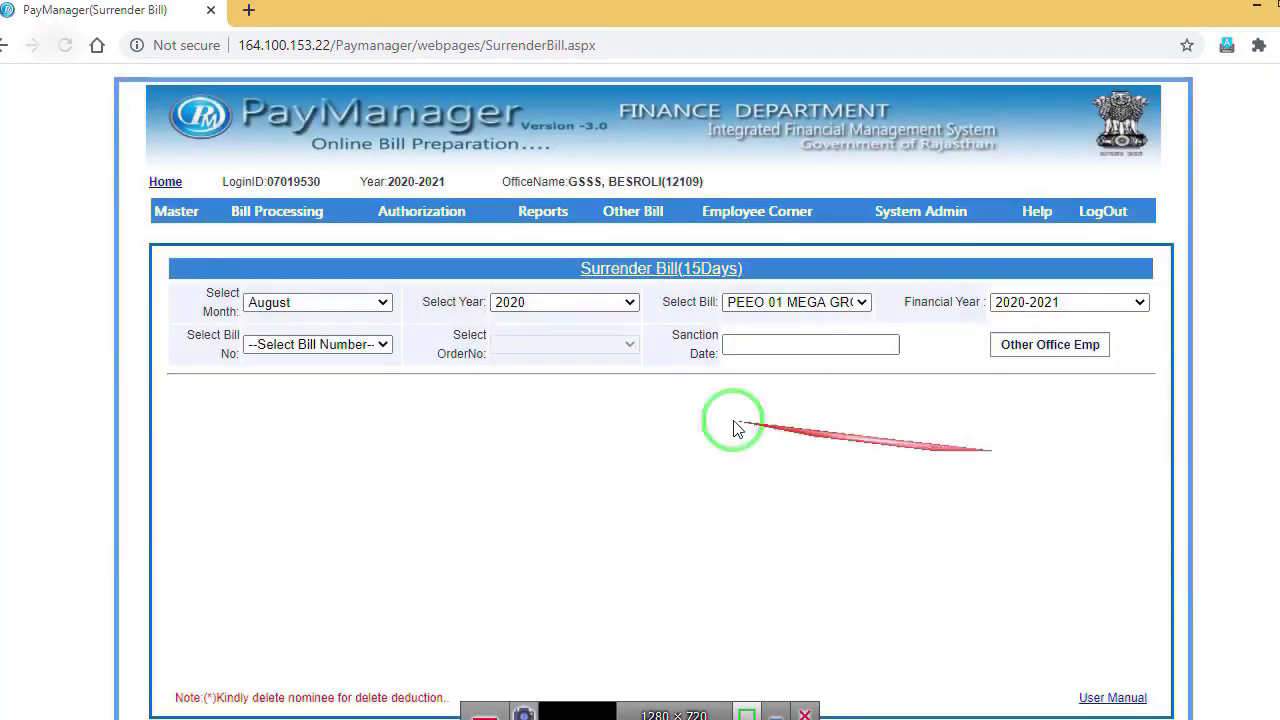
pyautogui.click(327, 346)
pyautogui.click(307, 379)
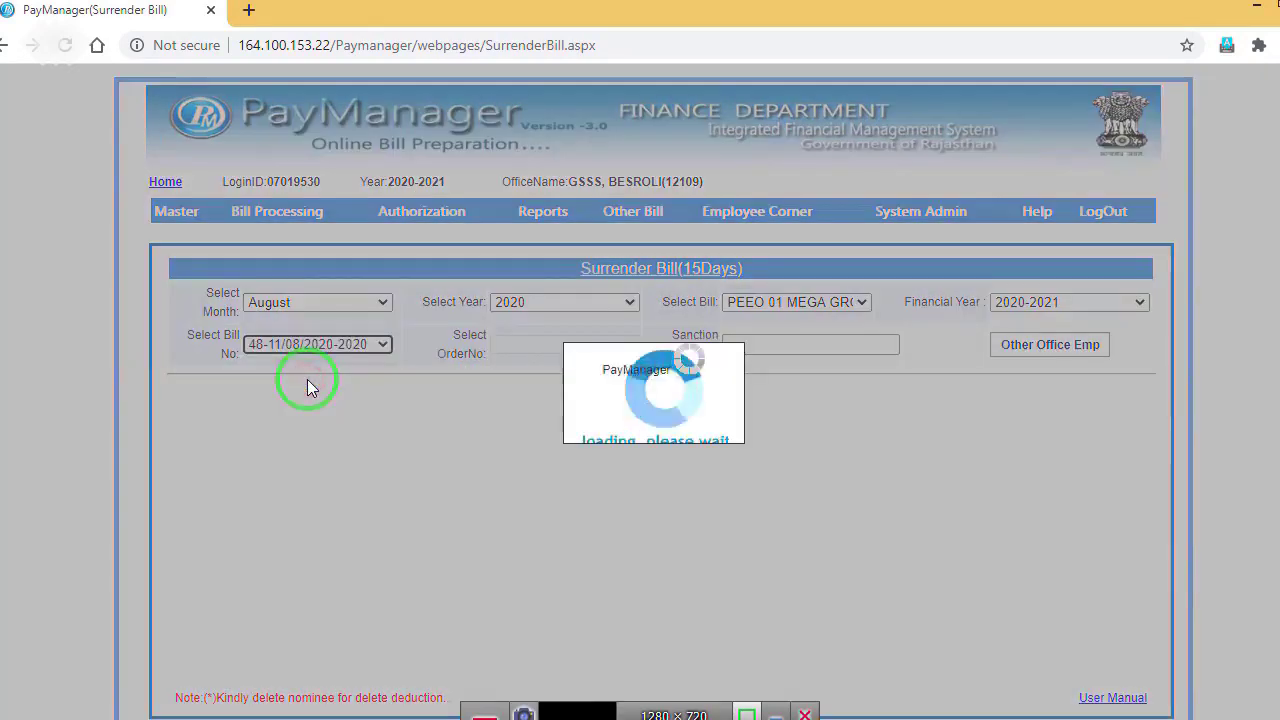
# Step: Set order Pay Comm 7 17/7/17, sanction date 11/08/2020, and Multiple entry mode
pyautogui.click(557, 360)
pyautogui.moveTo(719, 430); pyautogui.dragTo(725, 610)
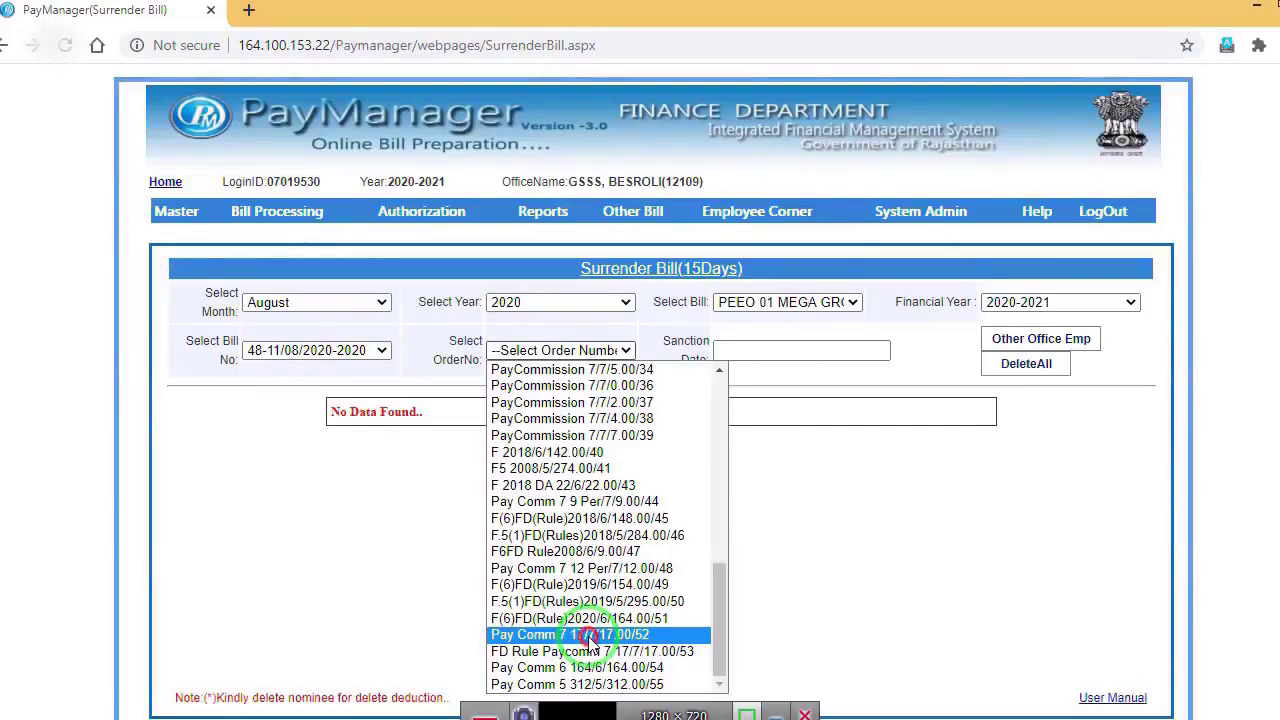
pyautogui.click(590, 638)
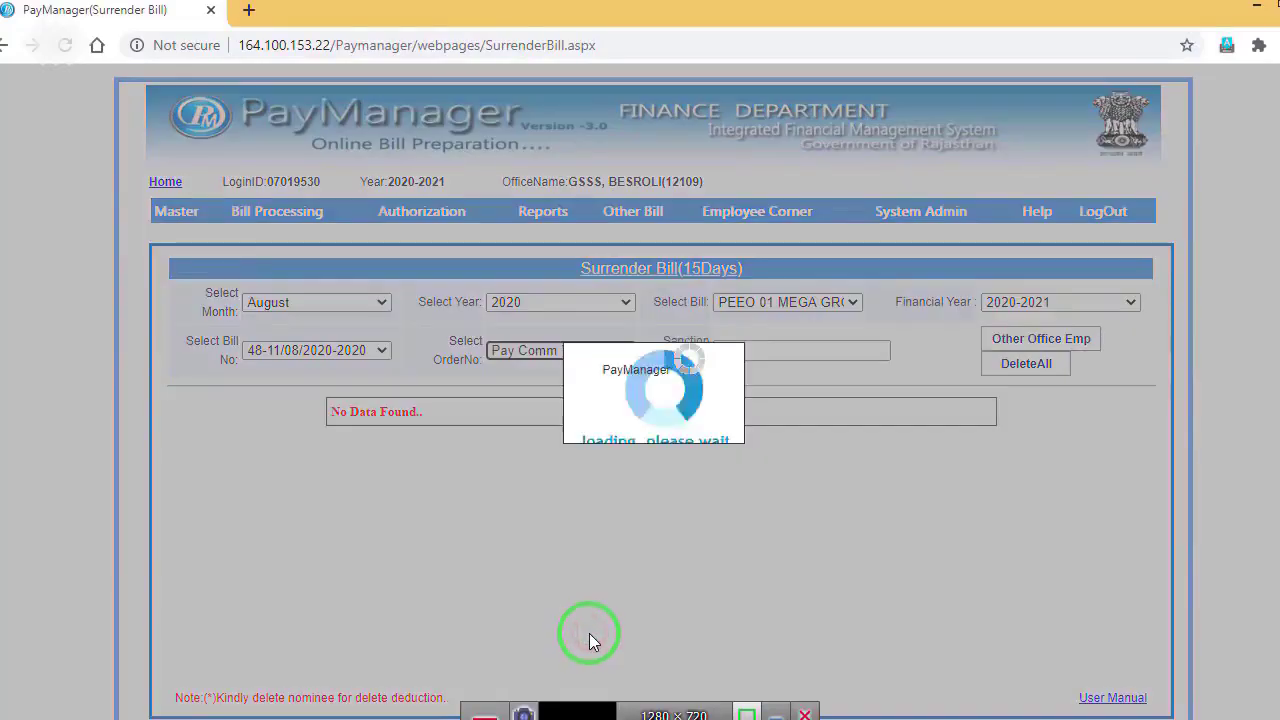
pyautogui.click(752, 350)
pyautogui.click(779, 453)
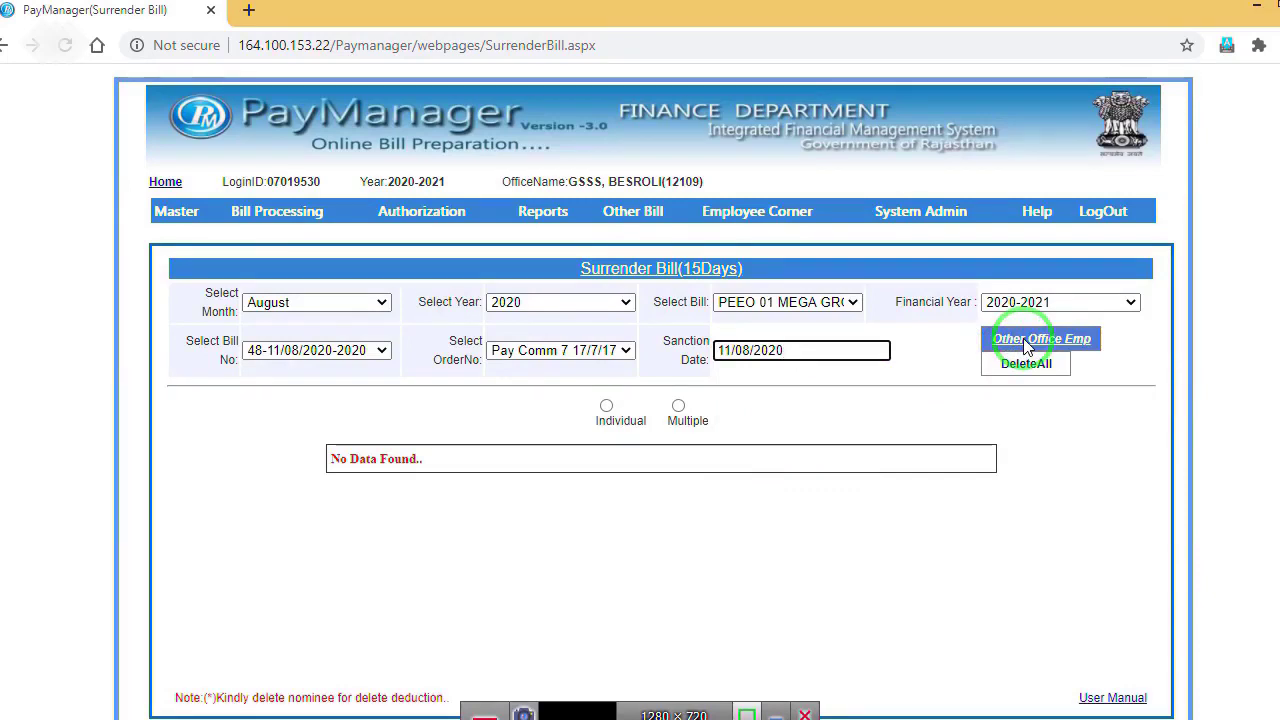
pyautogui.click(679, 407)
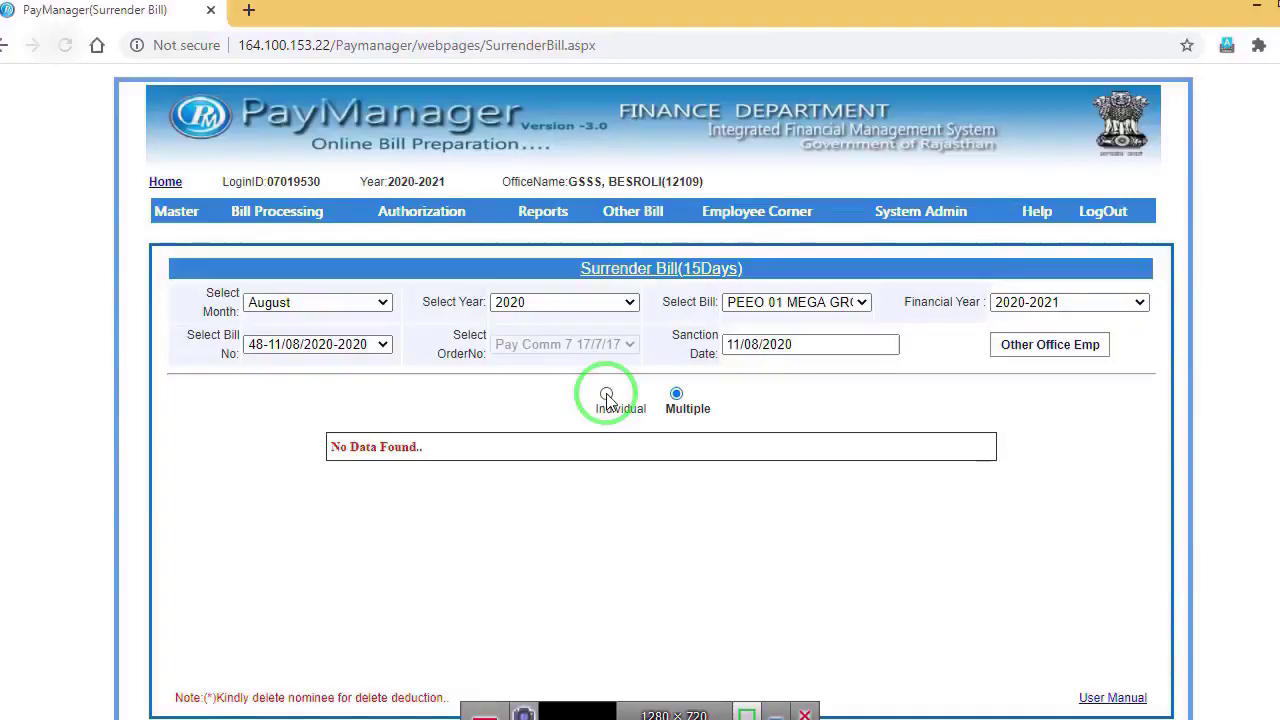
# Step: Add the first employee by name search for 15 days, gross amount 35861.00
pyautogui.click(607, 395)
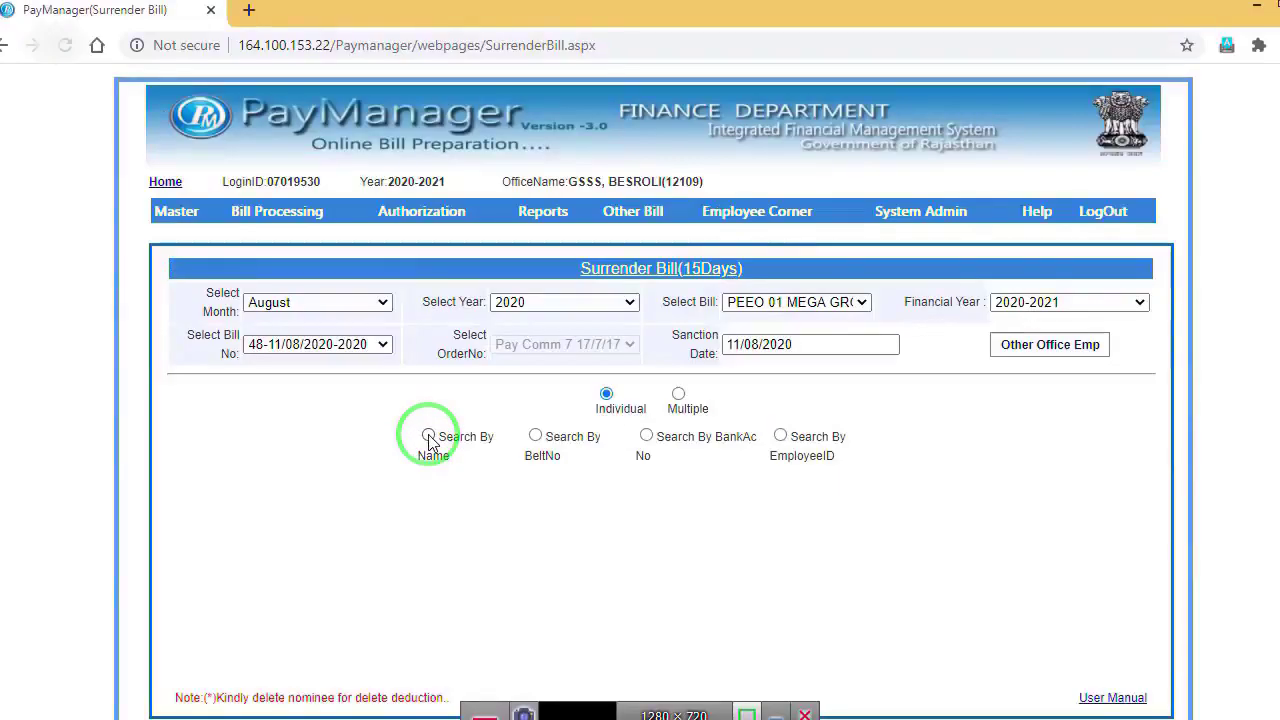
pyautogui.click(428, 436)
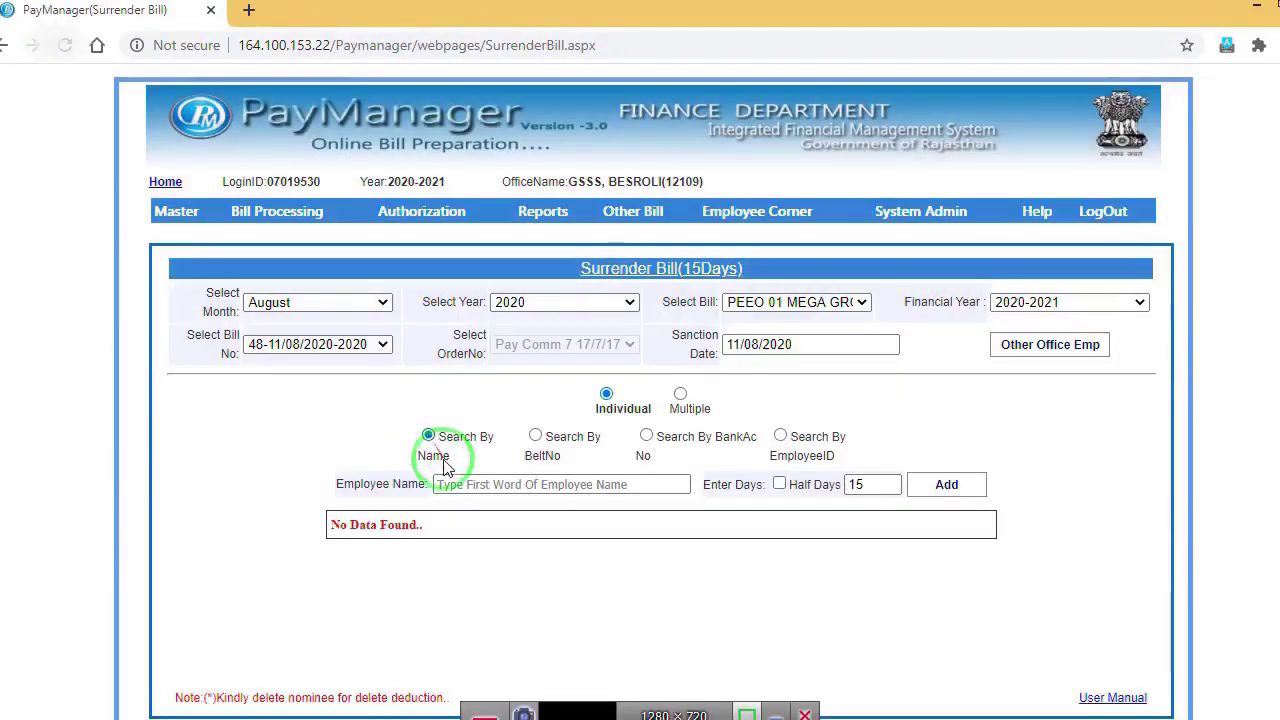
pyautogui.click(450, 485)
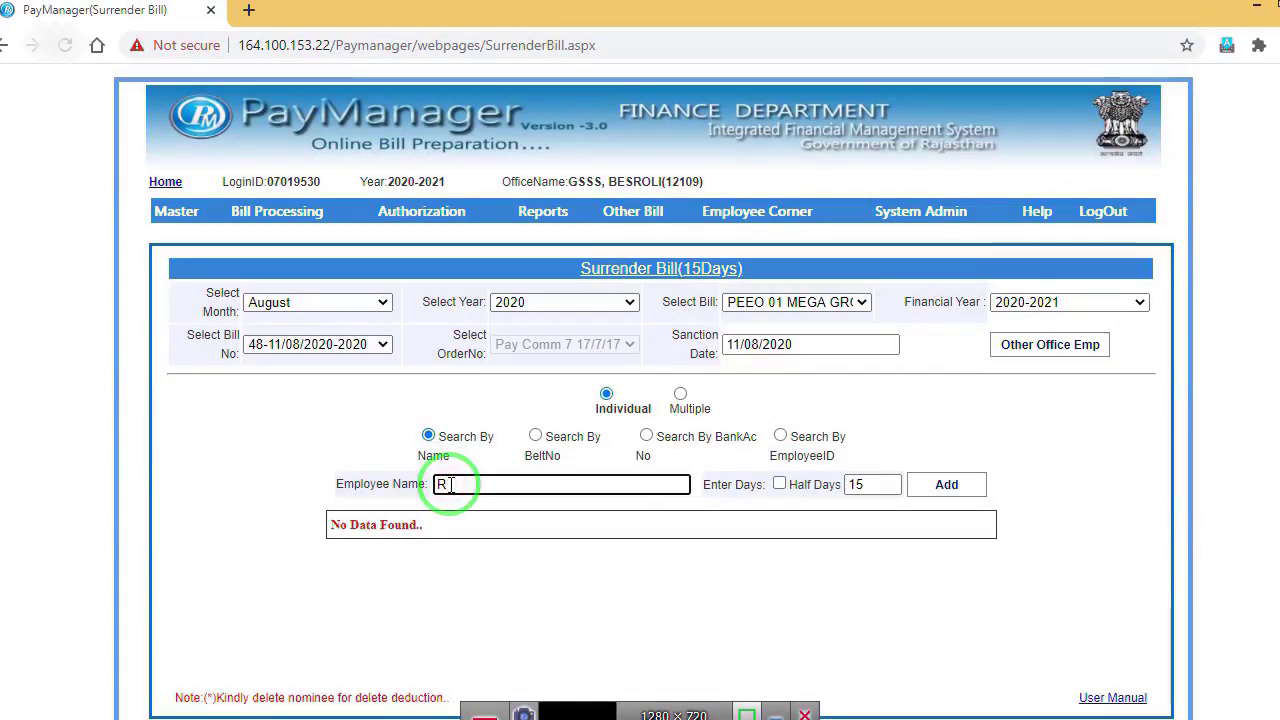
pyautogui.click(459, 513)
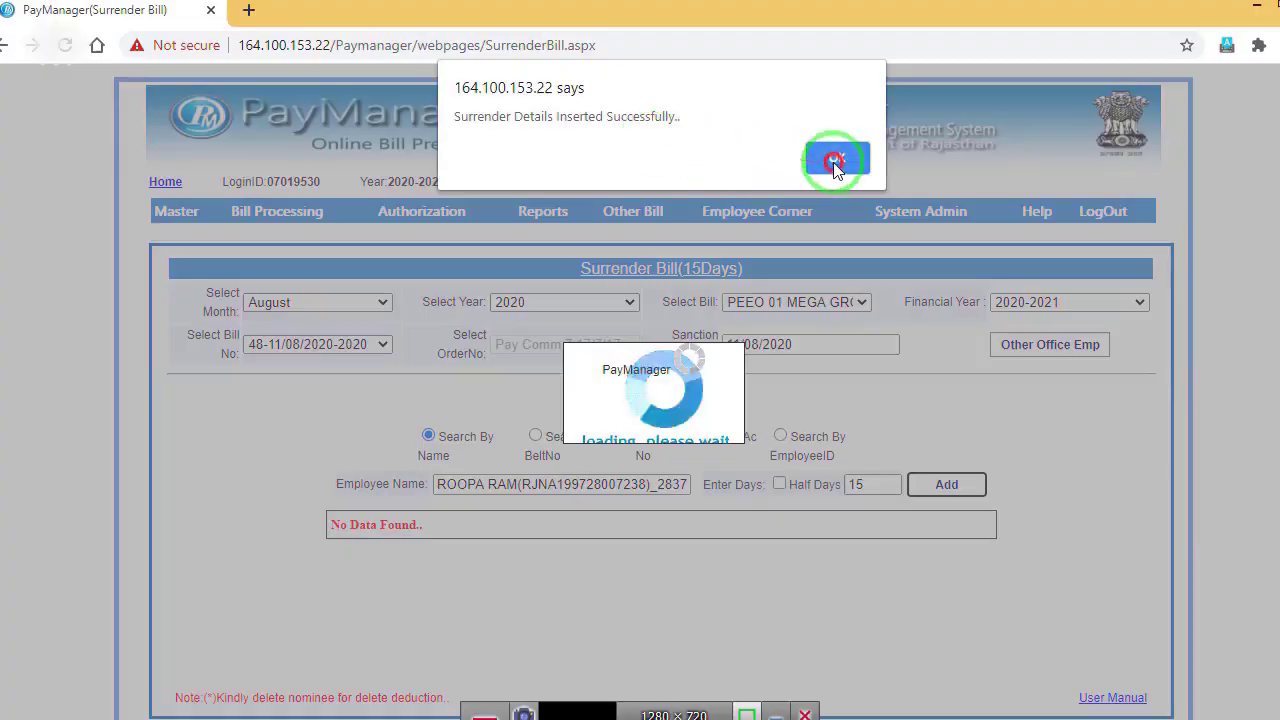
pyautogui.click(833, 157)
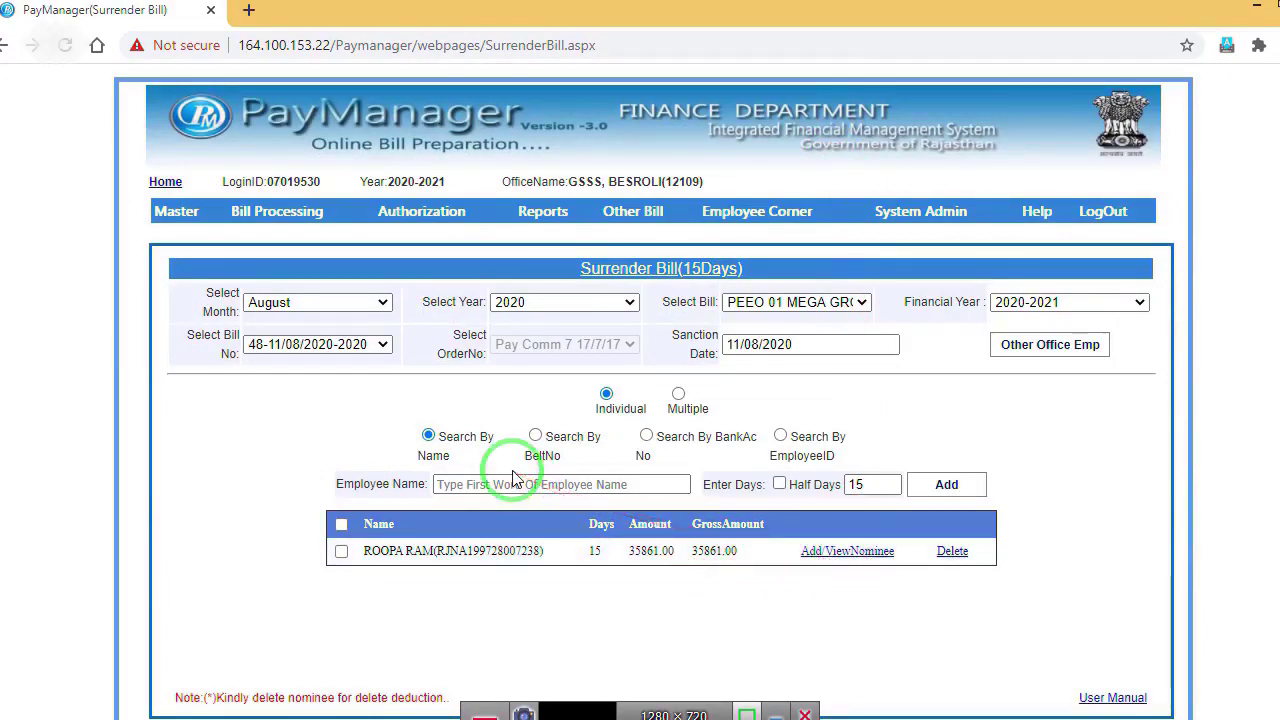
pyautogui.click(480, 478)
# Step: Add the second and third employees to the bill by name, each for 15 days
pyautogui.click(477, 480)
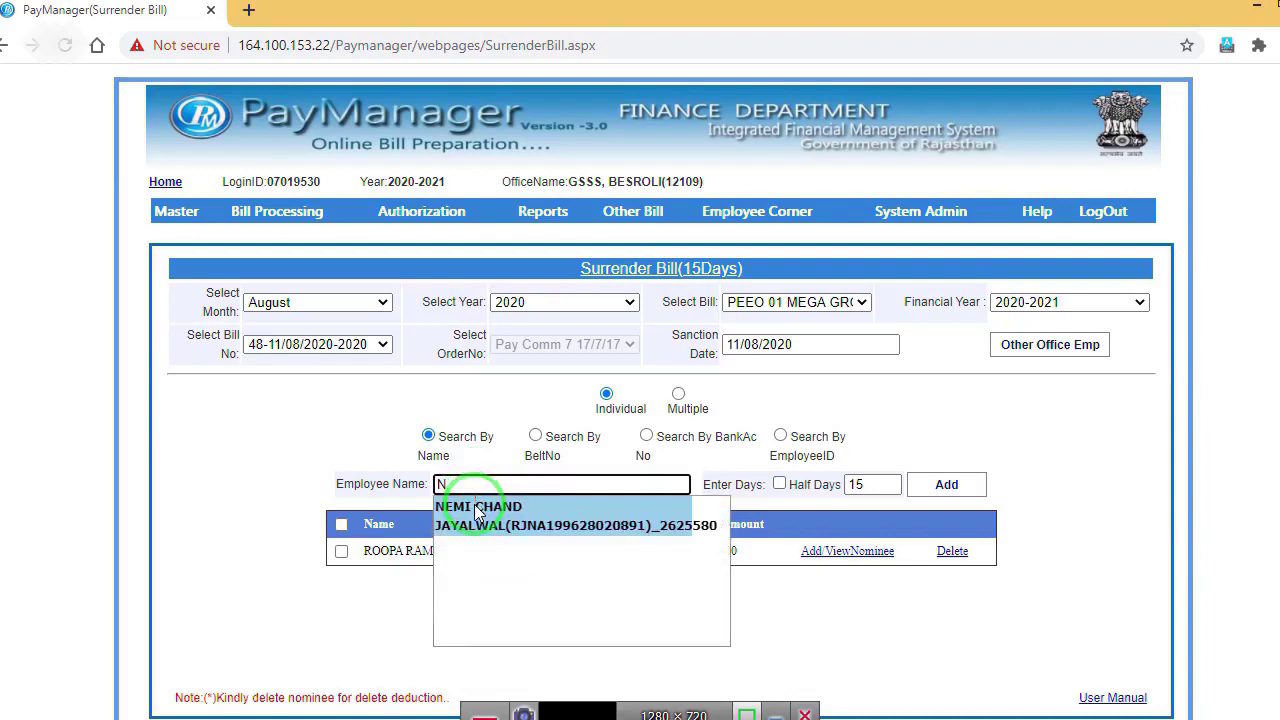
pyautogui.click(479, 512)
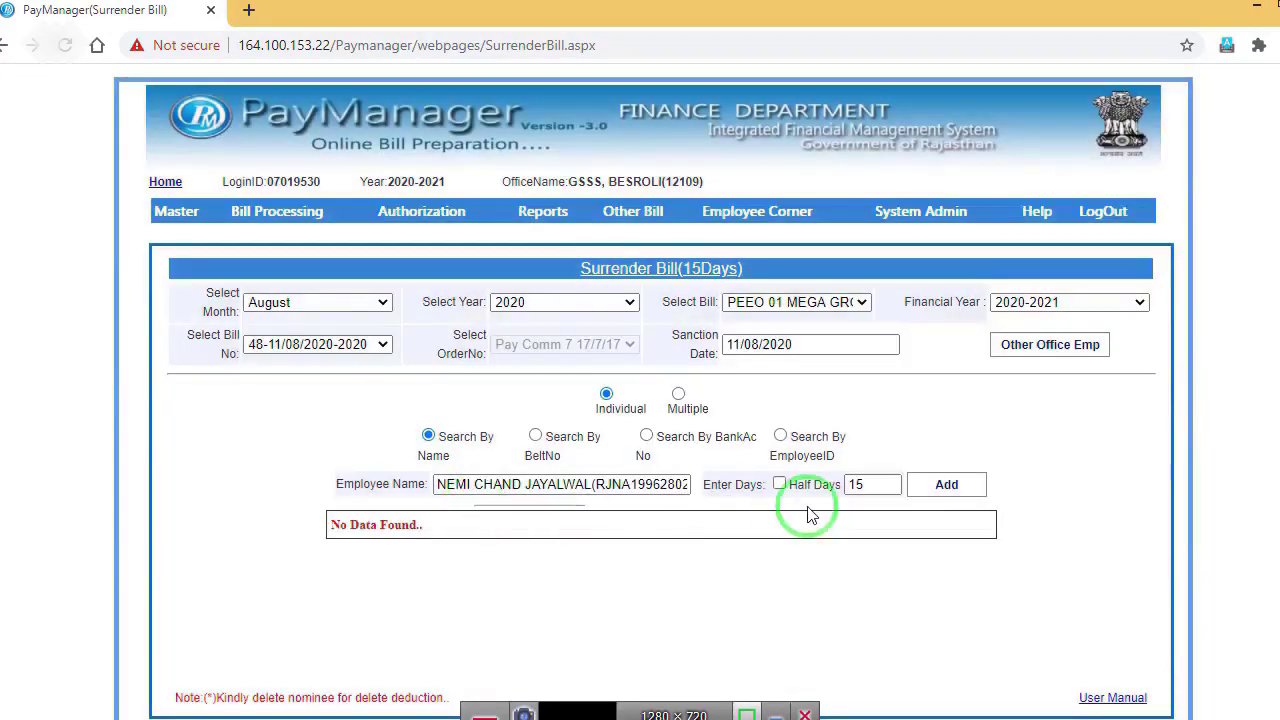
pyautogui.click(928, 489)
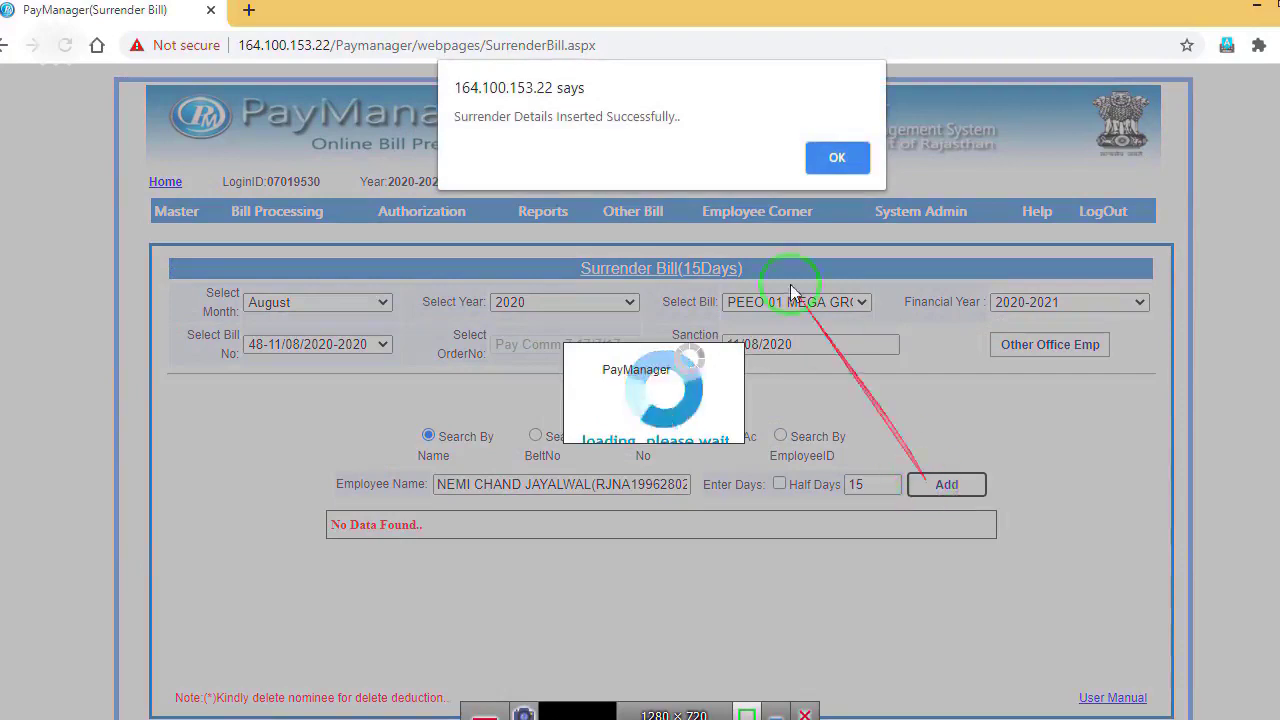
pyautogui.click(830, 157)
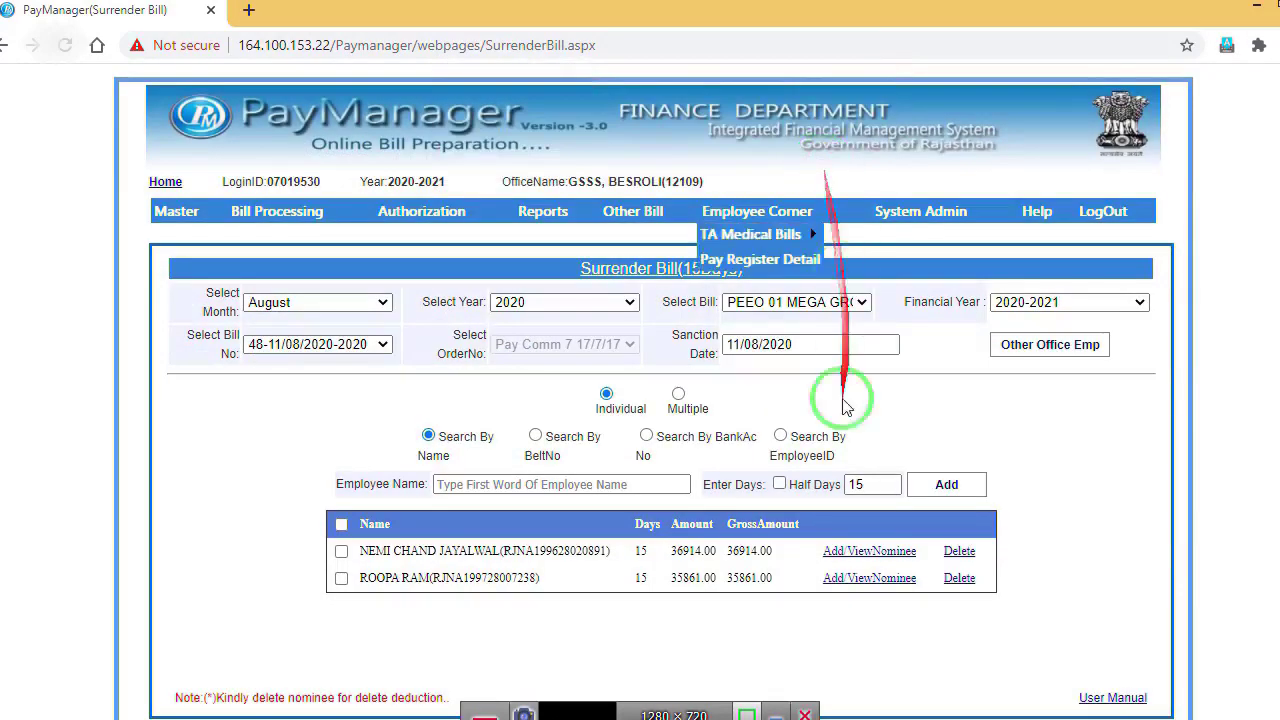
pyautogui.click(500, 485)
pyautogui.write('d')
pyautogui.click(408, 500)
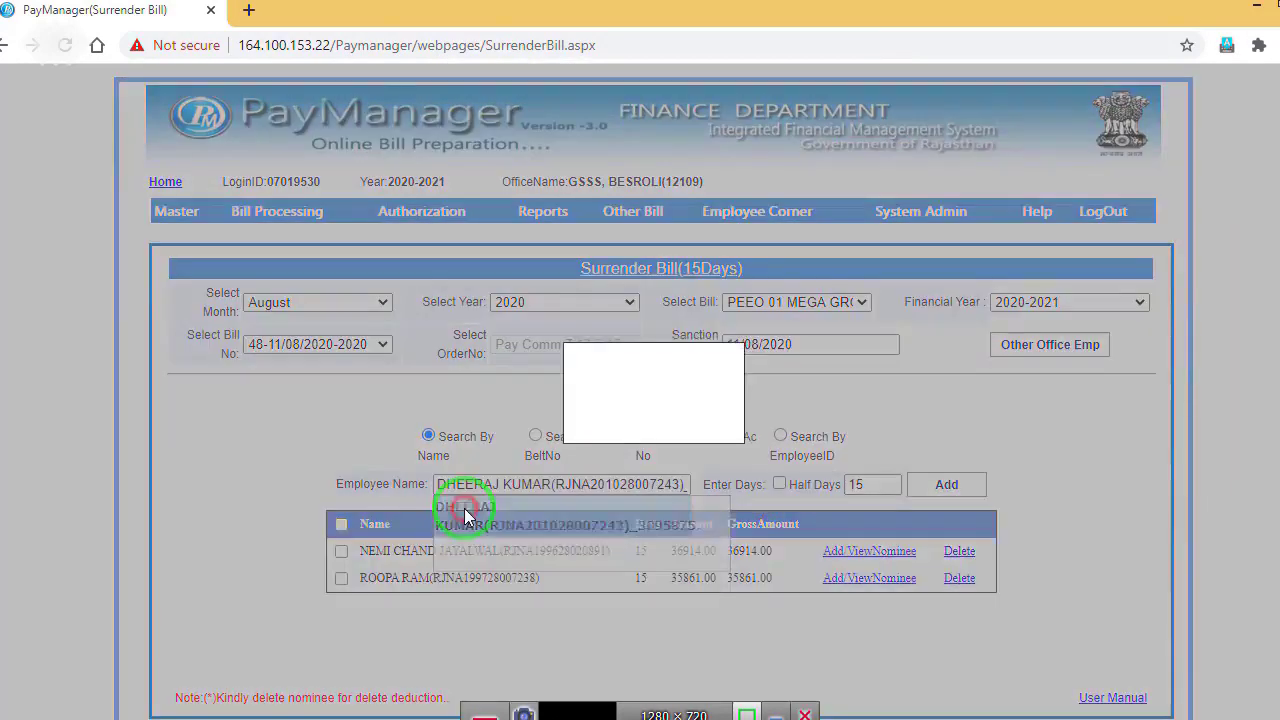
pyautogui.click(941, 487)
pyautogui.click(832, 160)
# Step: Add the fourth employee, tick the first entry, and bring up the signed PL ORDER PDF
pyautogui.click(472, 484)
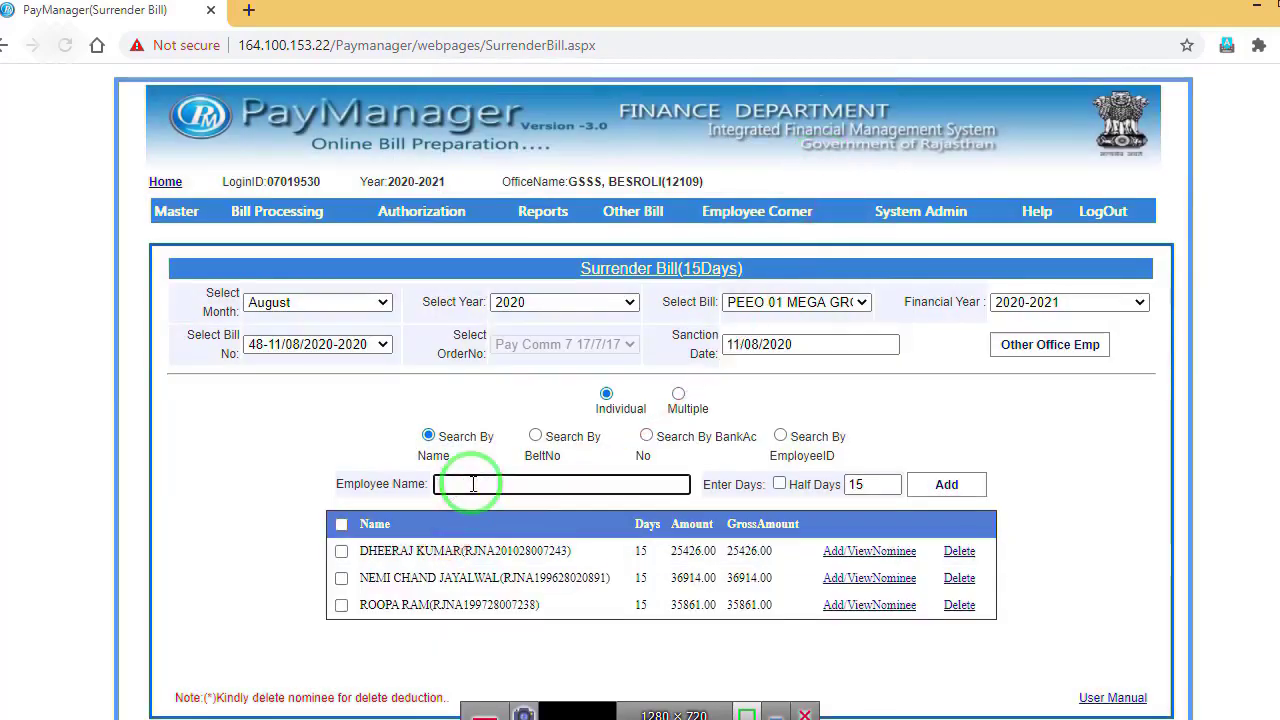
pyautogui.write('K')
pyautogui.click(475, 502)
pyautogui.click(948, 486)
pyautogui.click(831, 158)
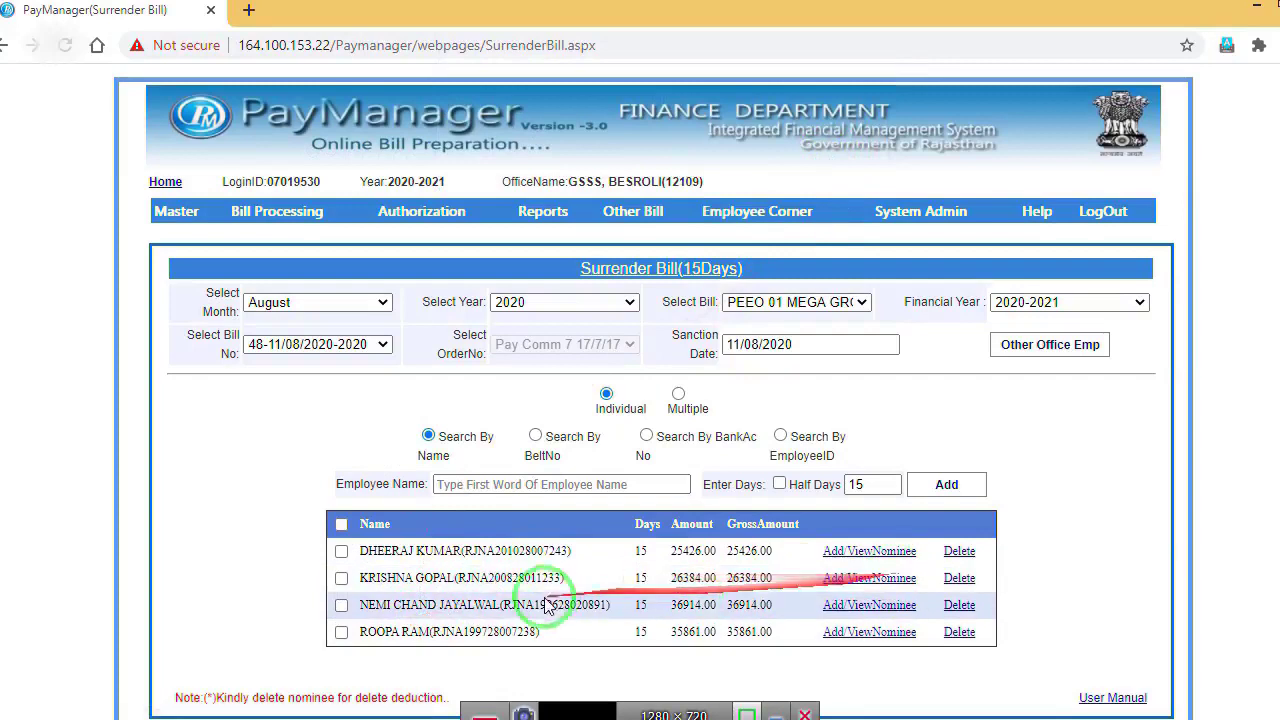
pyautogui.click(340, 553)
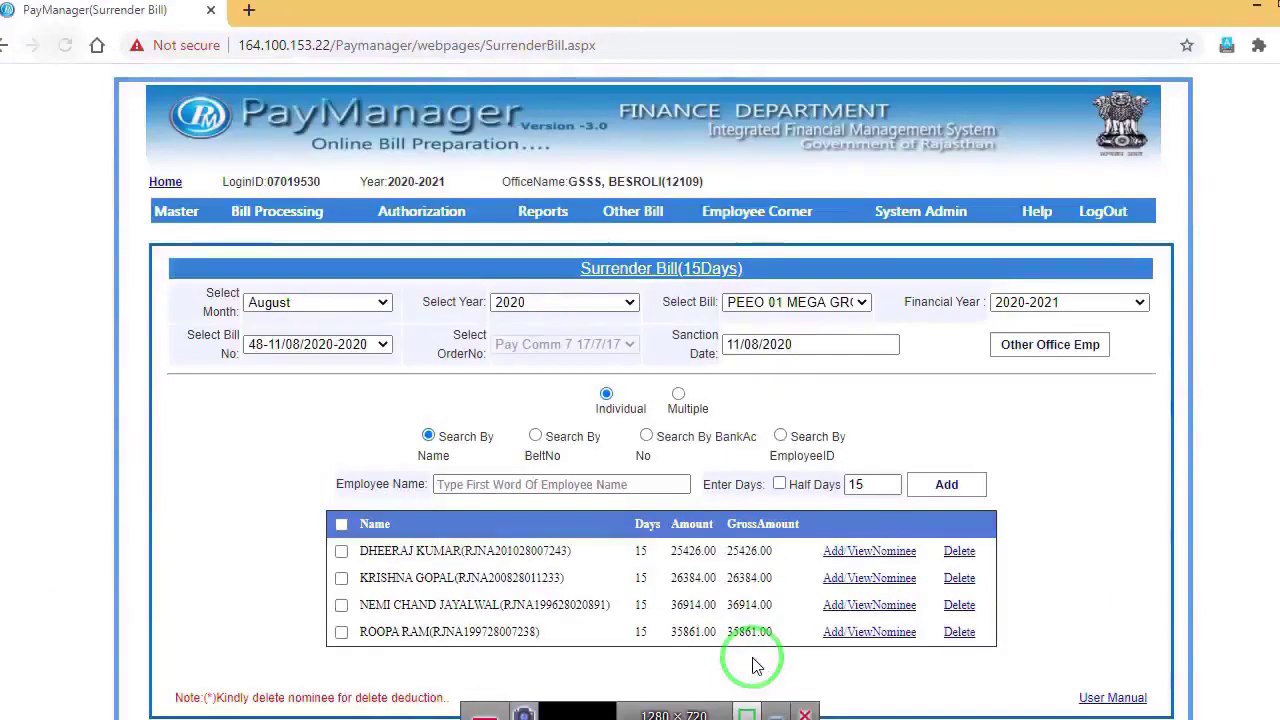
pyautogui.click(751, 706)
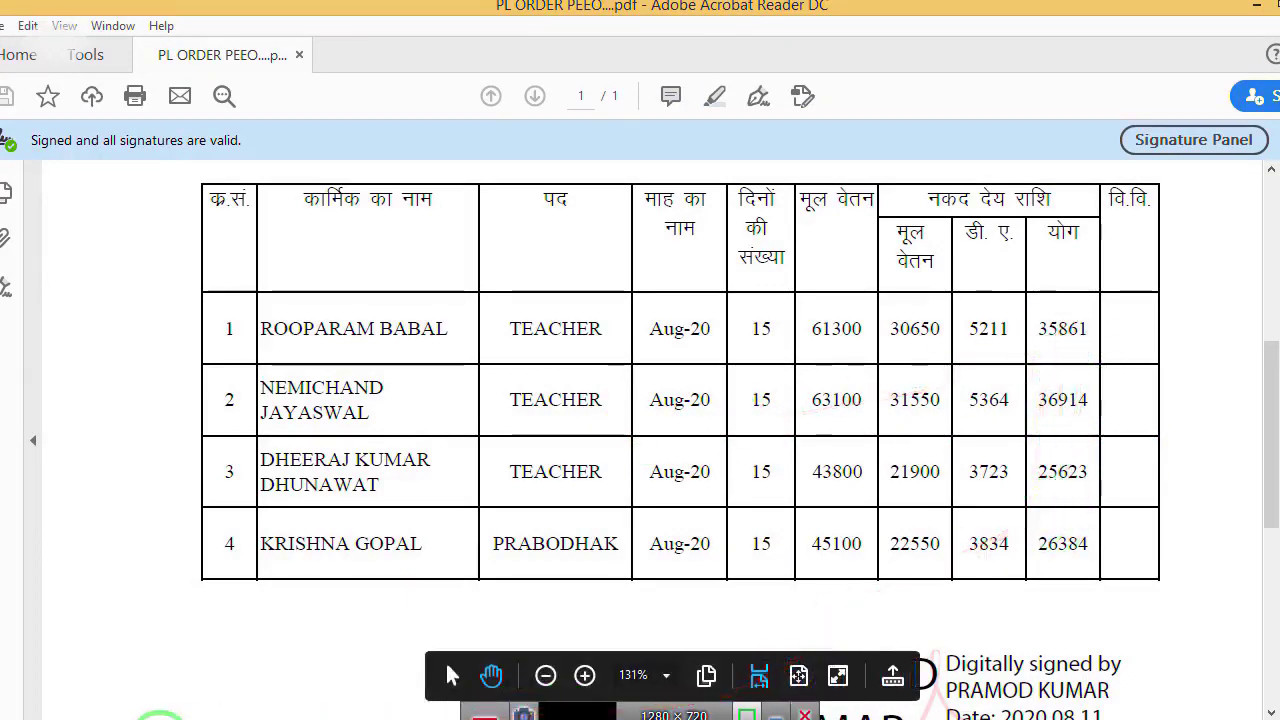
# Step: Return from Acrobat to the PayManager Surrender Bill page listing four employees
pyautogui.click(113, 719)
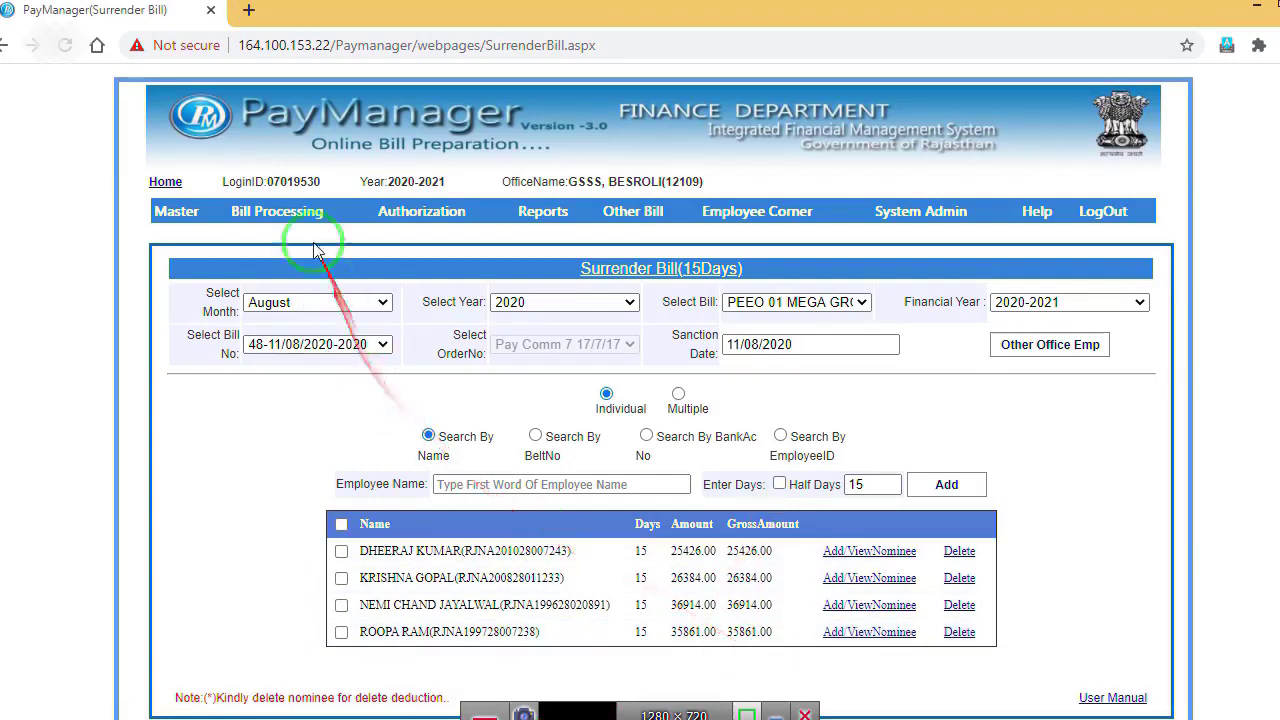
# Step: Open Surrender Deduction for PEEO 01 MEGA GROUP bill 48 and select the last listed employee
pyautogui.moveTo(290, 214)
pyautogui.moveTo(298, 313)
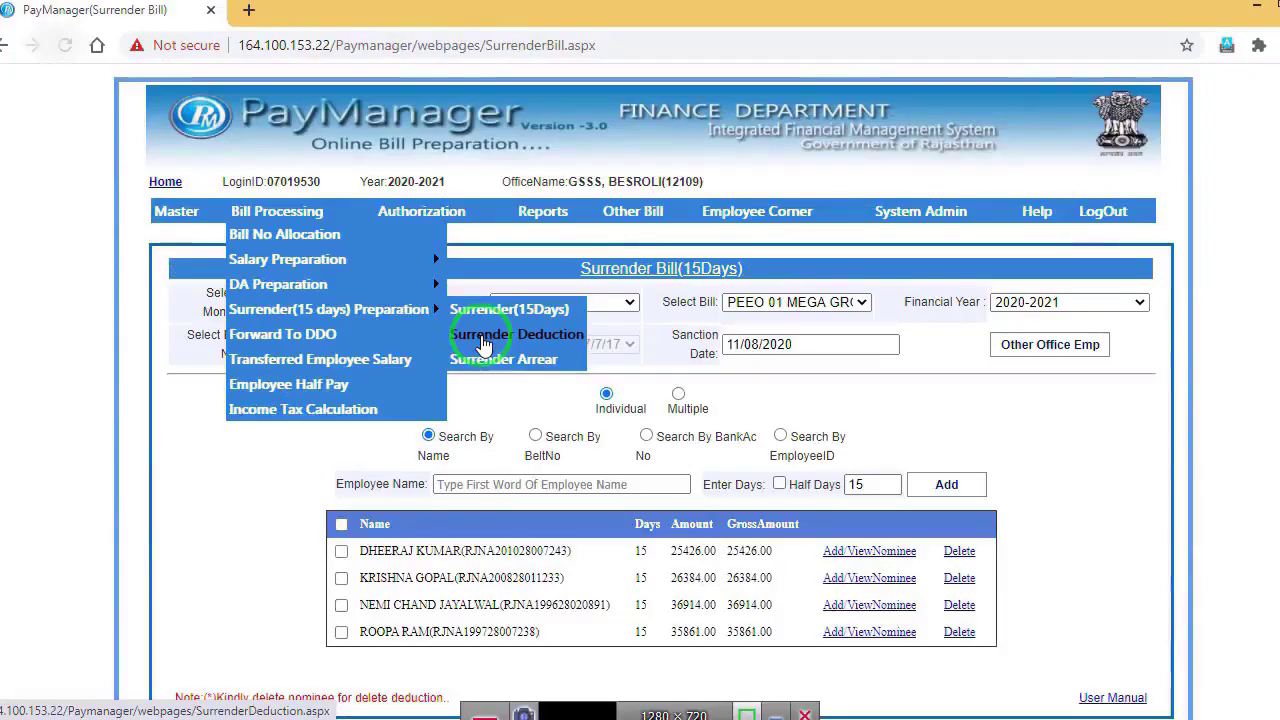
pyautogui.click(483, 335)
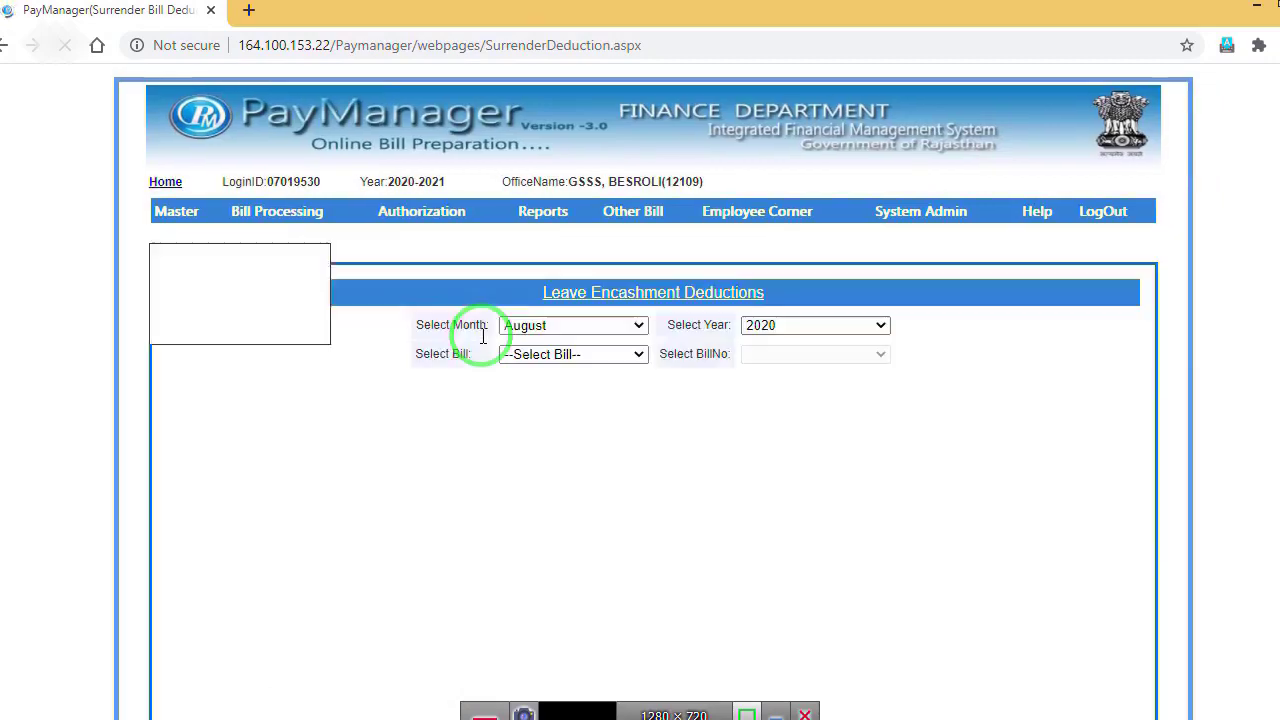
pyautogui.click(600, 356)
pyautogui.click(578, 391)
pyautogui.click(822, 356)
pyautogui.click(797, 391)
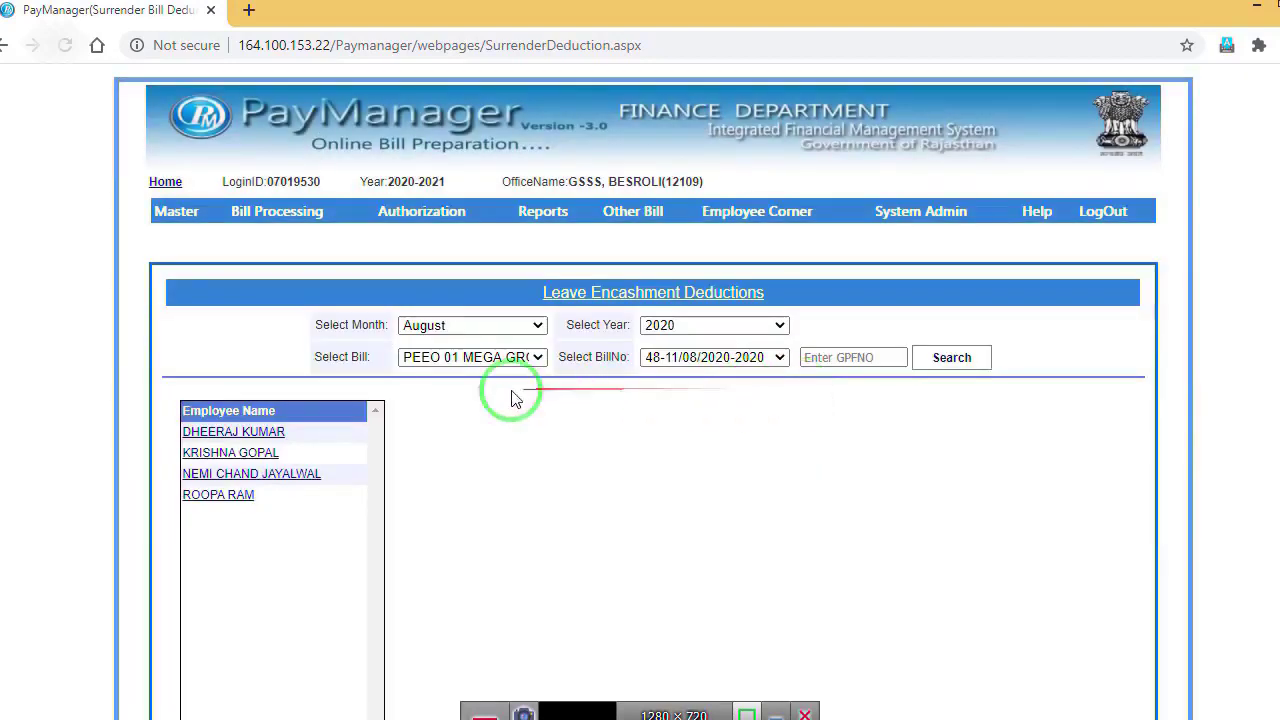
pyautogui.click(226, 495)
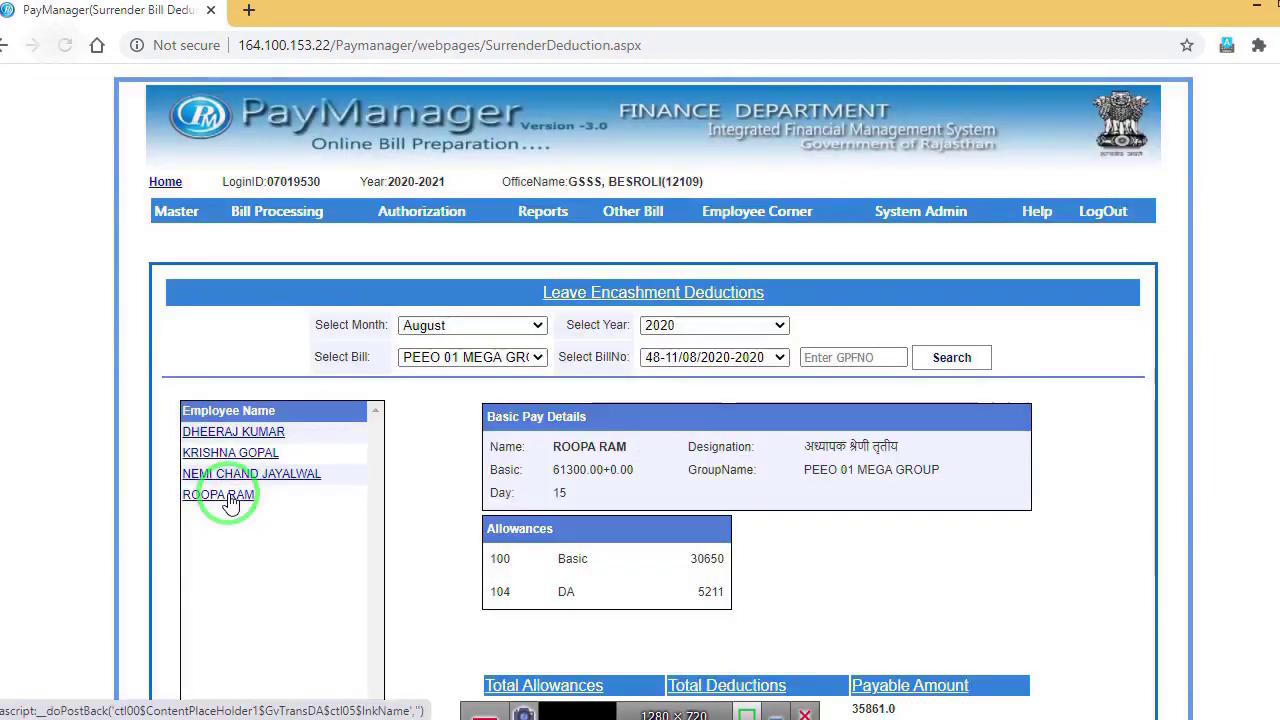
pyautogui.scroll(-2, 1200, 420)
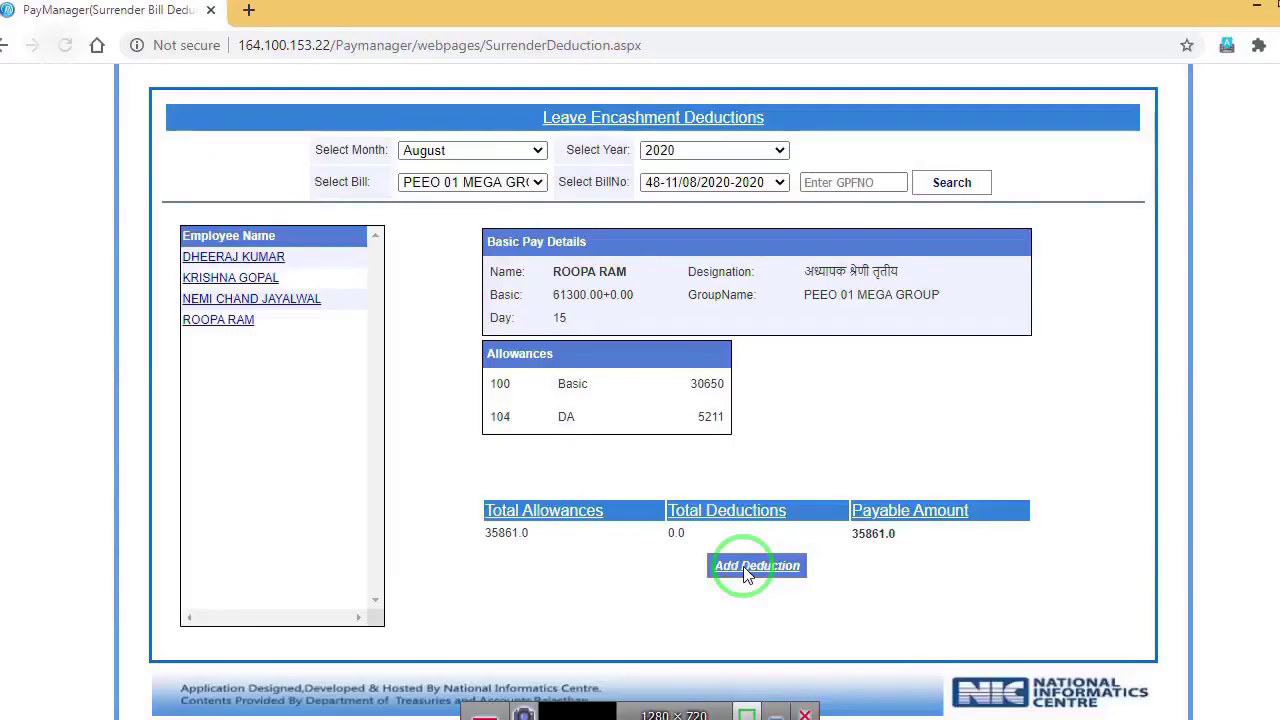
# Step: Add a 5000 ITax(202) deduction for that employee, reducing payable amount to 30861
pyautogui.click(743, 566)
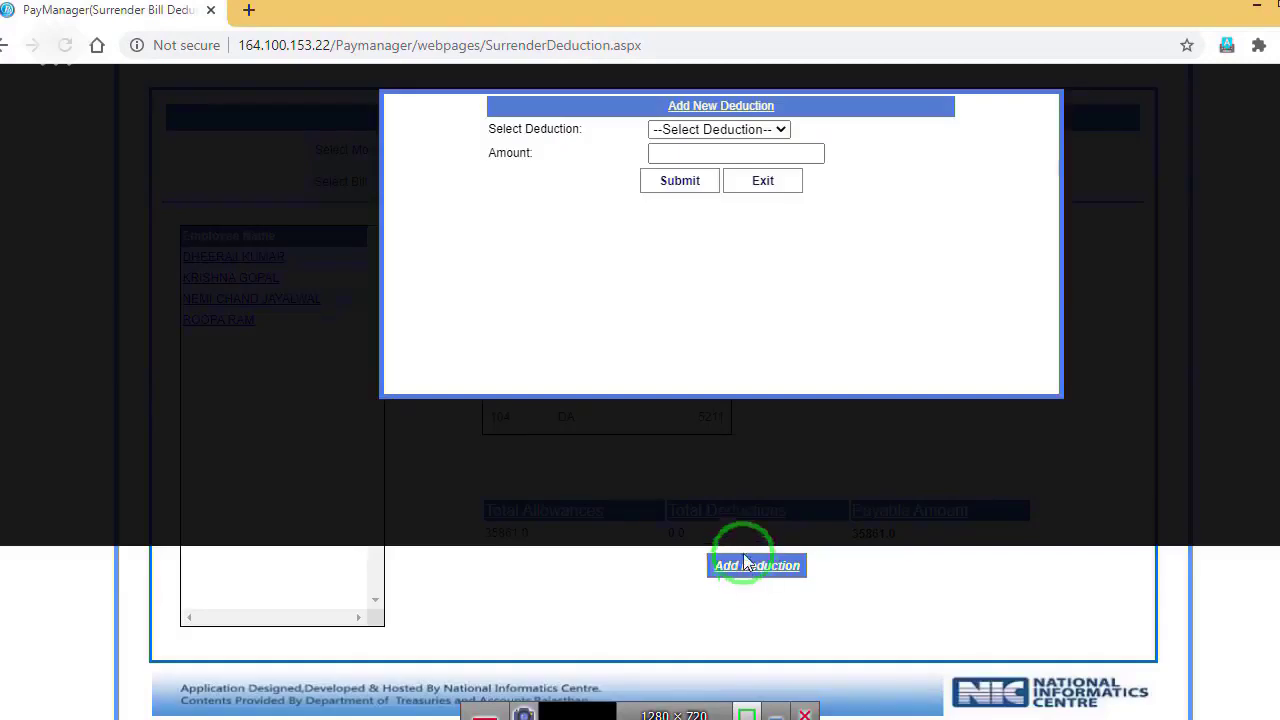
pyautogui.click(771, 129)
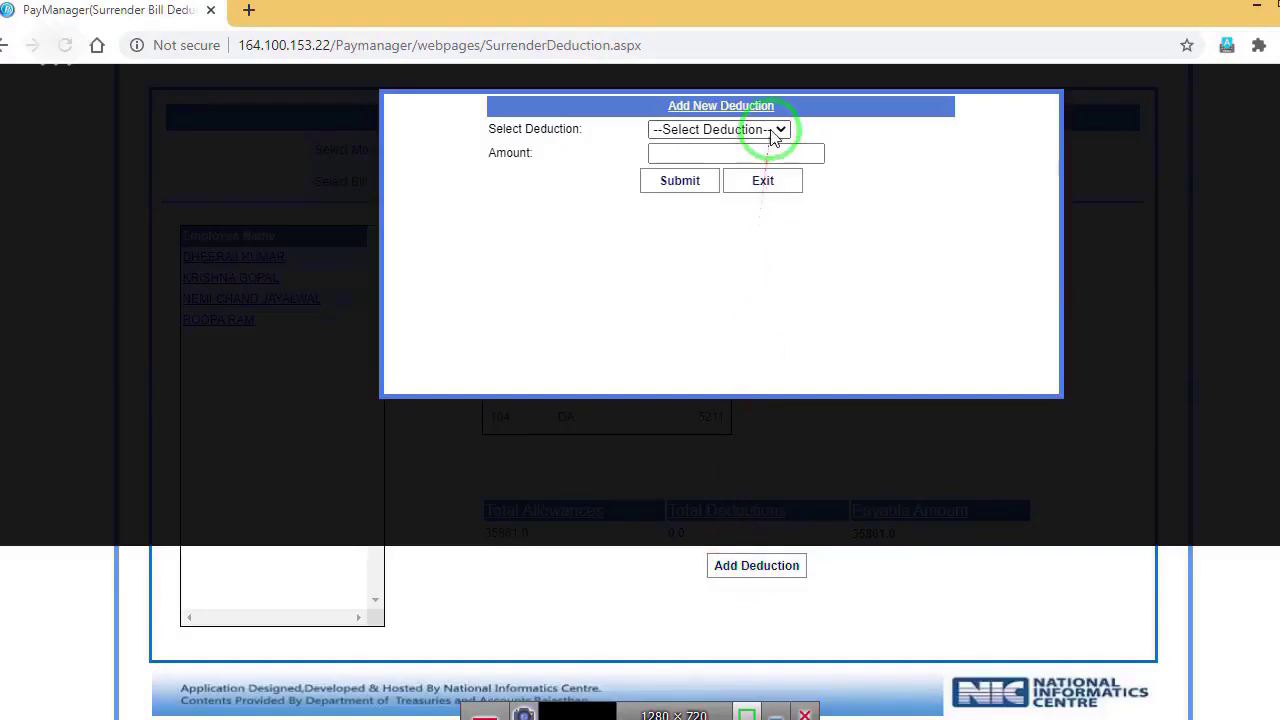
pyautogui.click(727, 163)
pyautogui.click(726, 155)
pyautogui.write('5000')
pyautogui.click(705, 183)
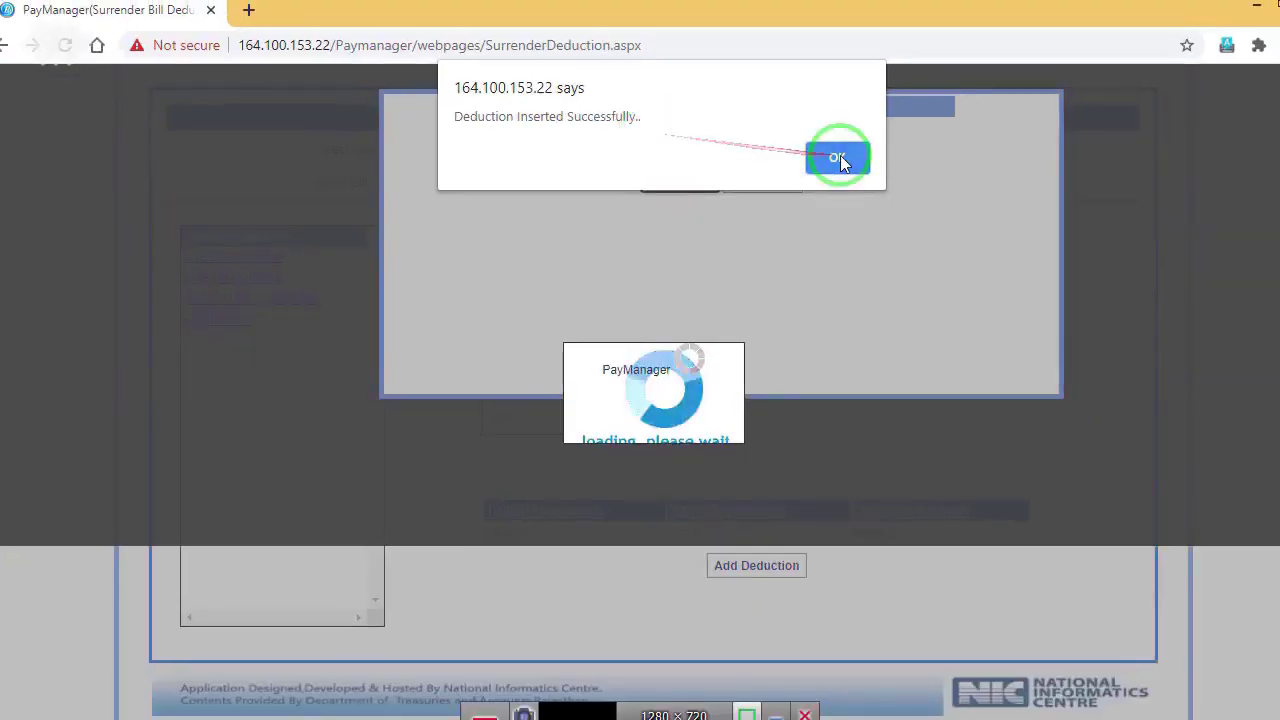
pyautogui.click(837, 157)
pyautogui.click(777, 187)
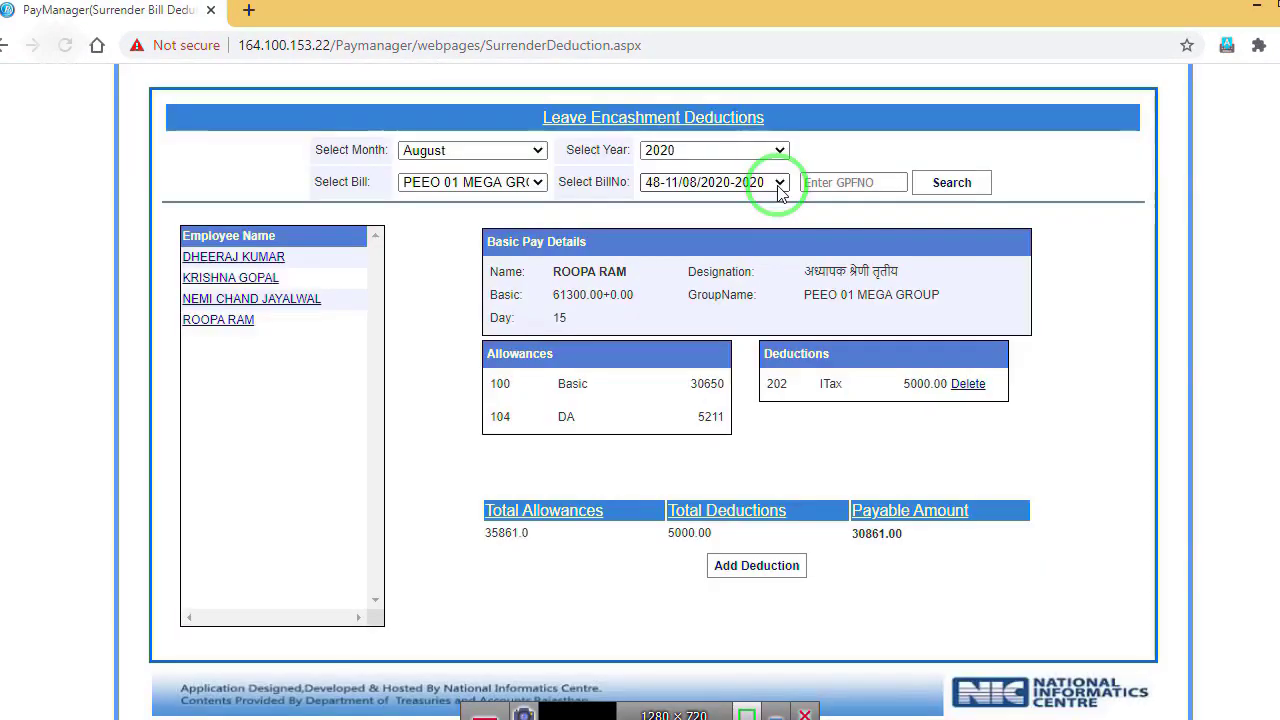
# Step: Add a 5000 ITax(202) deduction to the third listed employee, payable now 31914.00
pyautogui.click(301, 298)
pyautogui.click(729, 565)
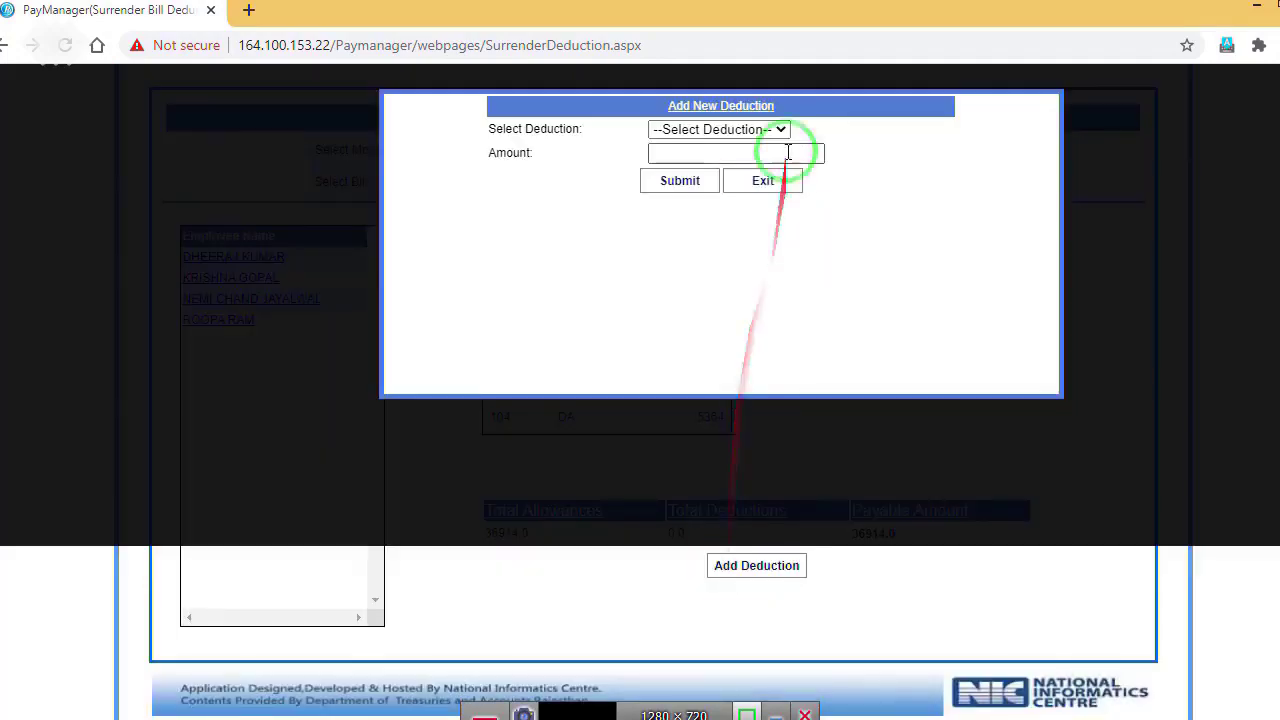
pyautogui.click(765, 130)
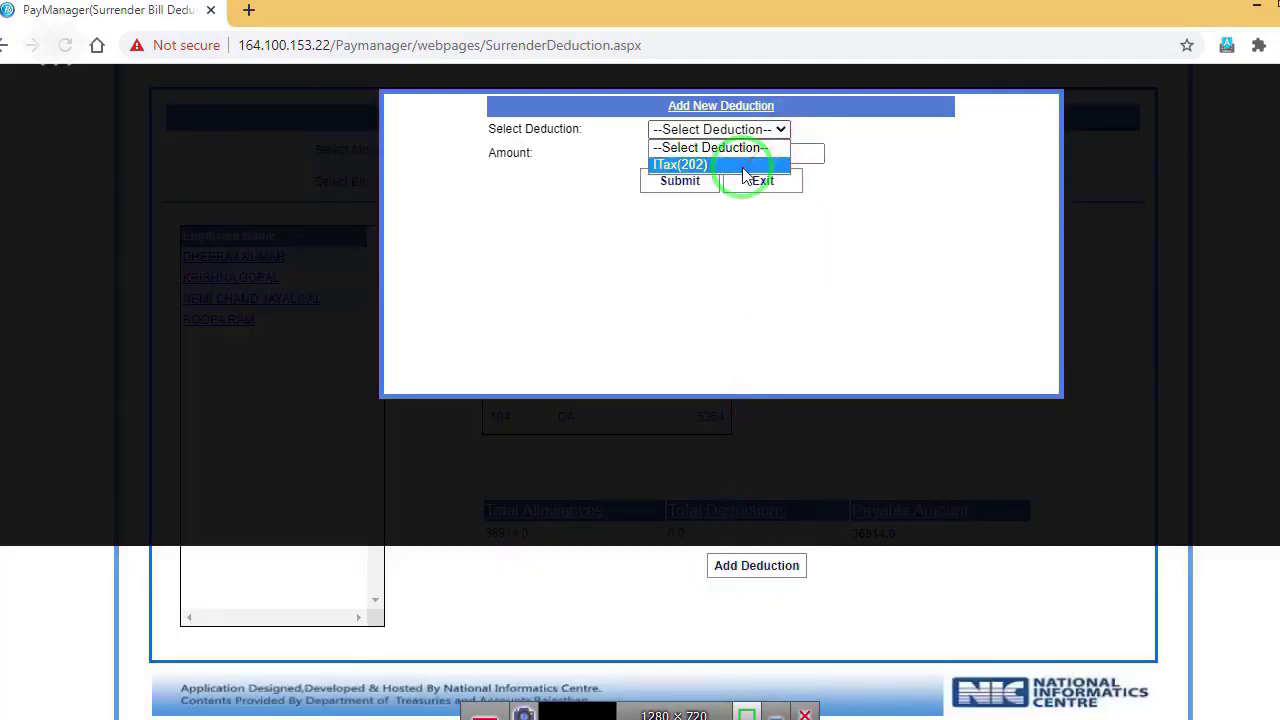
pyautogui.click(743, 166)
pyautogui.click(737, 155)
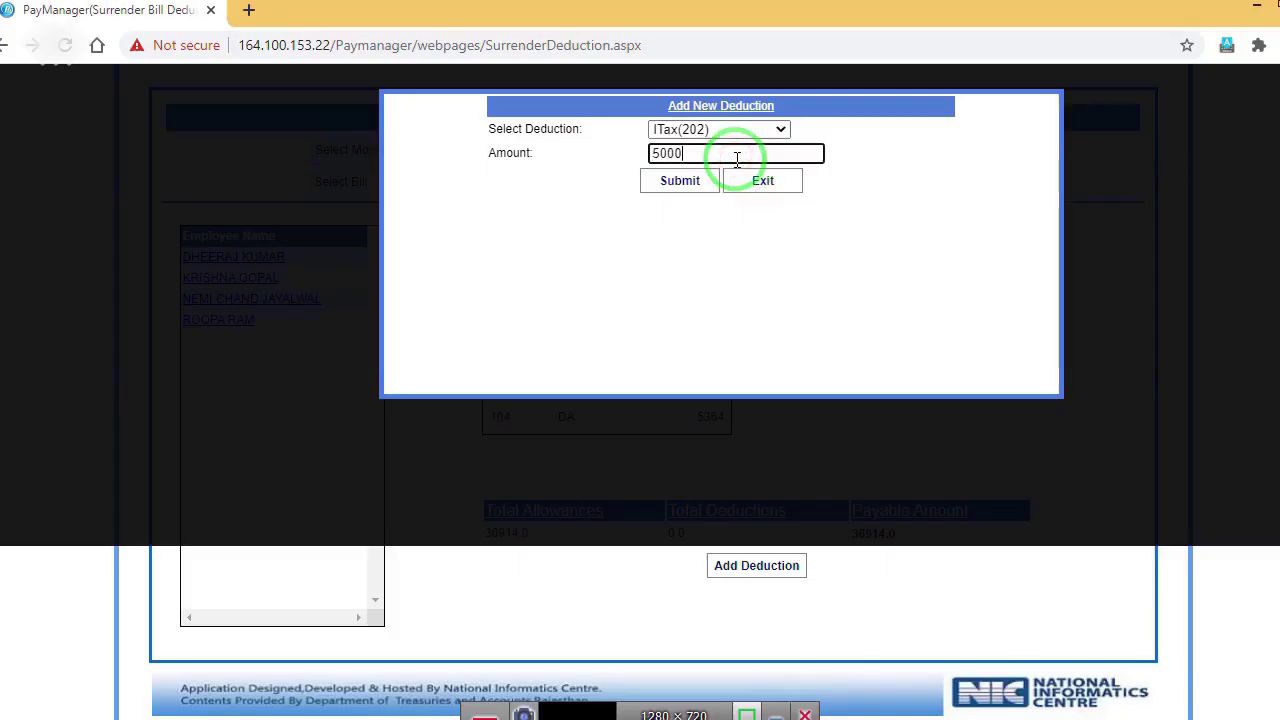
pyautogui.click(697, 180)
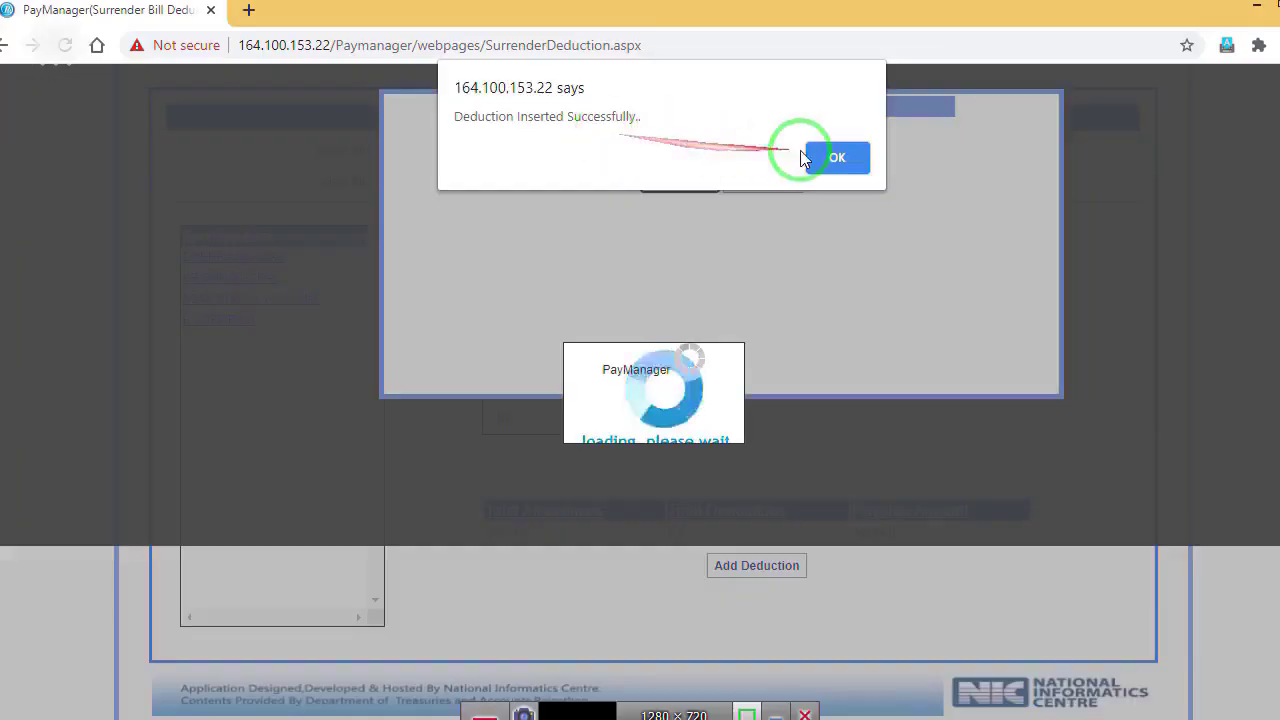
pyautogui.click(1069, 184)
pyautogui.click(925, 268)
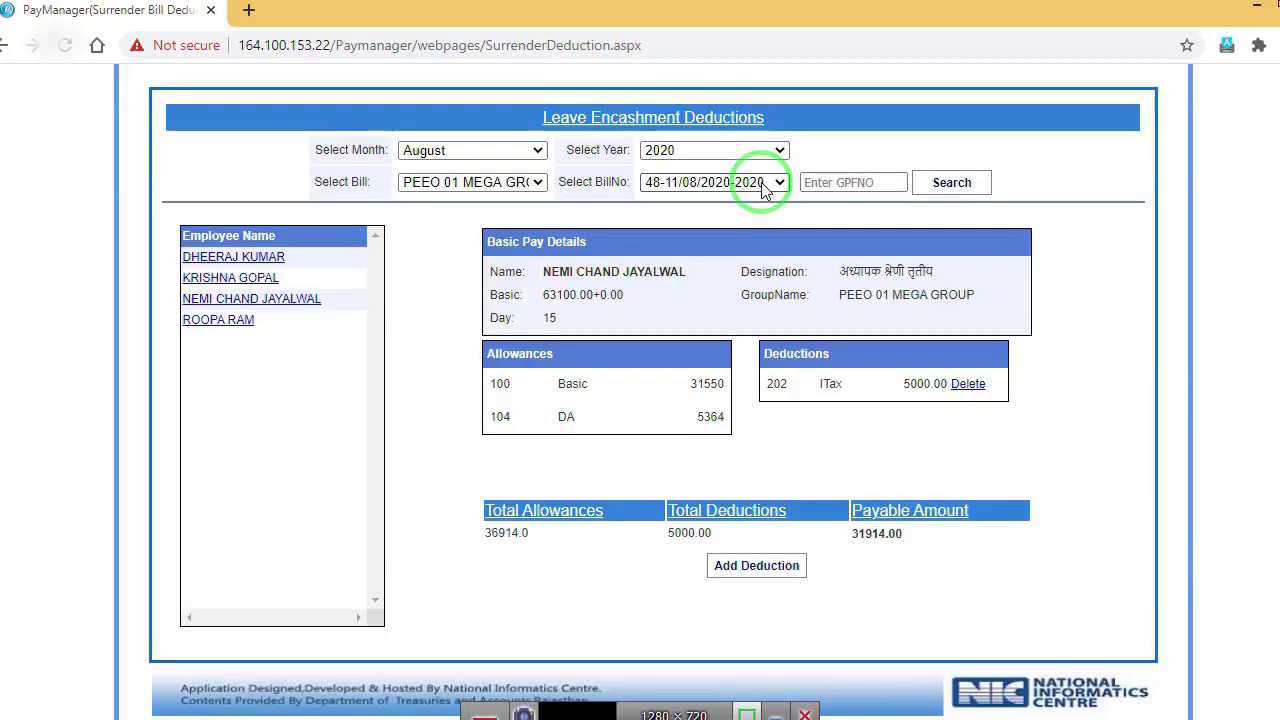
pyautogui.scroll(2, 543, 449)
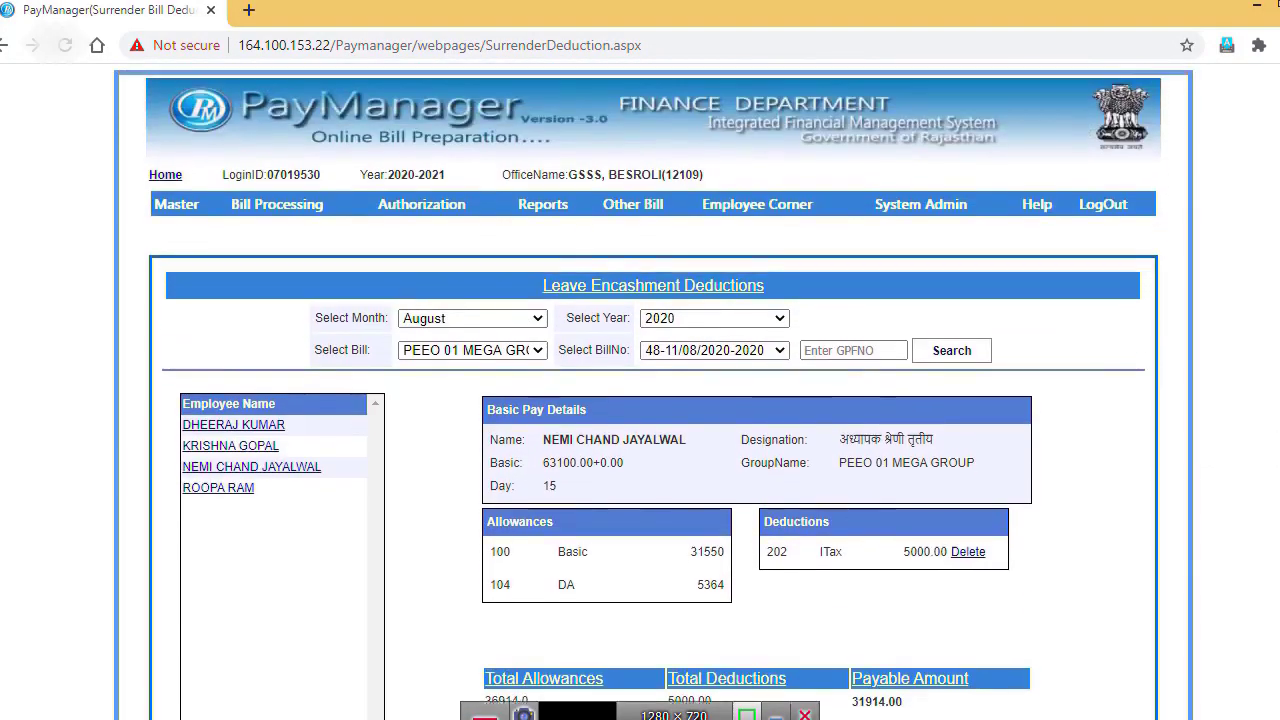
pyautogui.scroll(1, 543, 449)
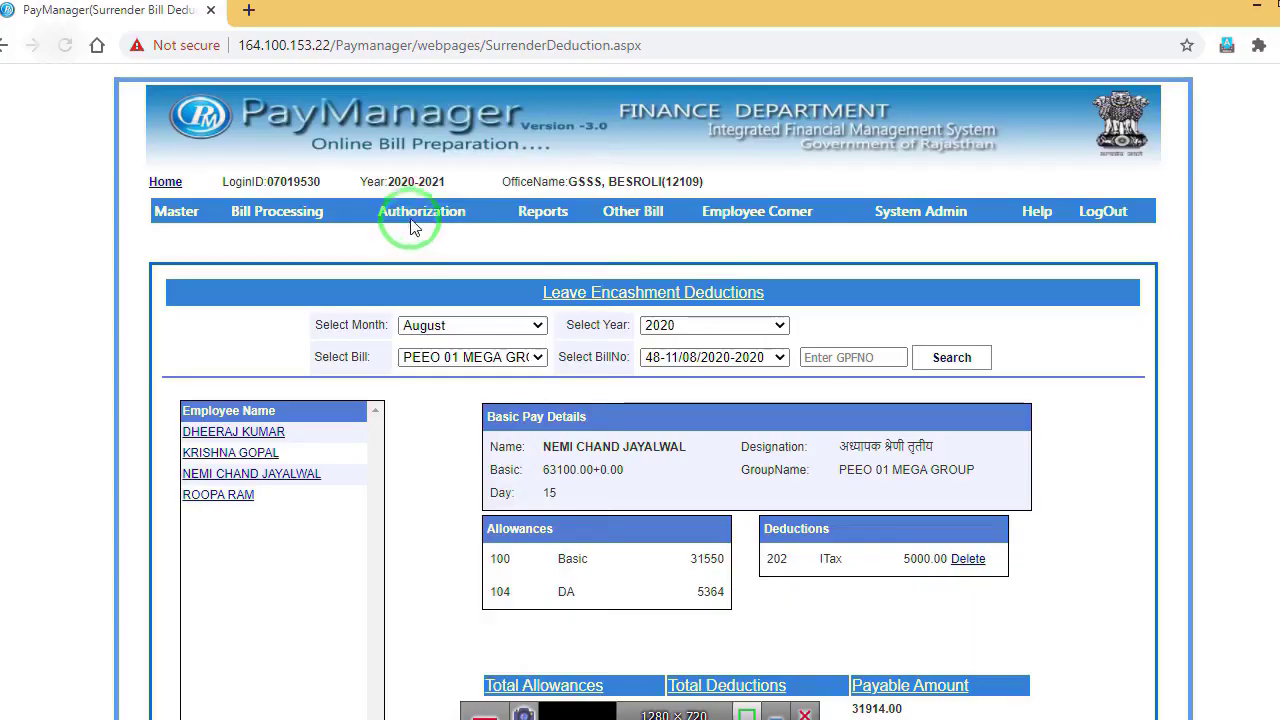
# Step: Show the process slide with step 3 Document Upload next, then return to PayManager's Authorization menu
pyautogui.moveTo(423, 217)
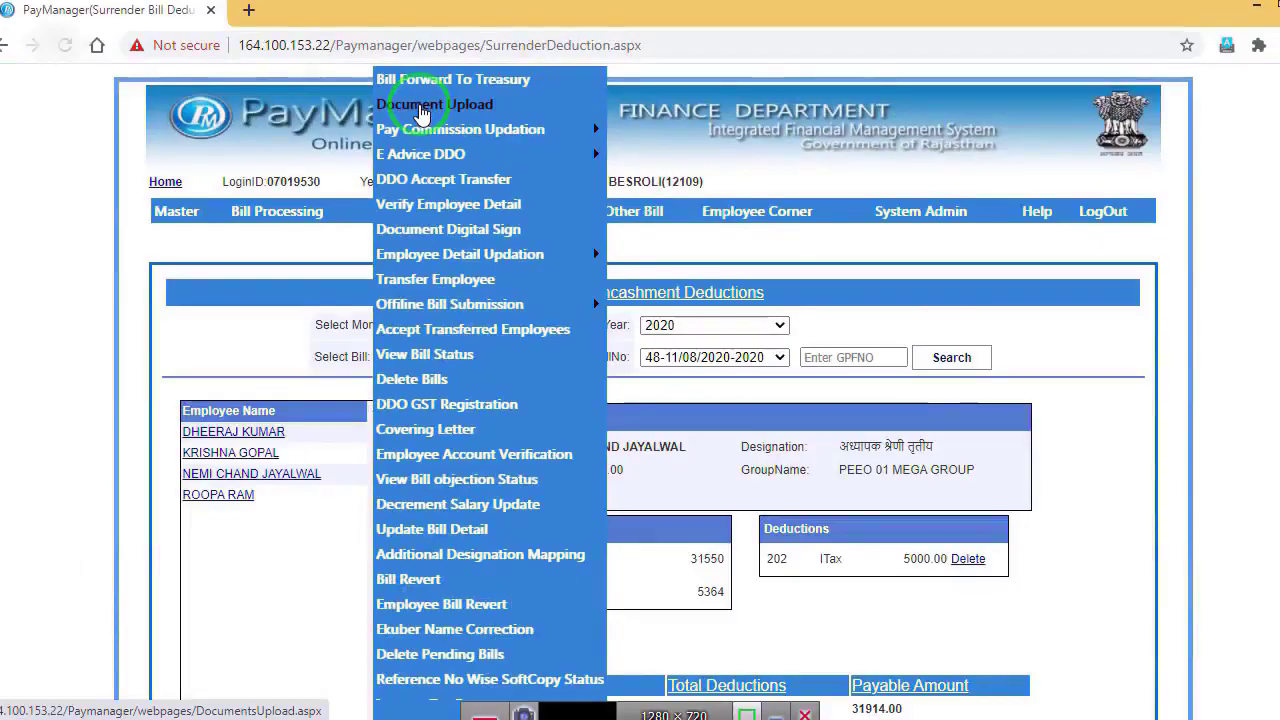
# Step: On Documents Upload, select the 15-day surrender bill type, PEEO 01 MEGA GROUP, bill 48
pyautogui.click(423, 110)
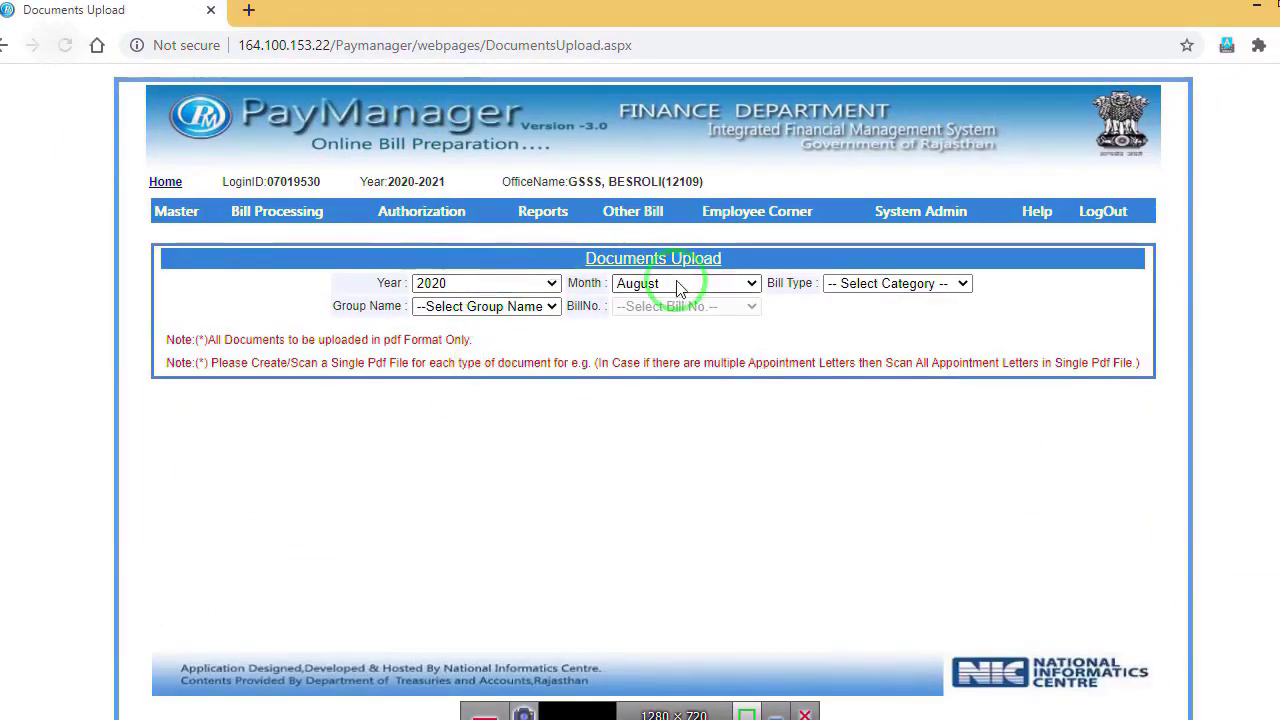
pyautogui.click(894, 284)
pyautogui.click(873, 340)
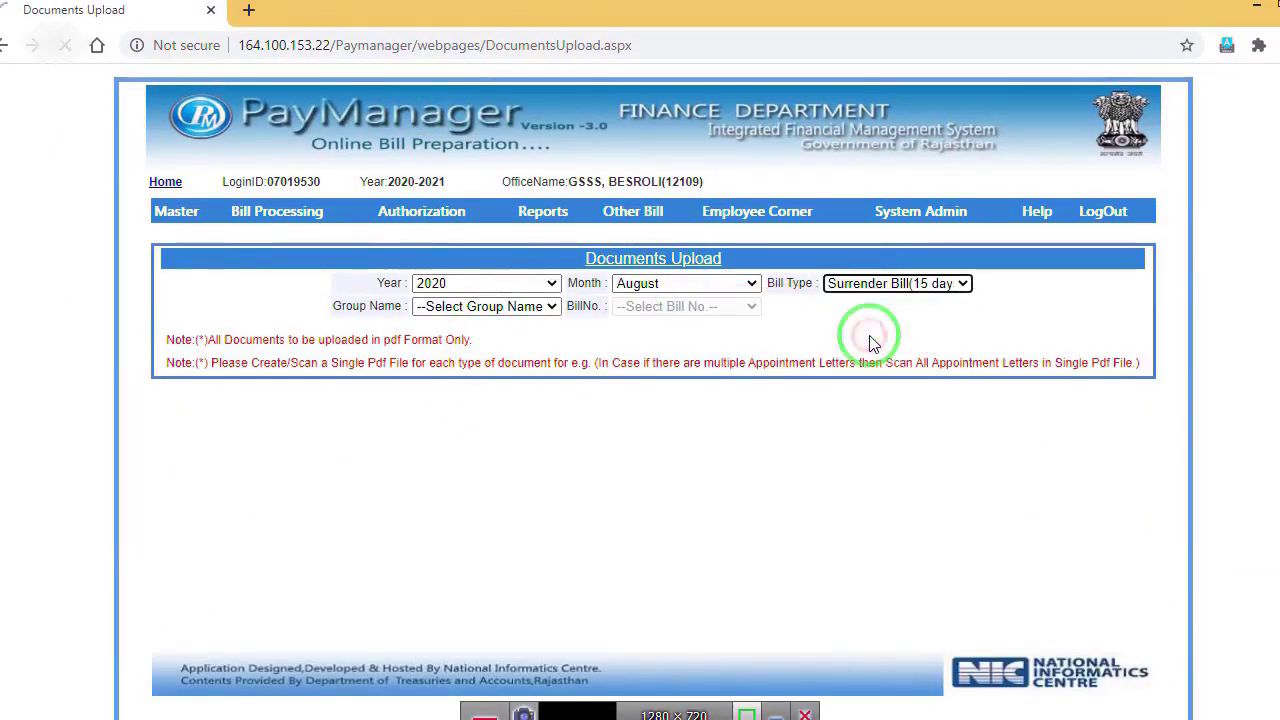
pyautogui.click(515, 308)
pyautogui.click(510, 349)
pyautogui.click(686, 306)
pyautogui.click(668, 343)
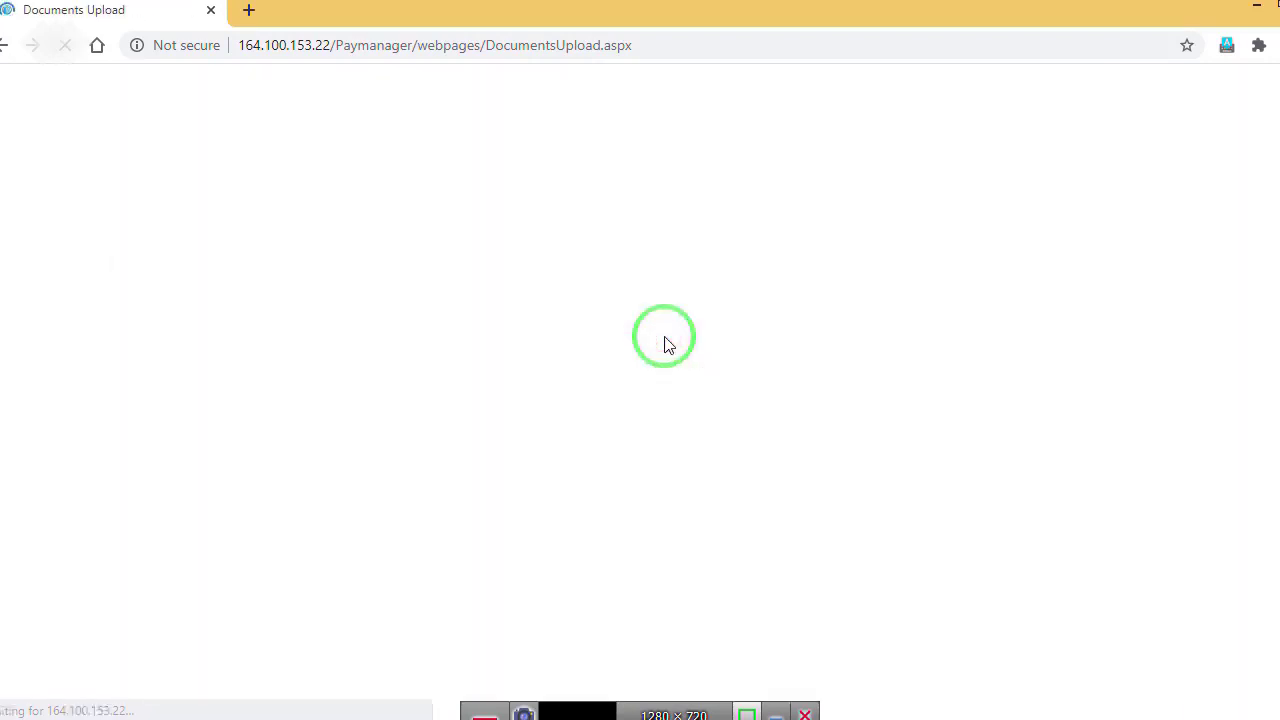
# Step: Upload the signed PDF as the Sanction of Surrender Order and open the uploaded copy
pyautogui.click(592, 340)
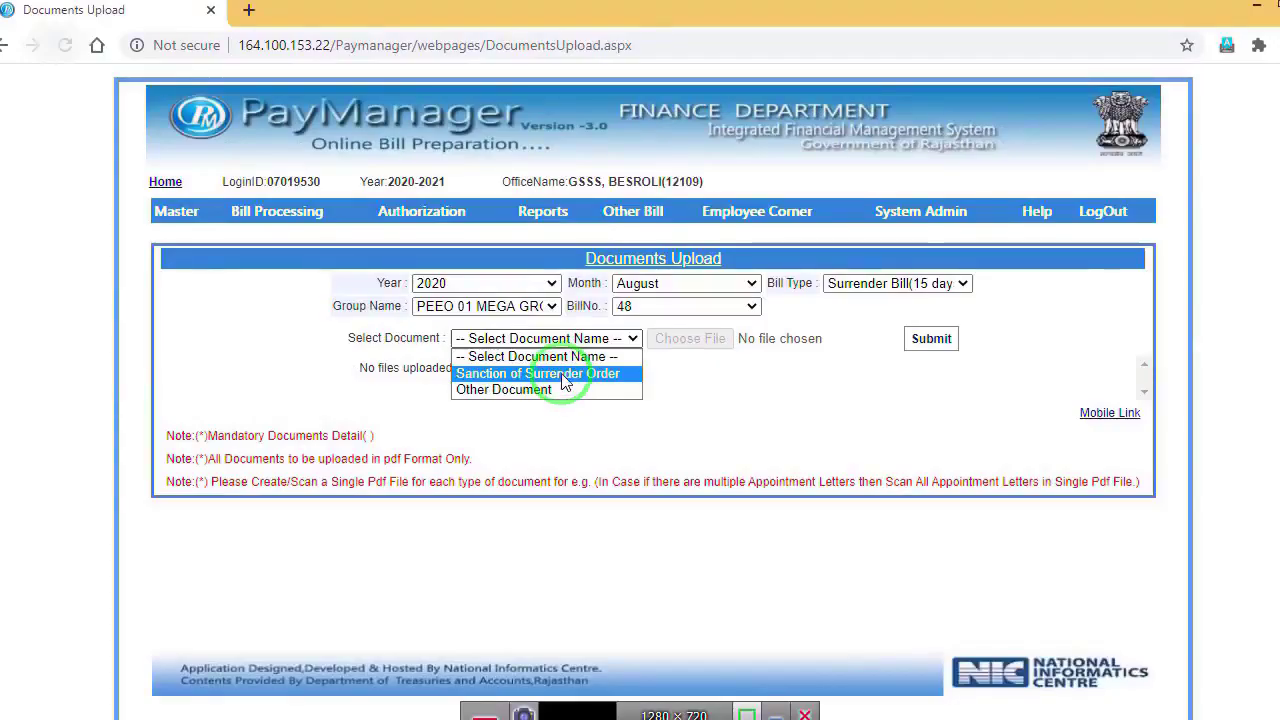
pyautogui.click(561, 373)
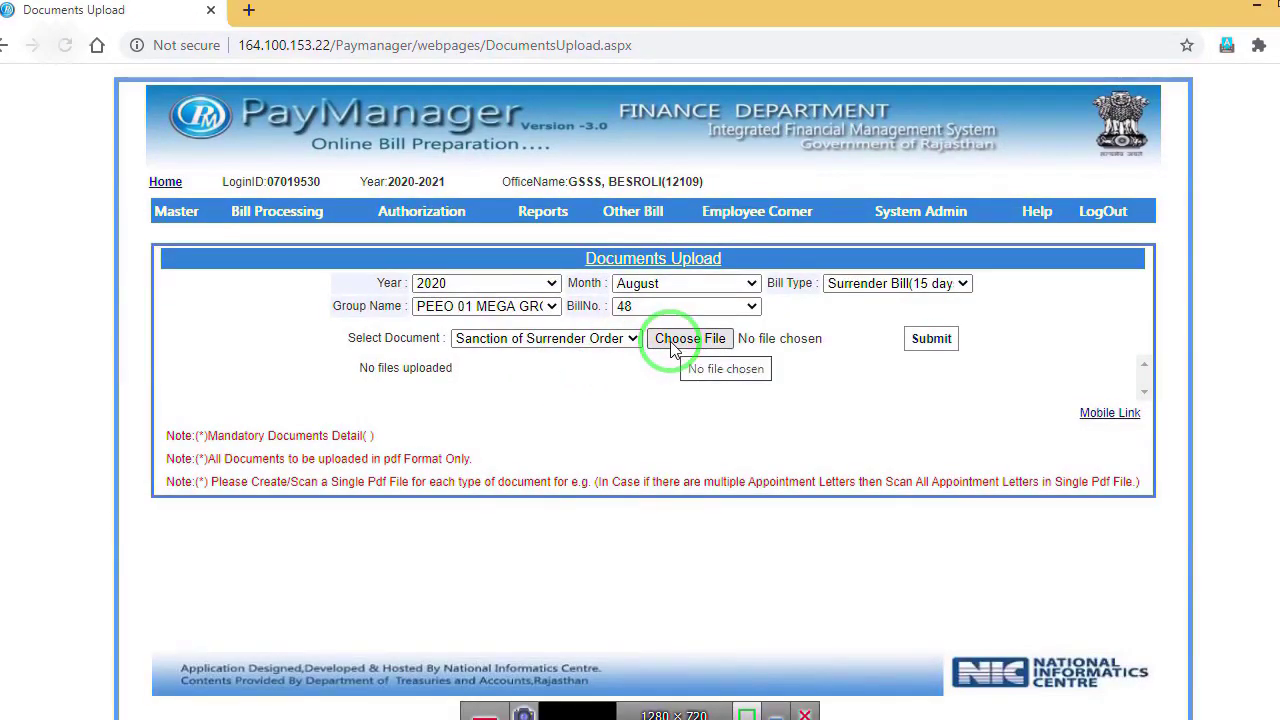
pyautogui.click(672, 343)
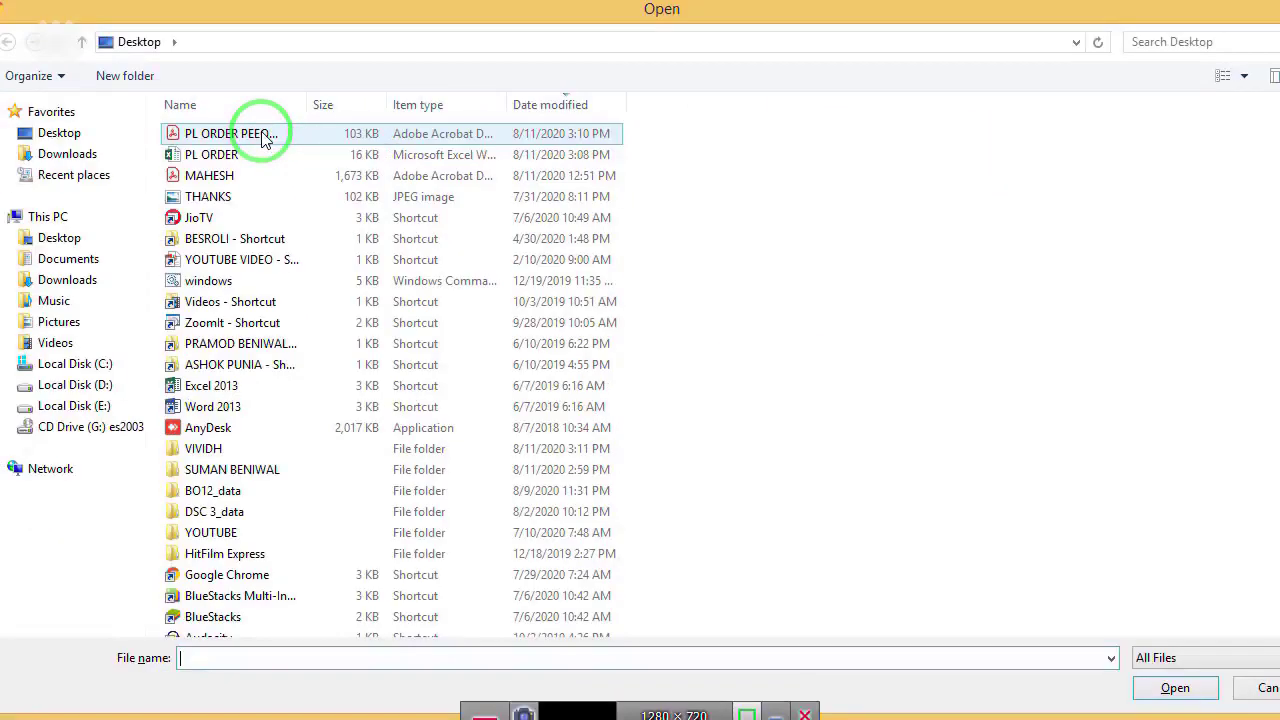
pyautogui.click(263, 137)
pyautogui.click(1150, 687)
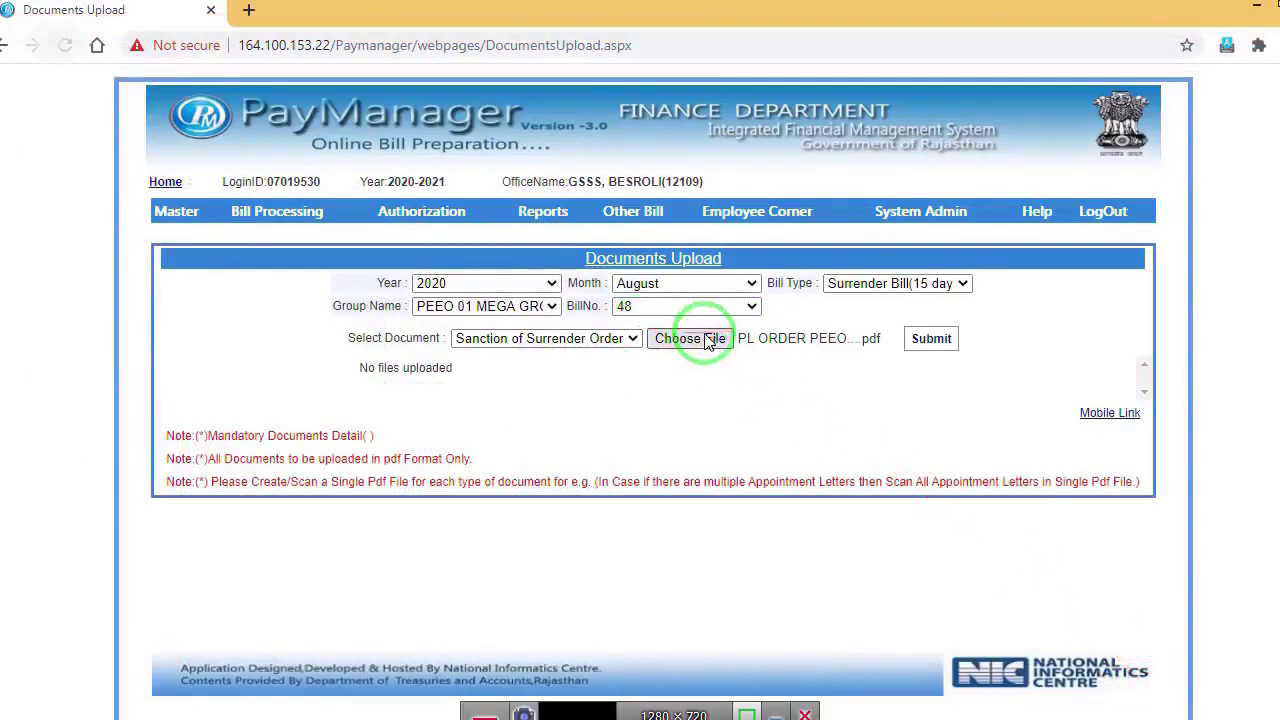
pyautogui.click(940, 340)
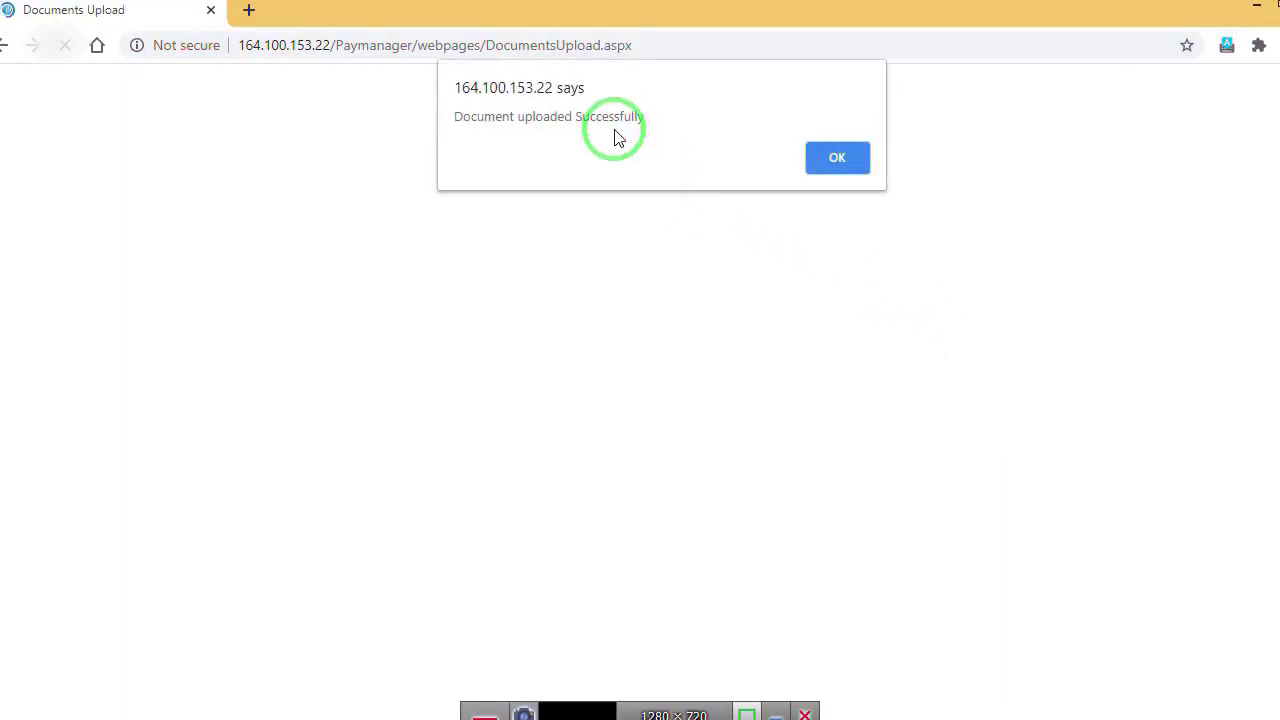
pyautogui.click(822, 156)
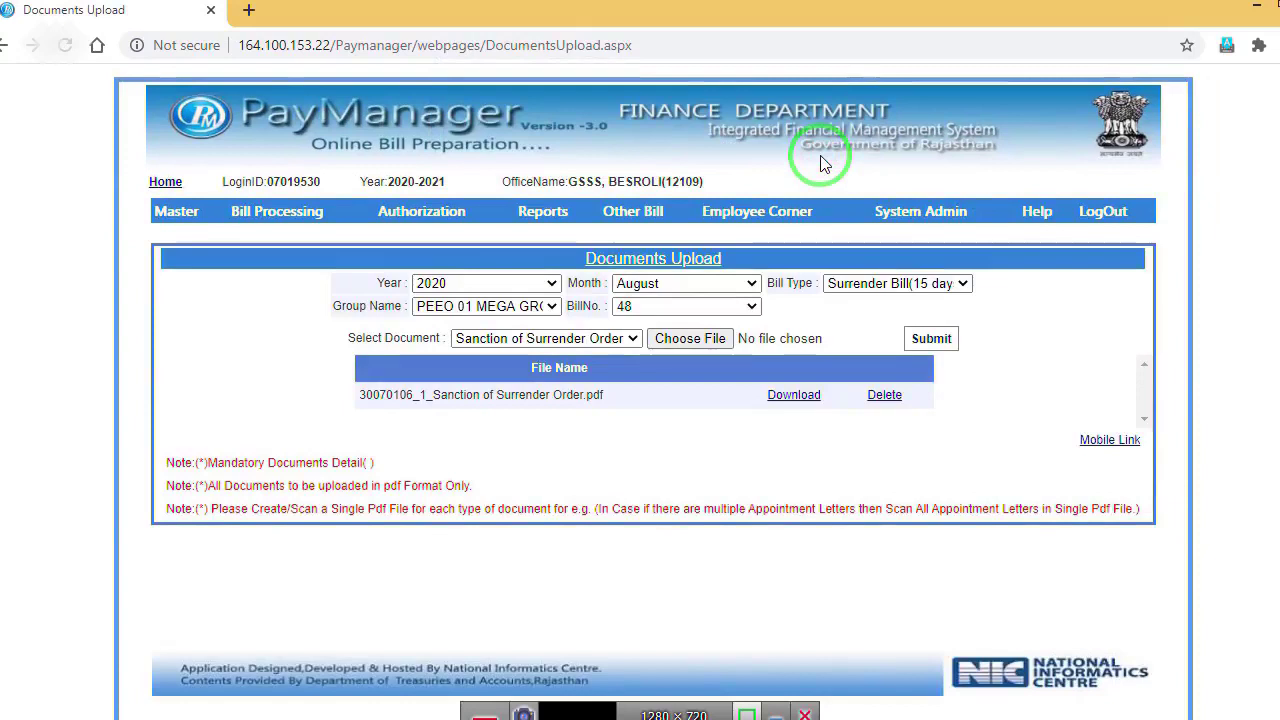
pyautogui.click(798, 398)
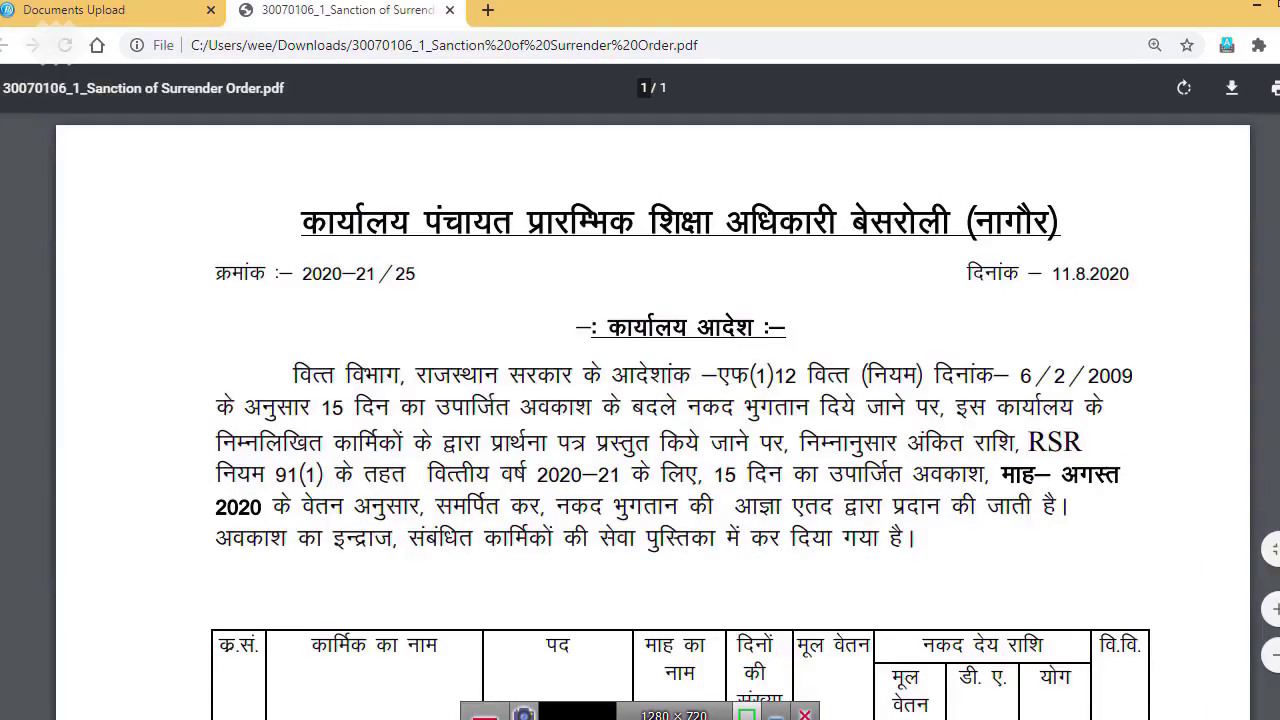
# Step: Scroll through the uploaded Sanction of Surrender Order PDF, then go back to the Documents Upload page
pyautogui.scroll(-6, 650, 416)
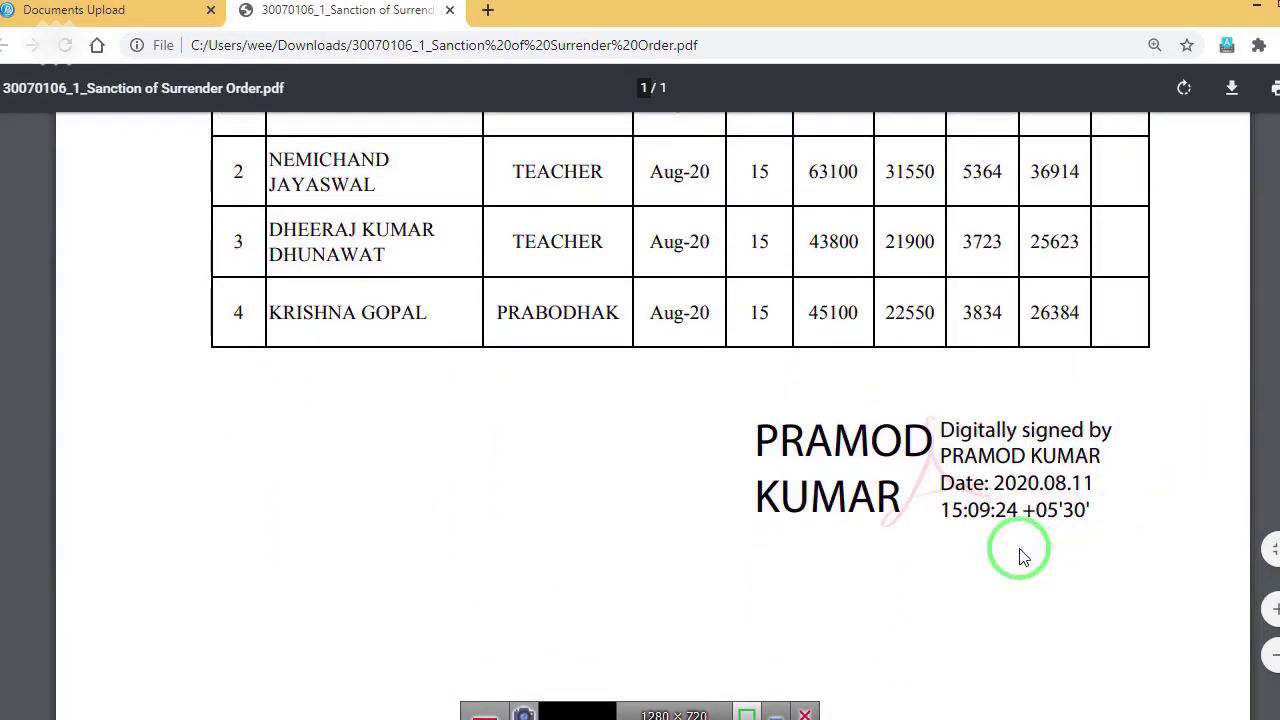
pyautogui.scroll(6, 650, 400)
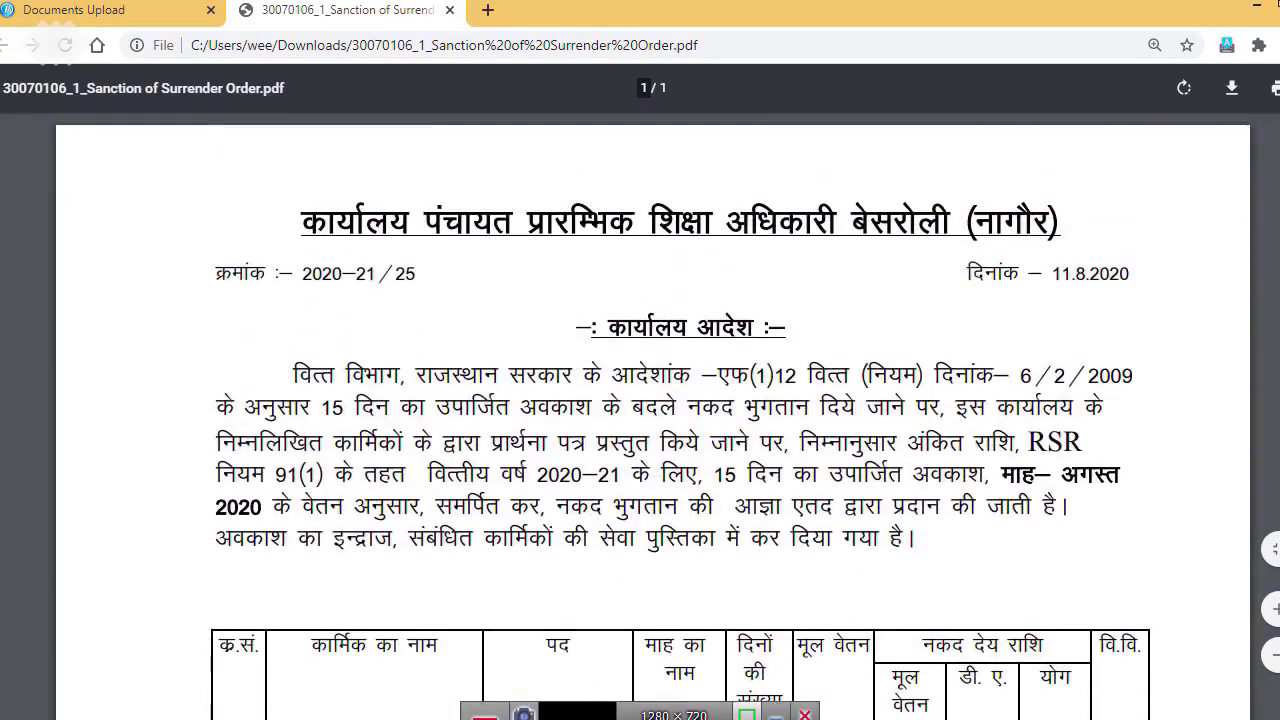
pyautogui.click(80, 12)
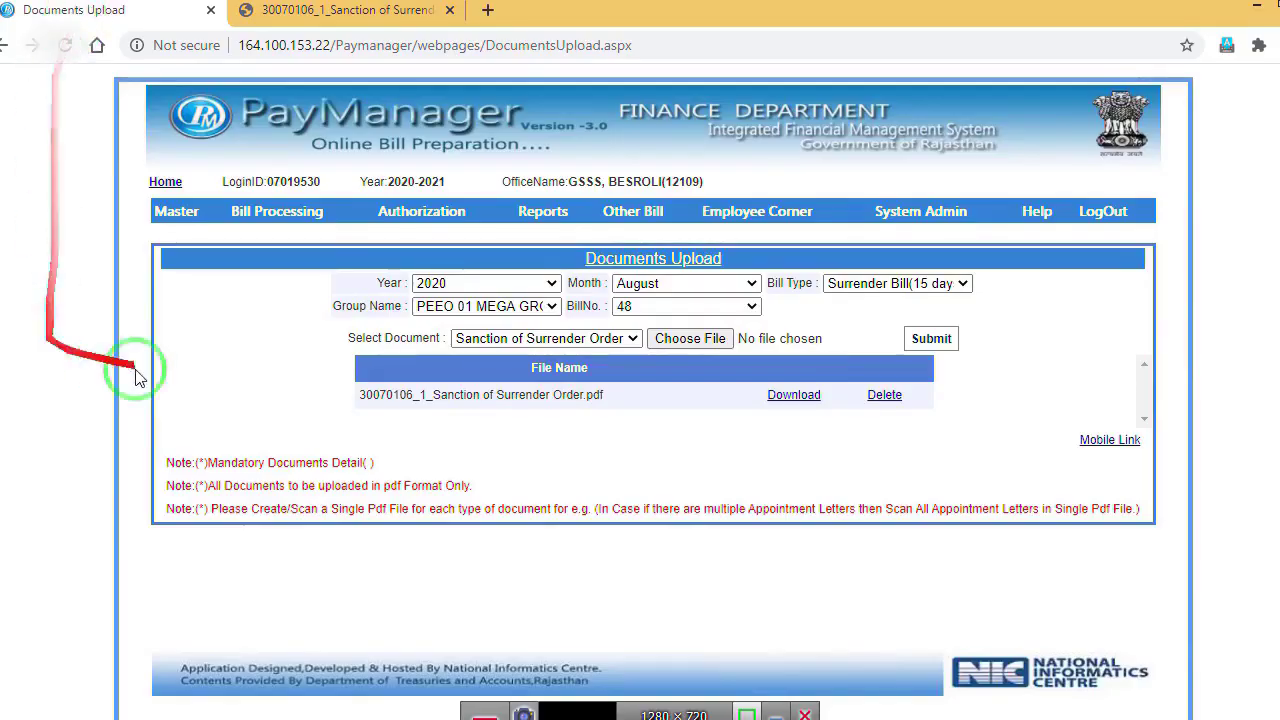
pyautogui.moveTo(280, 225)
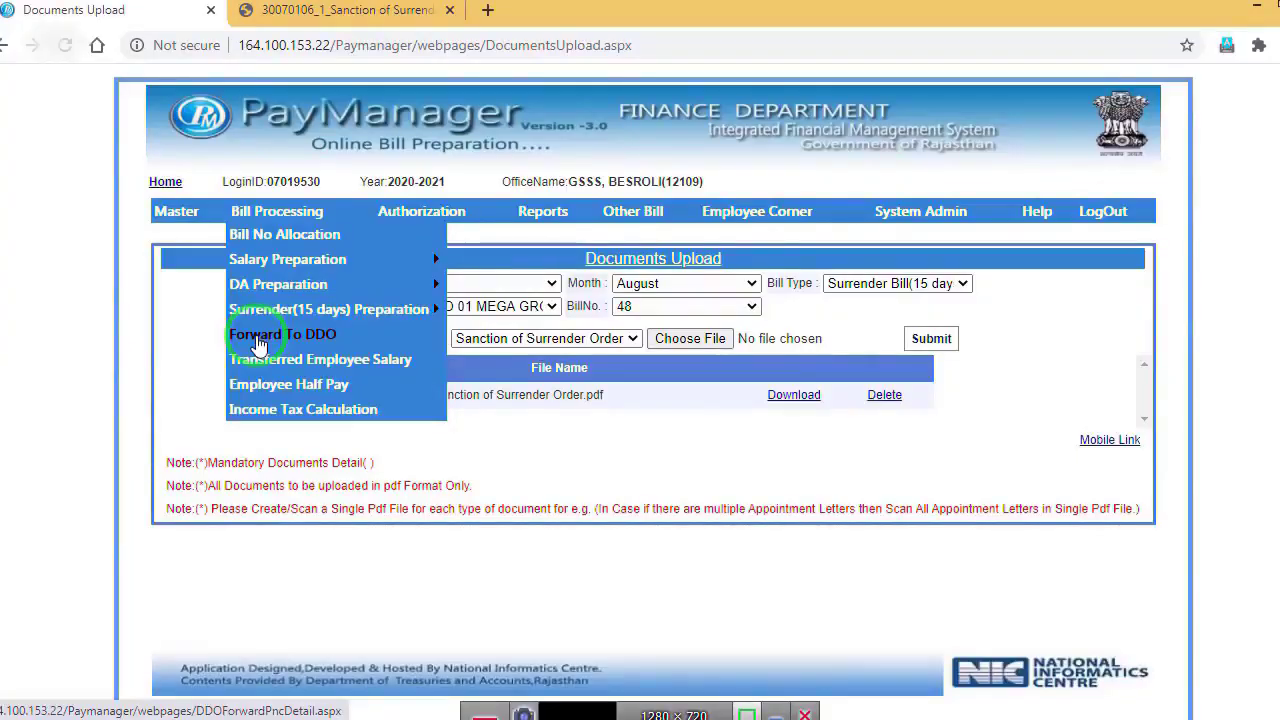
# Step: On Forward To DDO, filter by Surrender Bill(15 days) and PEEO 01 MEGA GROUP to list bill 48
pyautogui.click(258, 343)
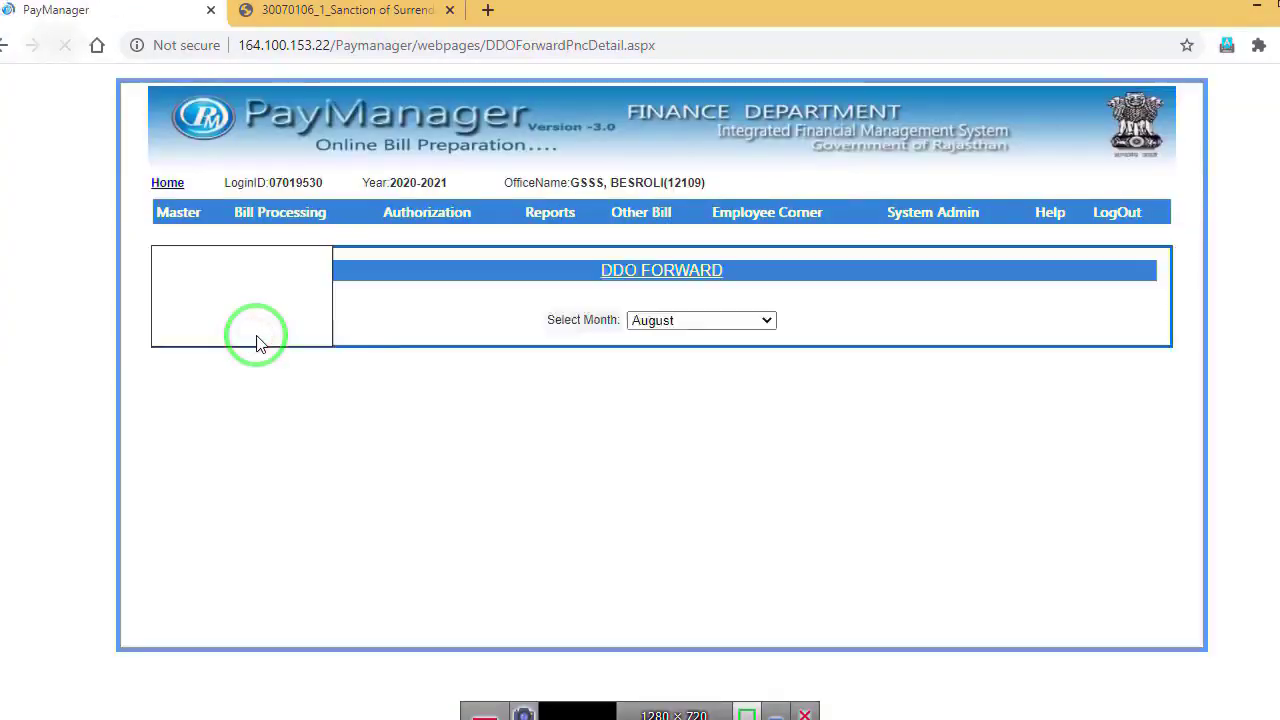
pyautogui.click(563, 345)
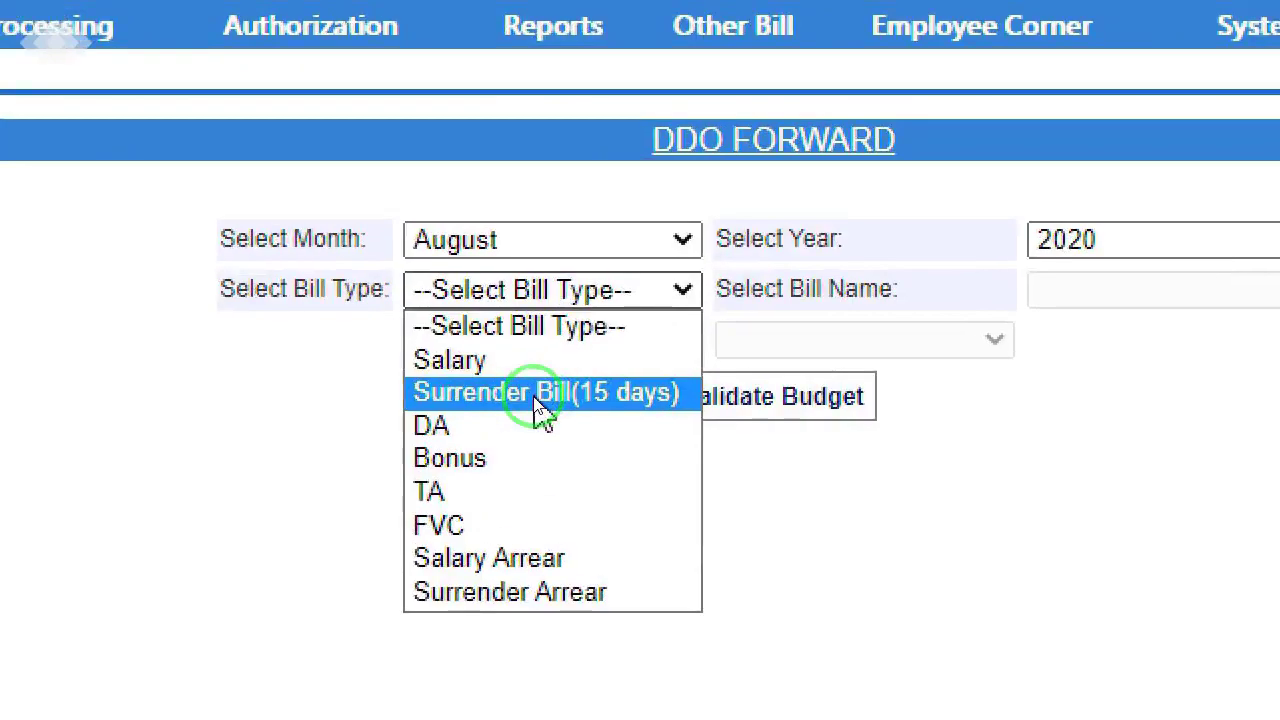
pyautogui.click(535, 396)
pyautogui.click(812, 345)
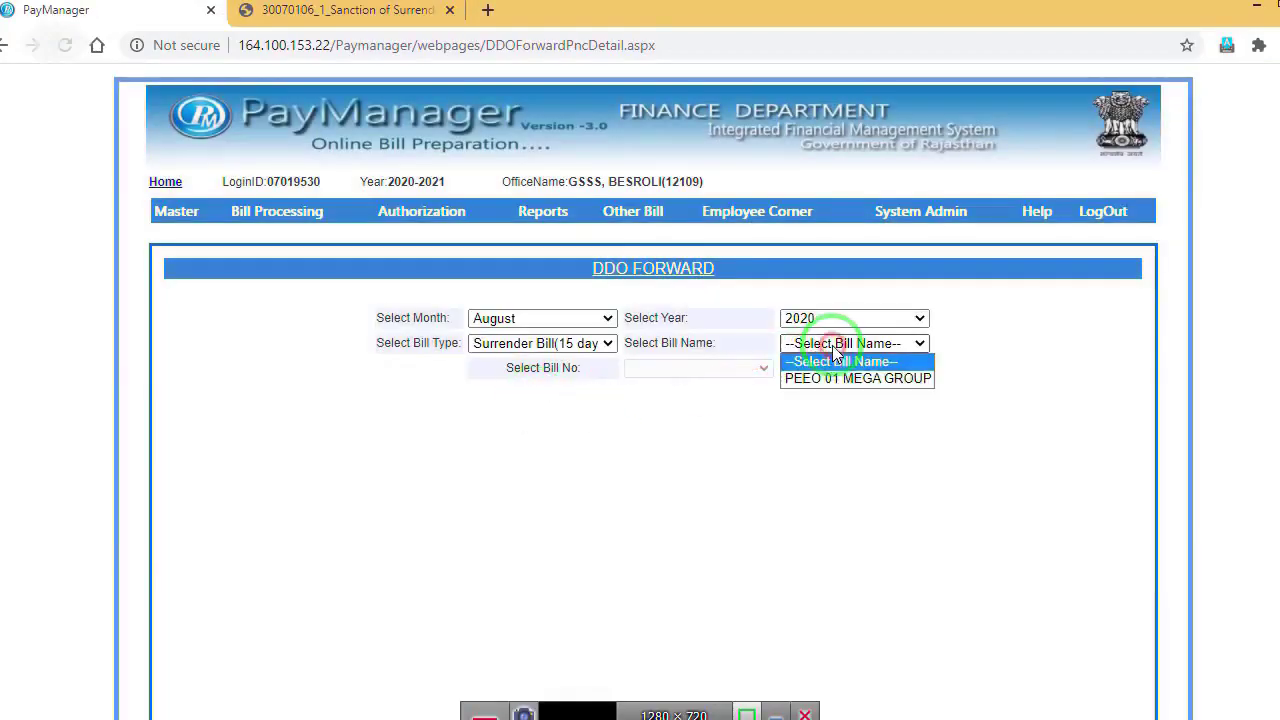
pyautogui.click(823, 385)
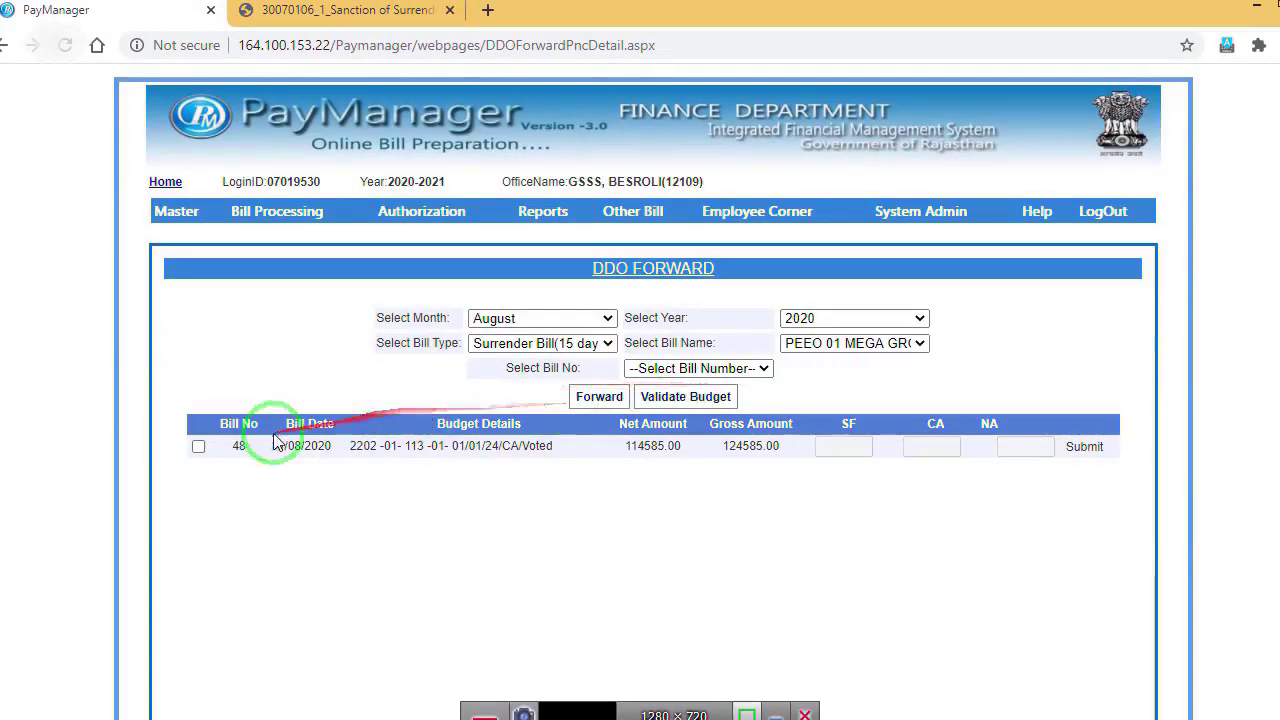
# Step: Tick bill 48 and save its budget split with the full 124585.00 under CA
pyautogui.click(199, 448)
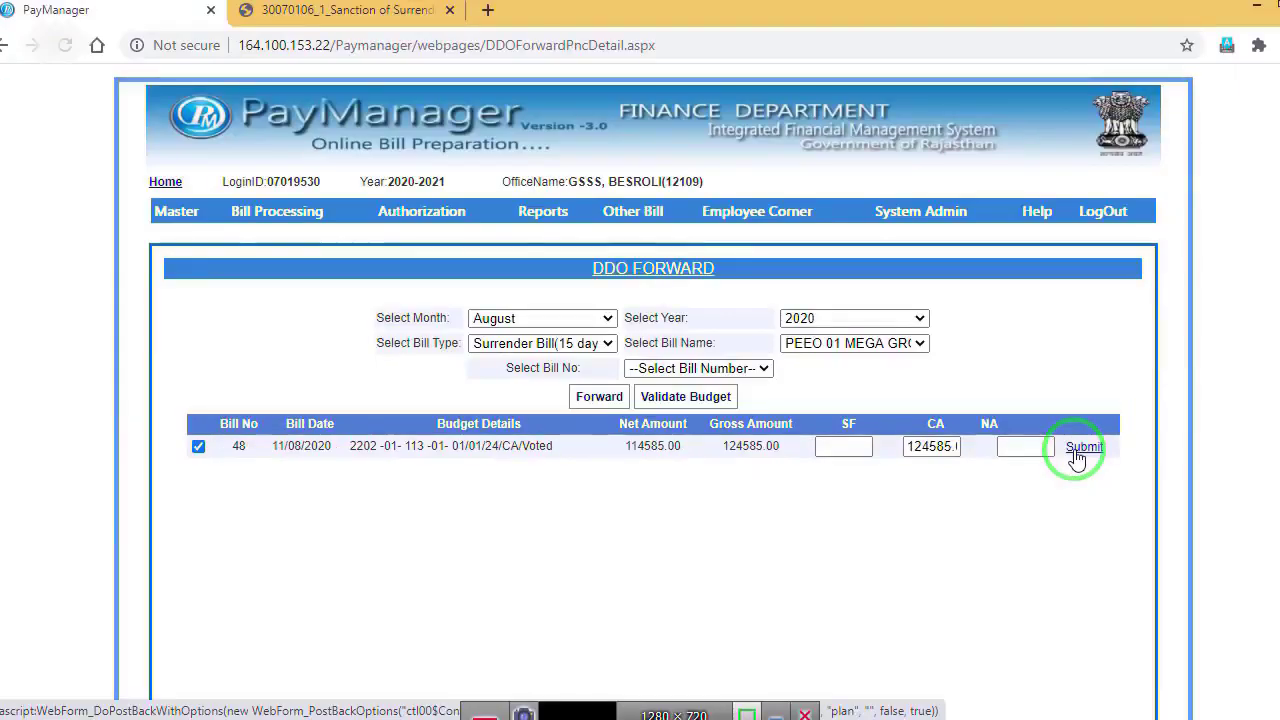
pyautogui.click(1076, 450)
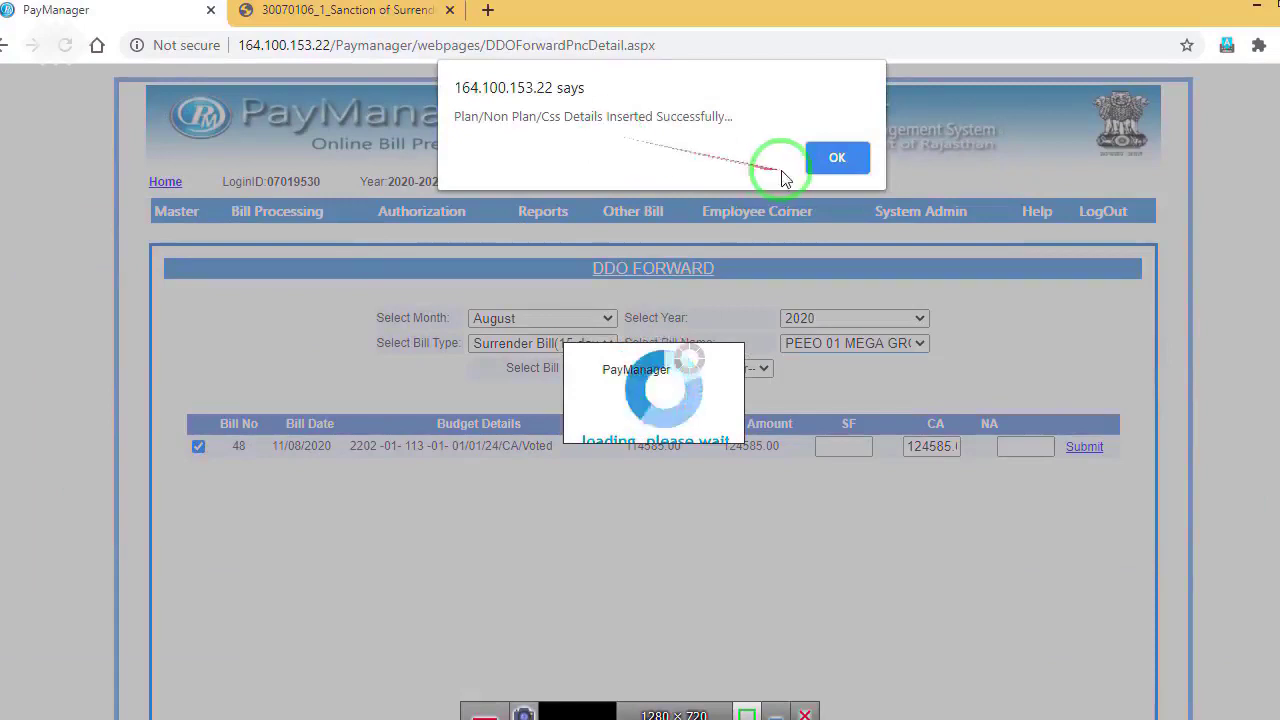
pyautogui.click(838, 160)
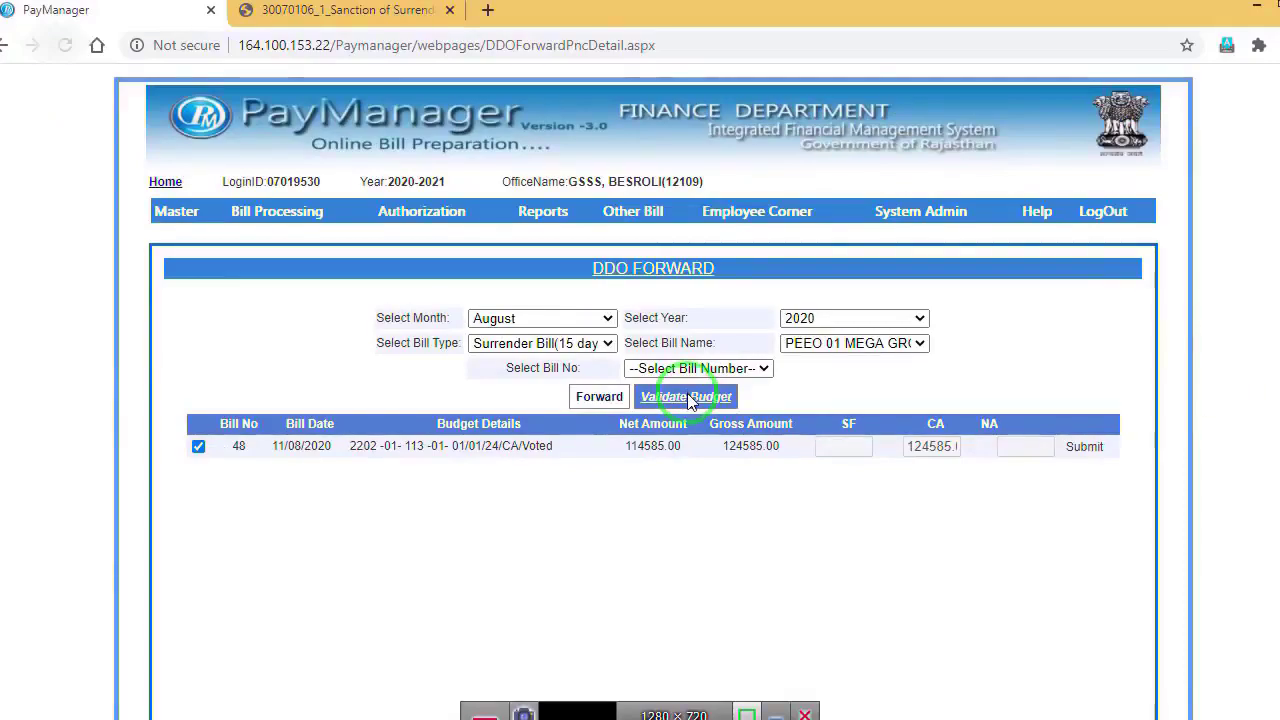
# Step: Validate bill 48's budget and try forwarding it to the DDO
pyautogui.click(688, 397)
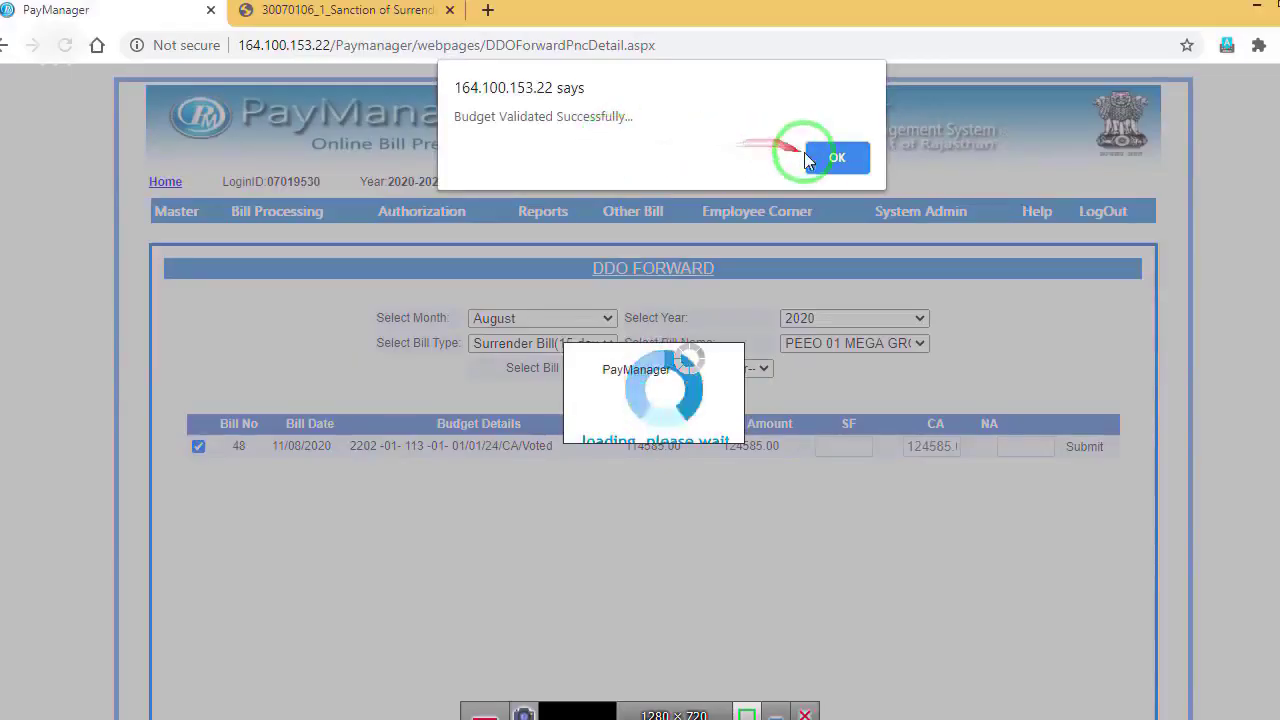
pyautogui.click(808, 158)
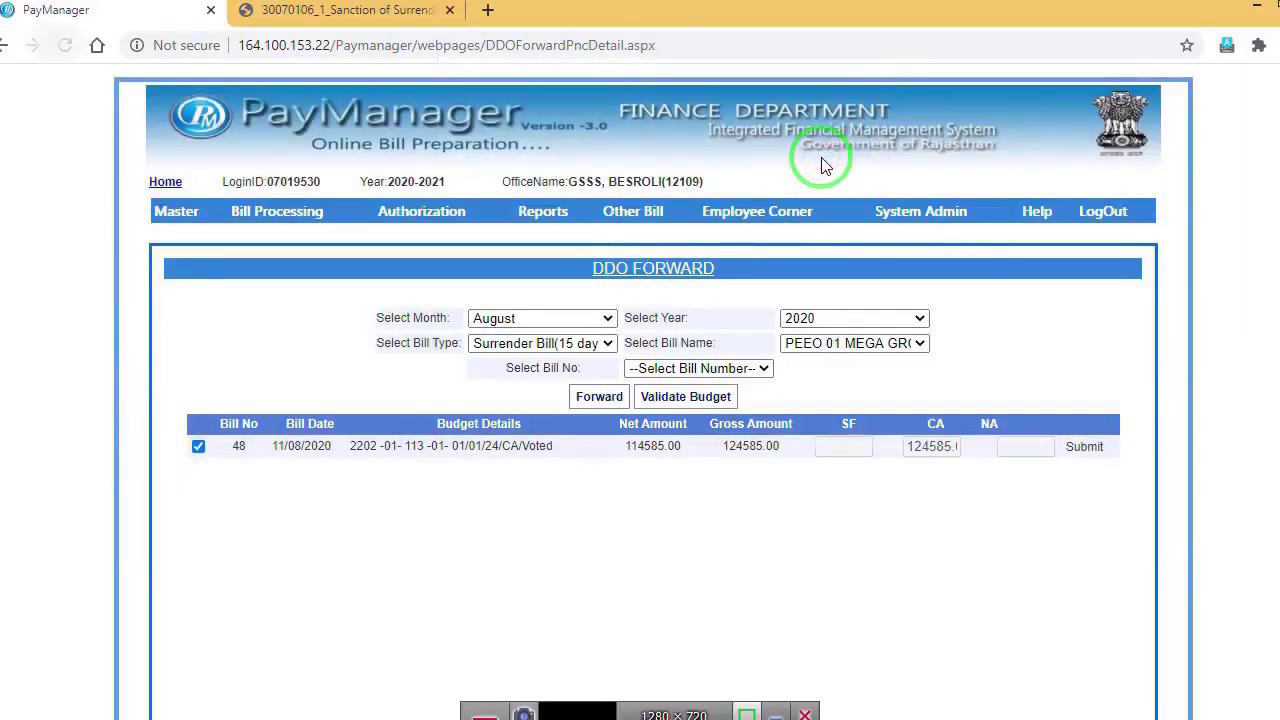
pyautogui.click(610, 397)
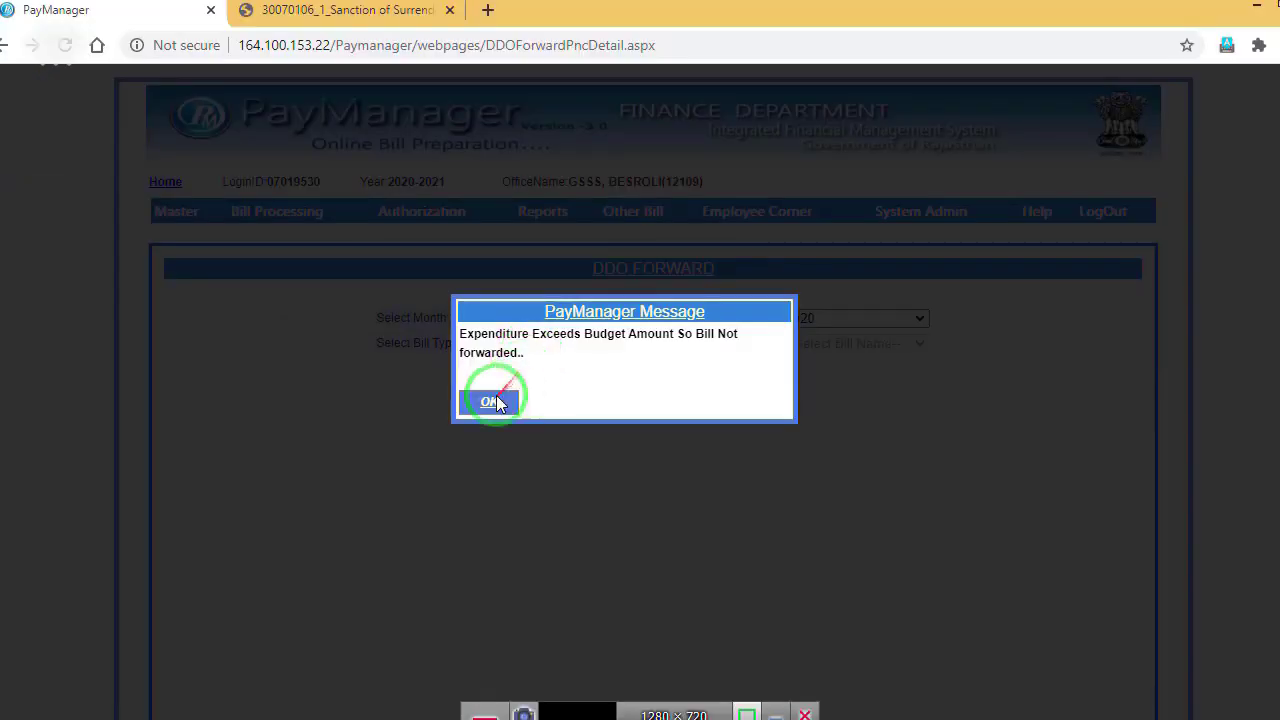
# Step: Acknowledge the expenditure-exceeds-budget refusal, reselect Surrender Bill(15 days), PEEO 01 MEGA GROUP, and re-tick bill 48
pyautogui.click(495, 399)
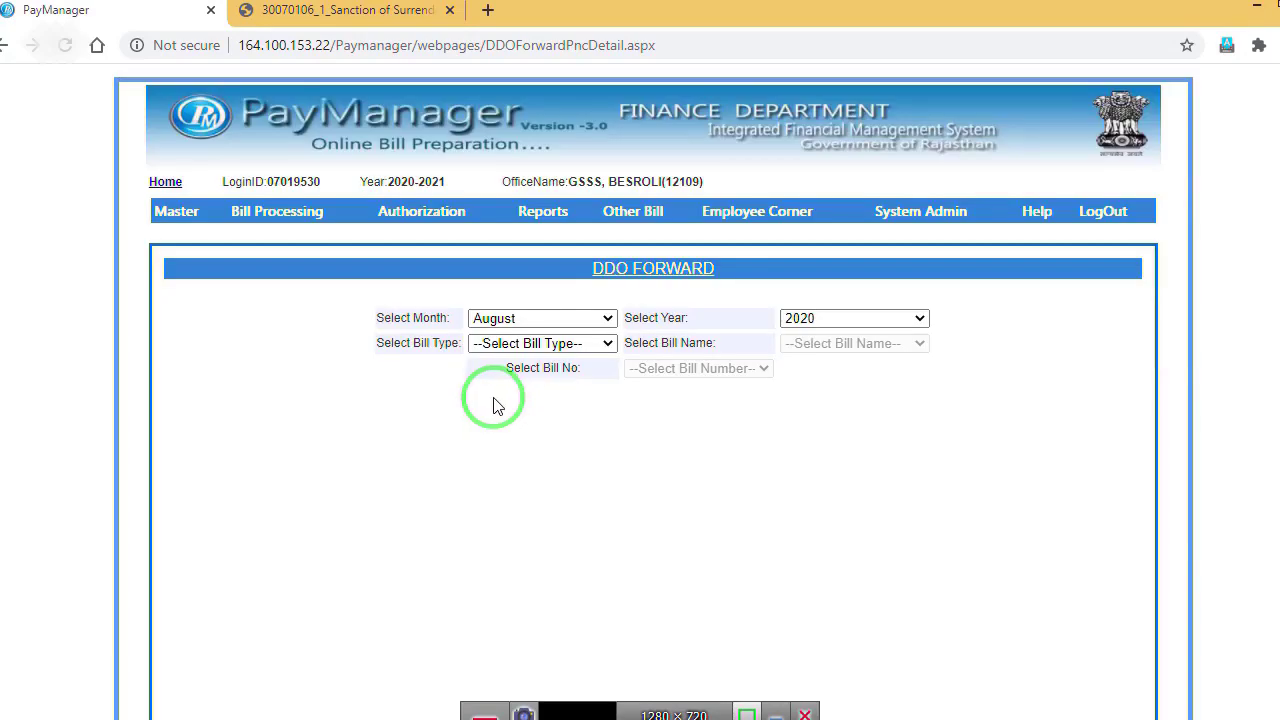
pyautogui.click(530, 343)
pyautogui.click(510, 395)
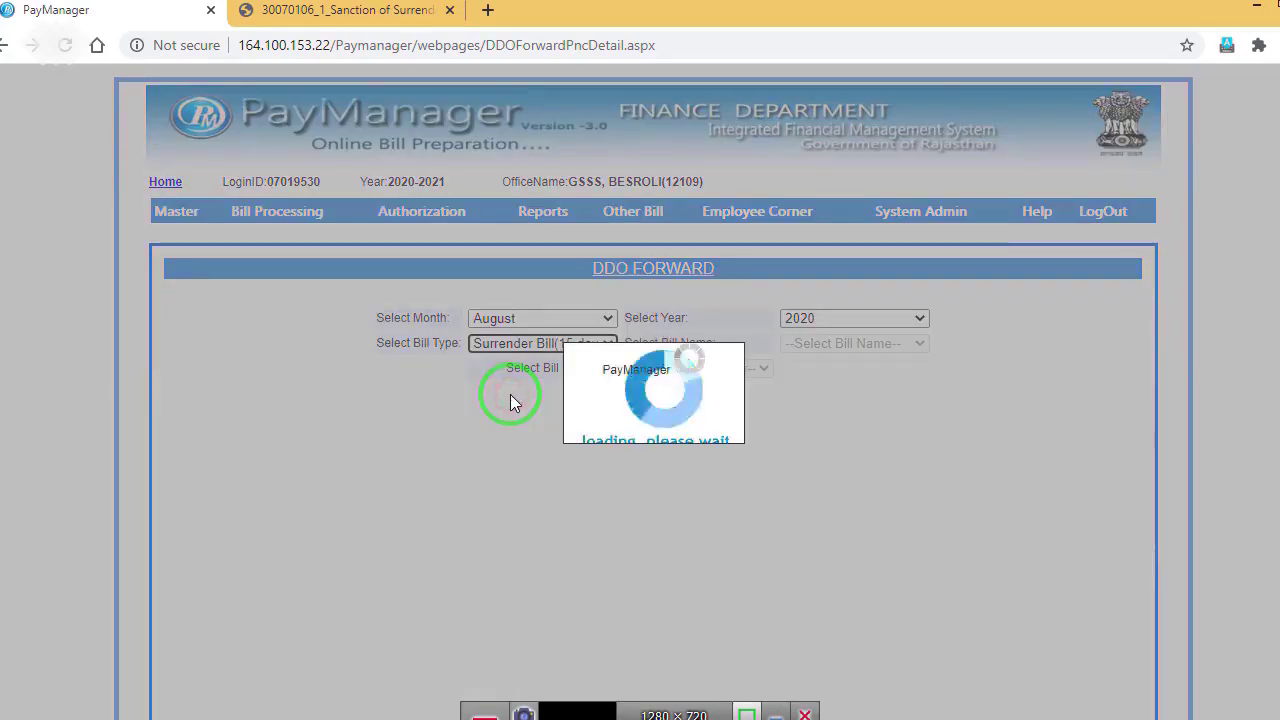
pyautogui.click(837, 345)
pyautogui.click(830, 381)
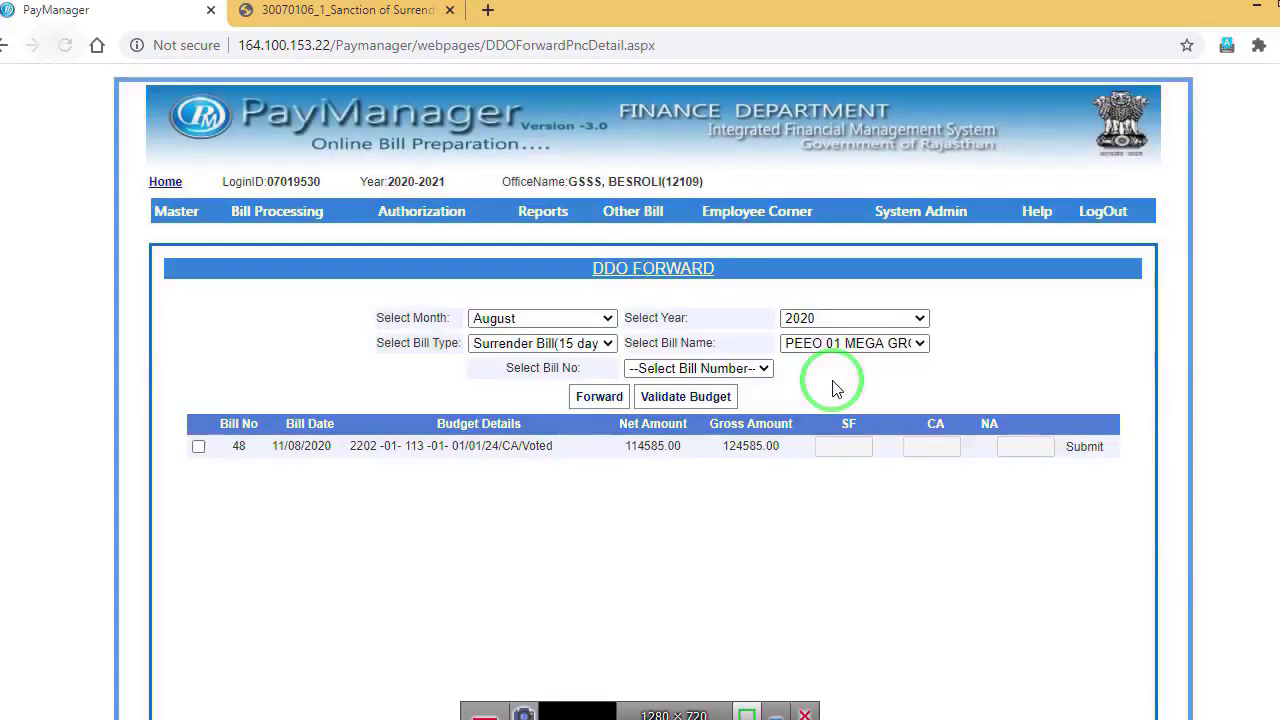
pyautogui.click(196, 447)
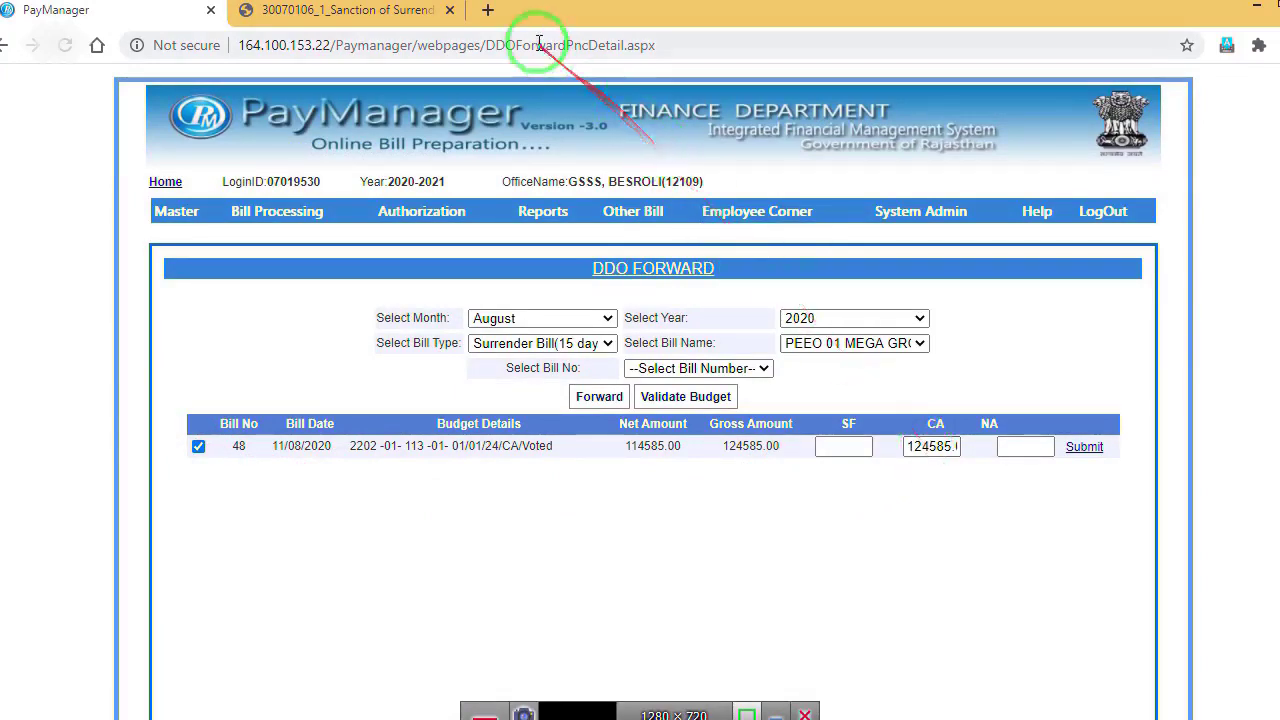
# Step: Search Google for IFMS in a new tab and open the ifms.raj.nic.in portal
pyautogui.click(492, 10)
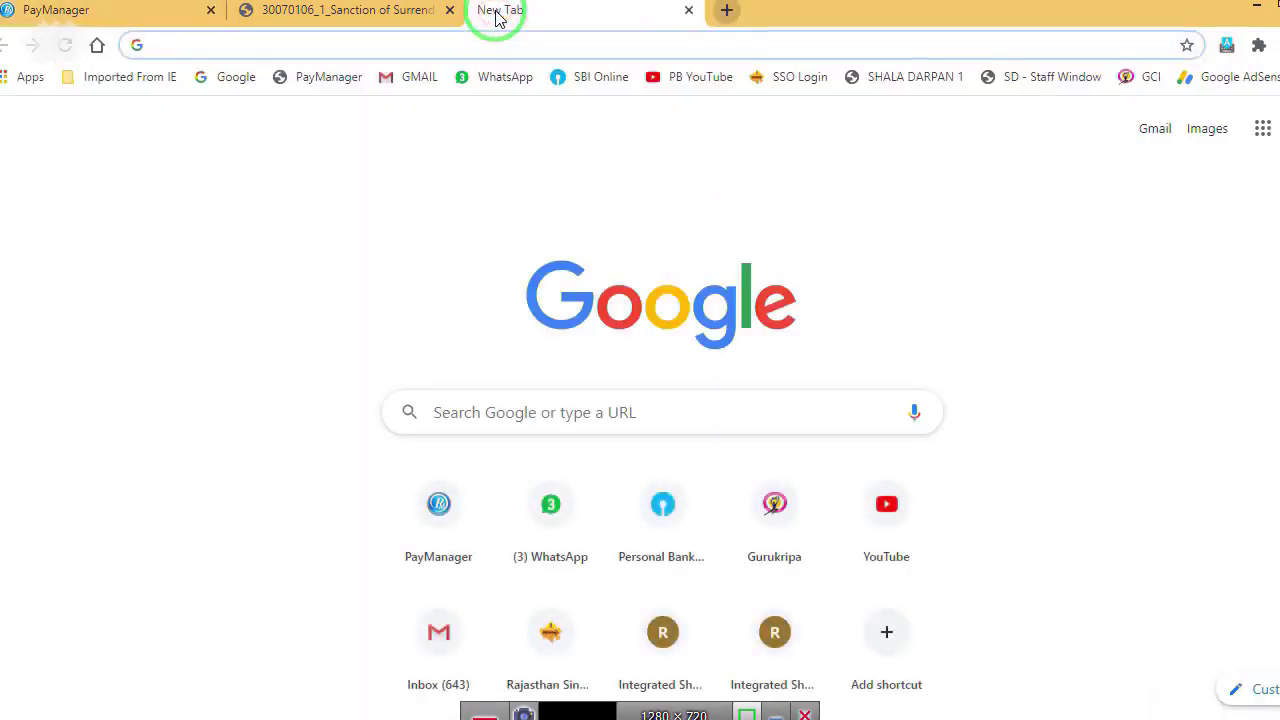
pyautogui.write('IFMS')
pyautogui.press('Delete')
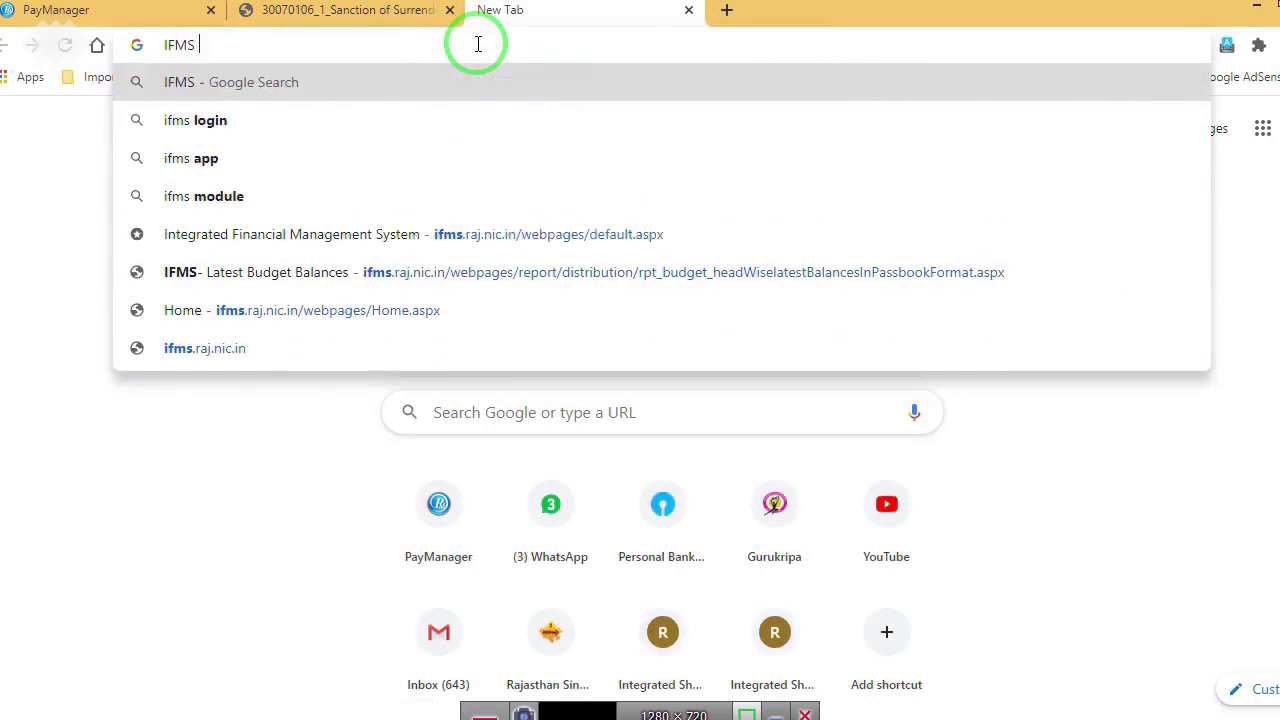
pyautogui.press('Return')
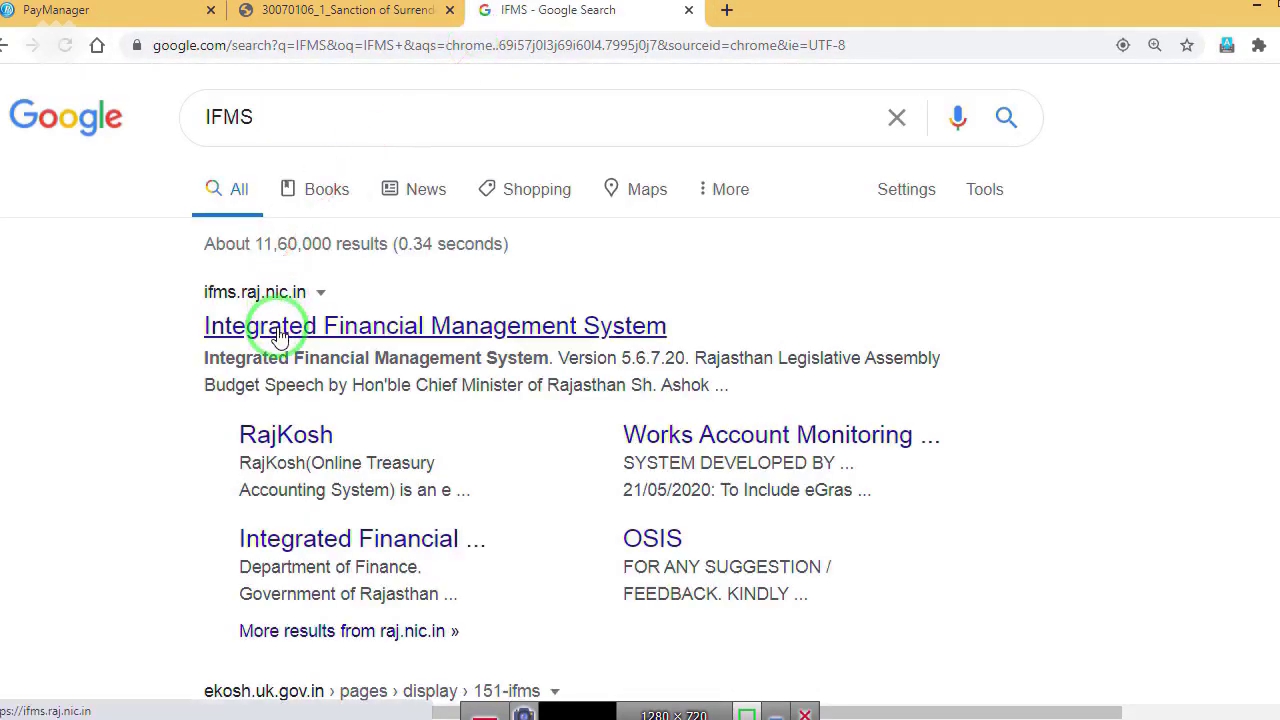
pyautogui.click(279, 337)
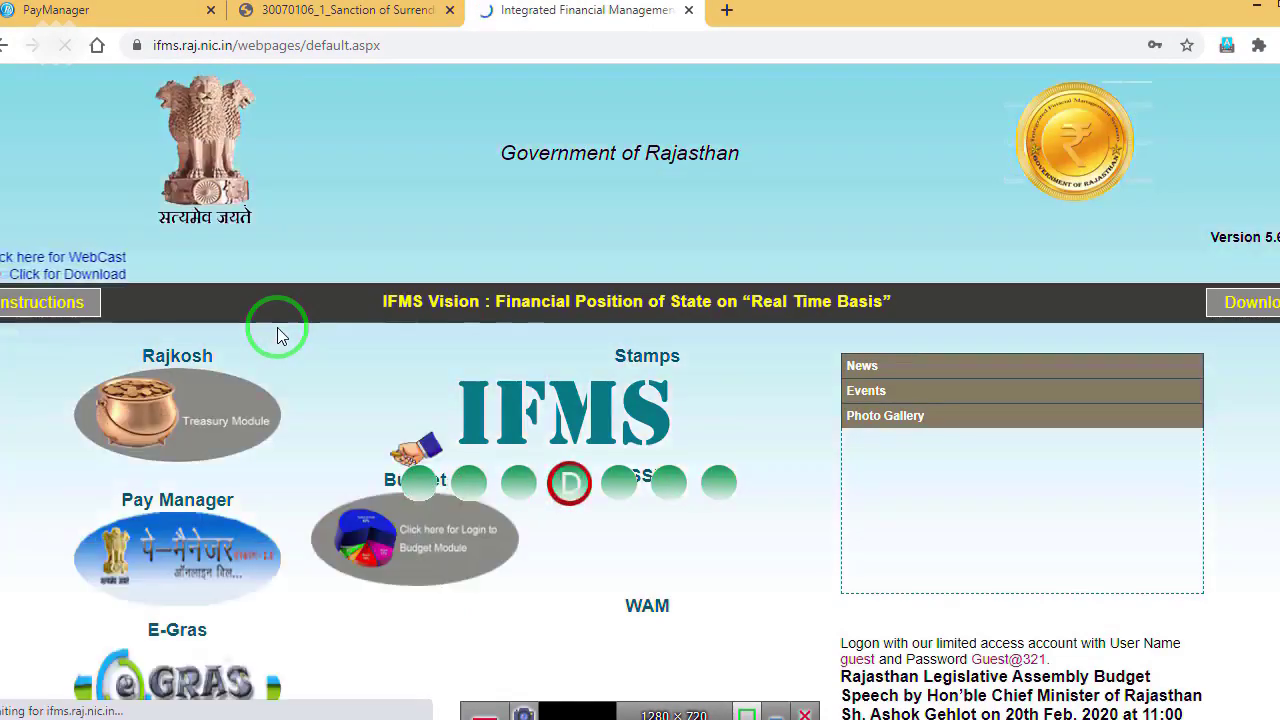
pyautogui.scroll(-1, 862, 548)
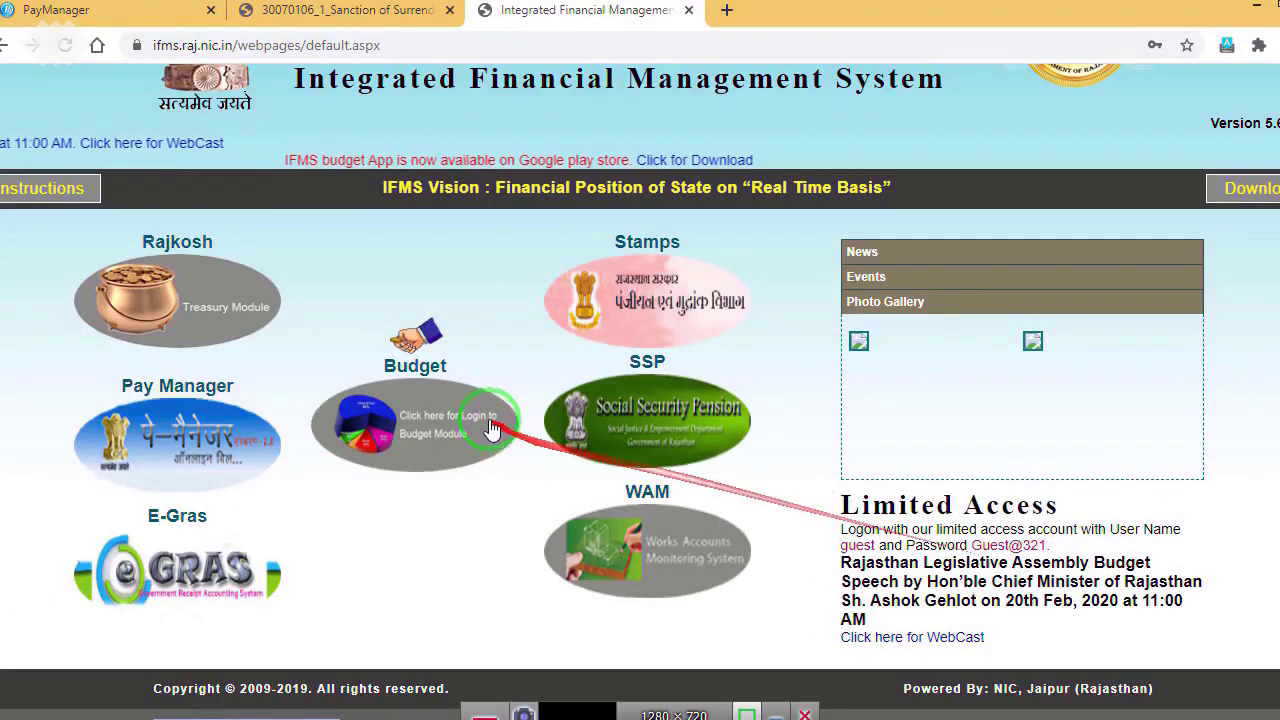
# Step: Log in to the IFMS Budget module with the saved guest login and security code; show Budget Distribution reports
pyautogui.click(490, 428)
pyautogui.click(694, 431)
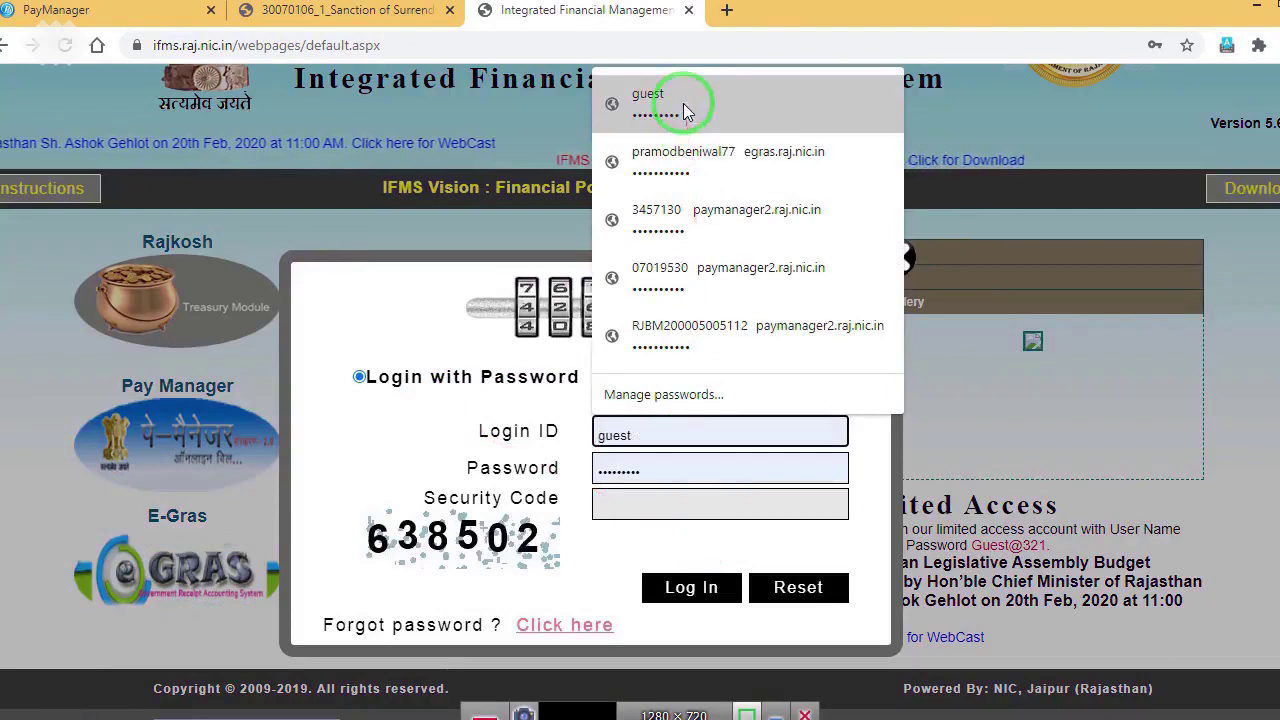
pyautogui.click(687, 112)
pyautogui.click(651, 500)
pyautogui.write('638502')
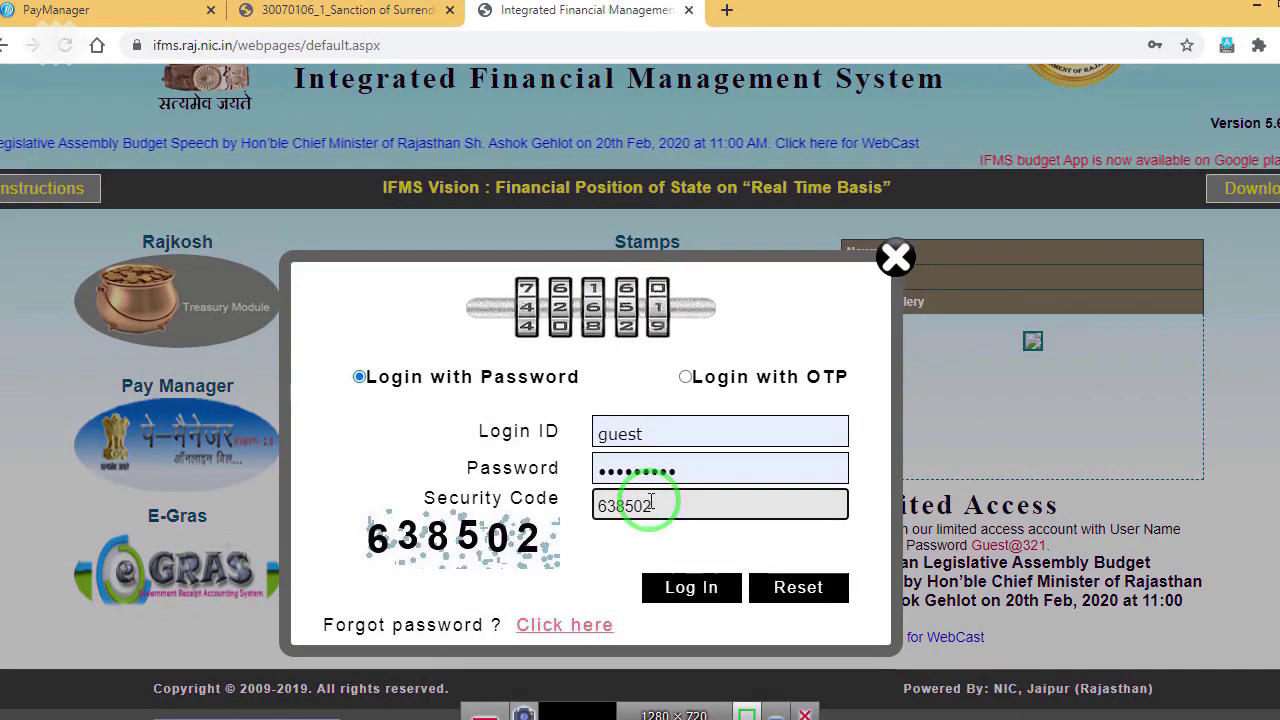
pyautogui.click(664, 590)
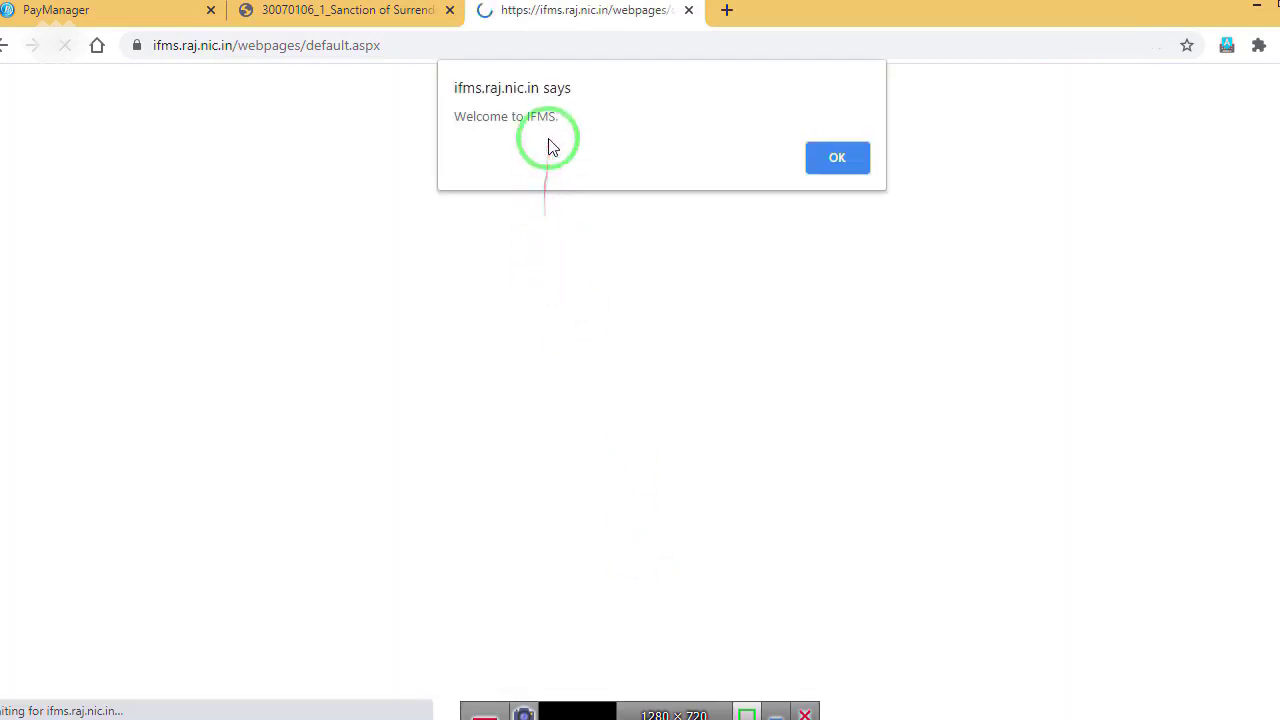
pyautogui.click(813, 160)
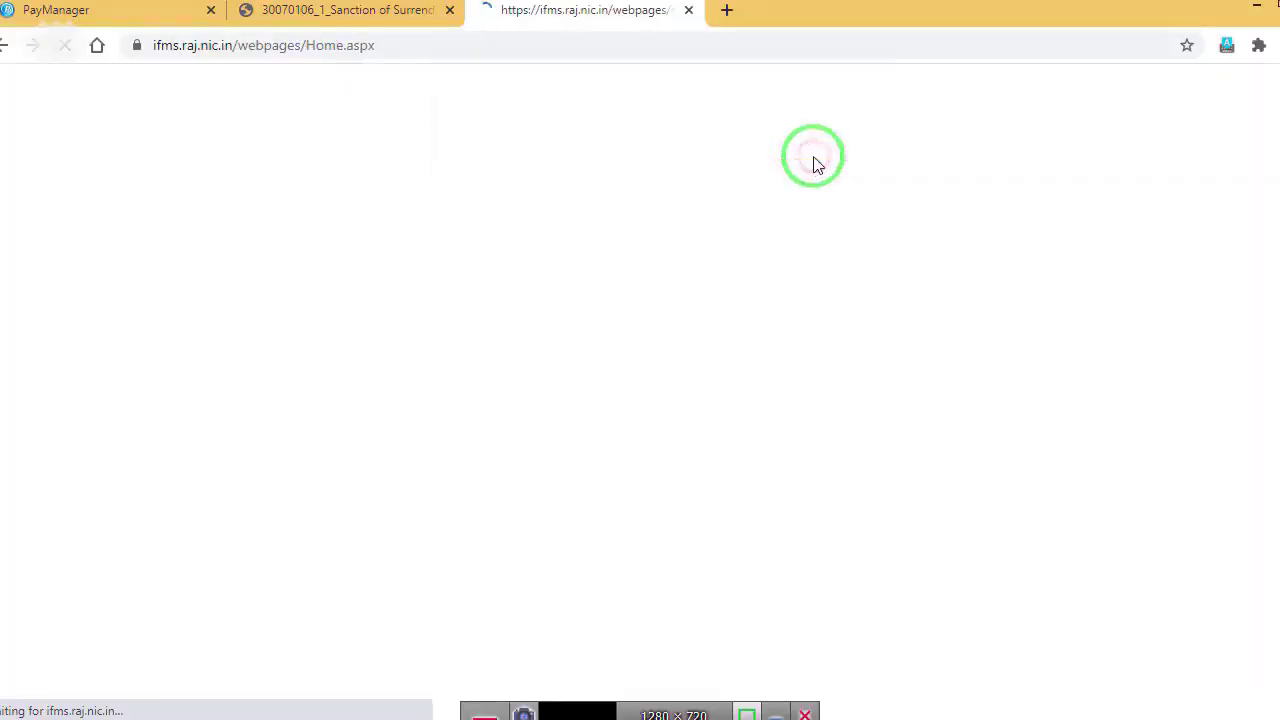
pyautogui.moveTo(30, 287)
pyautogui.moveTo(45, 330)
pyautogui.moveTo(262, 345)
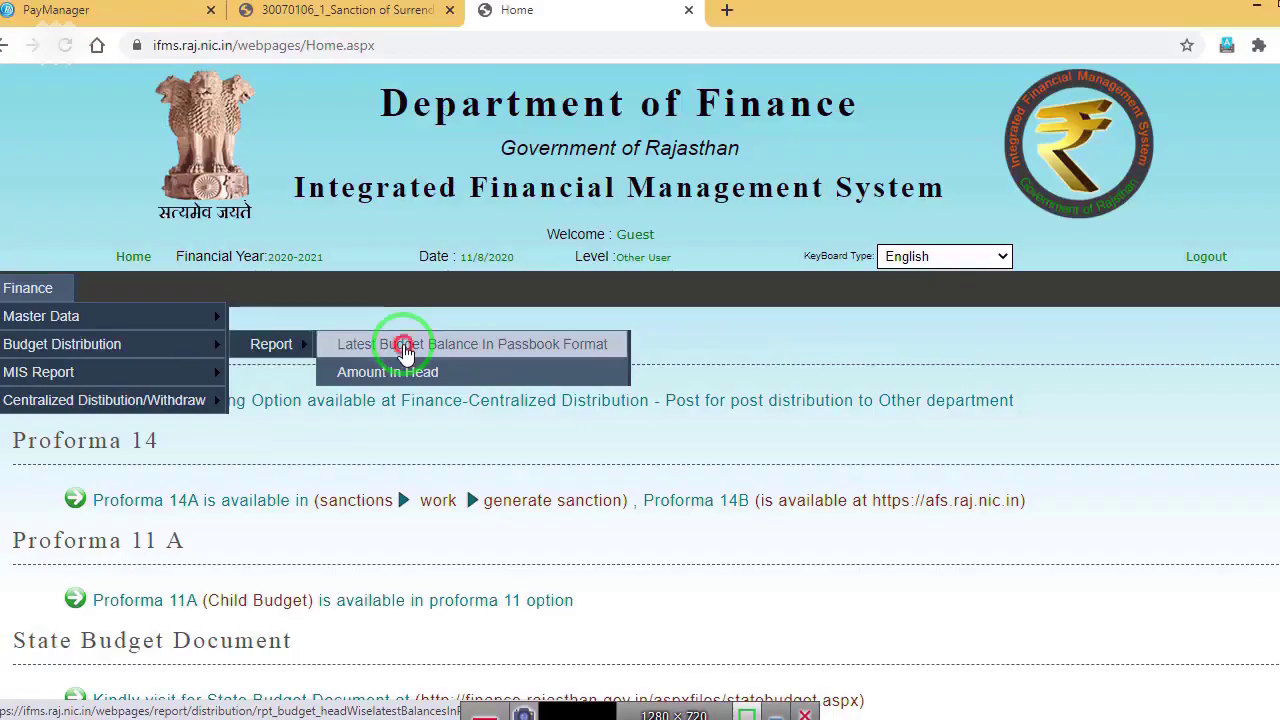
# Step: Start the Latest Budget Balance passbook report for 2020-2021 with the Office ID and Summary With Exp
pyautogui.click(405, 352)
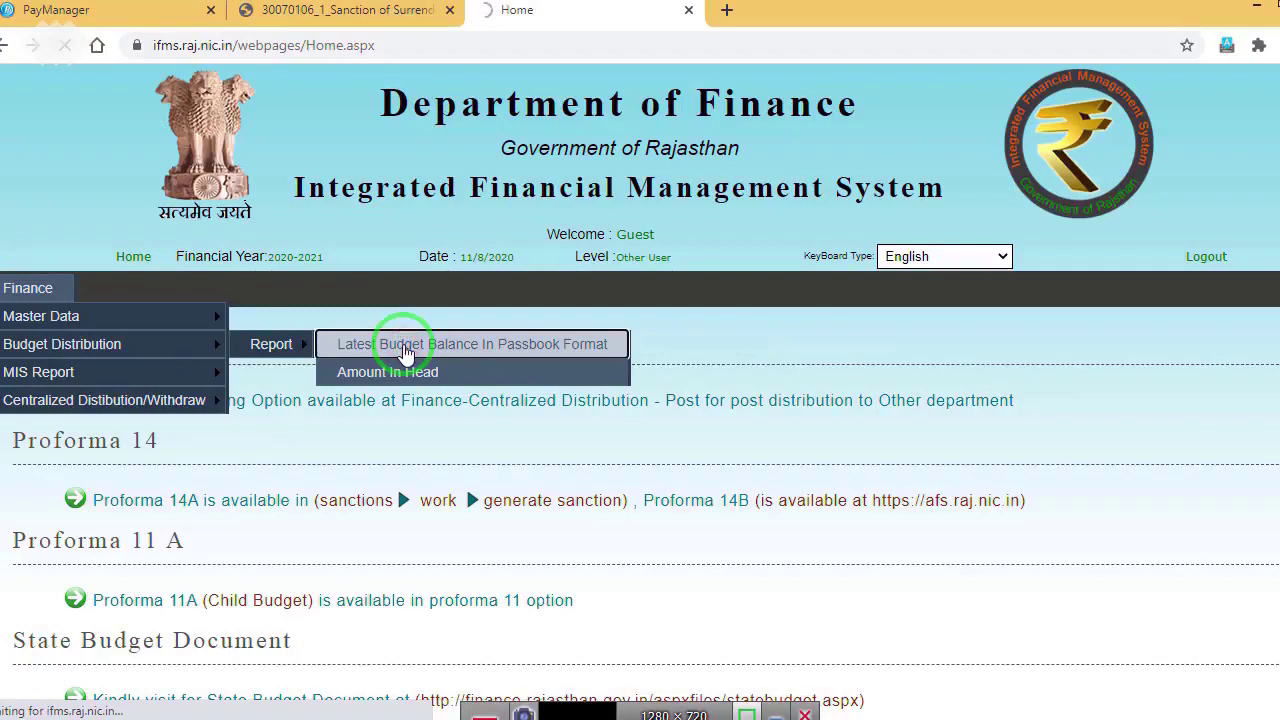
pyautogui.click(415, 372)
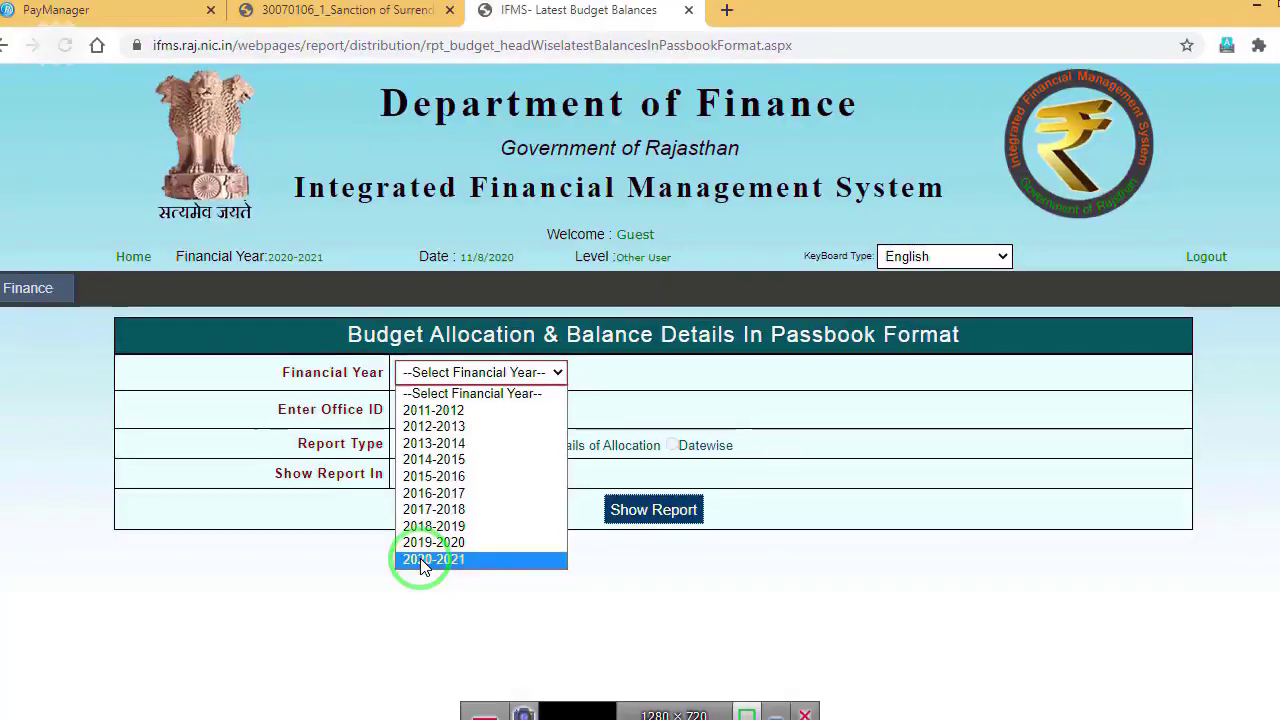
pyautogui.click(421, 561)
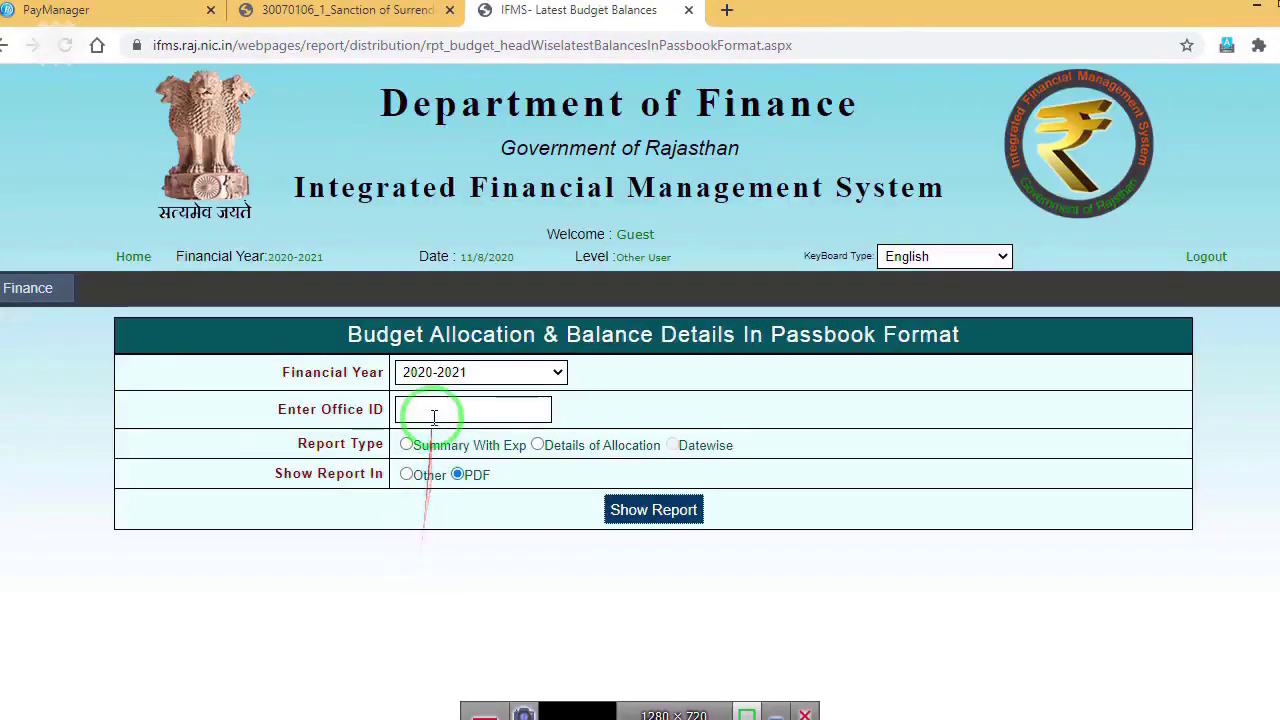
pyautogui.click(434, 416)
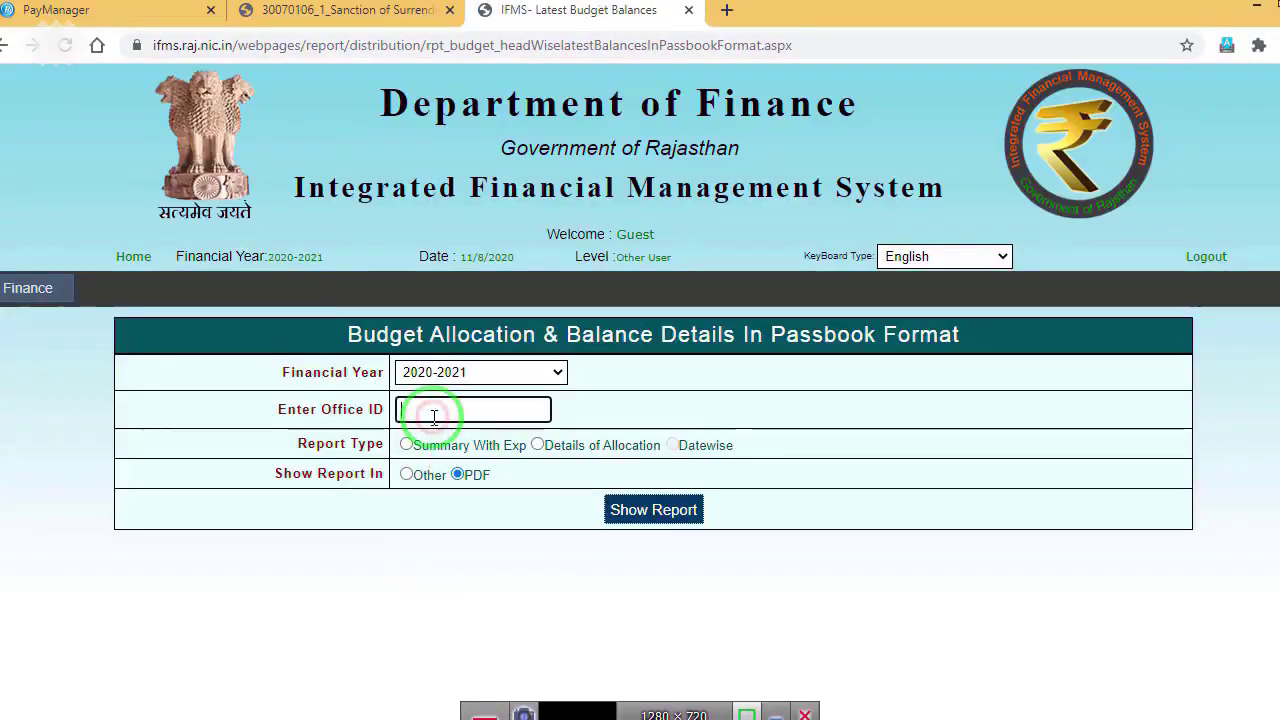
pyautogui.click(62, 10)
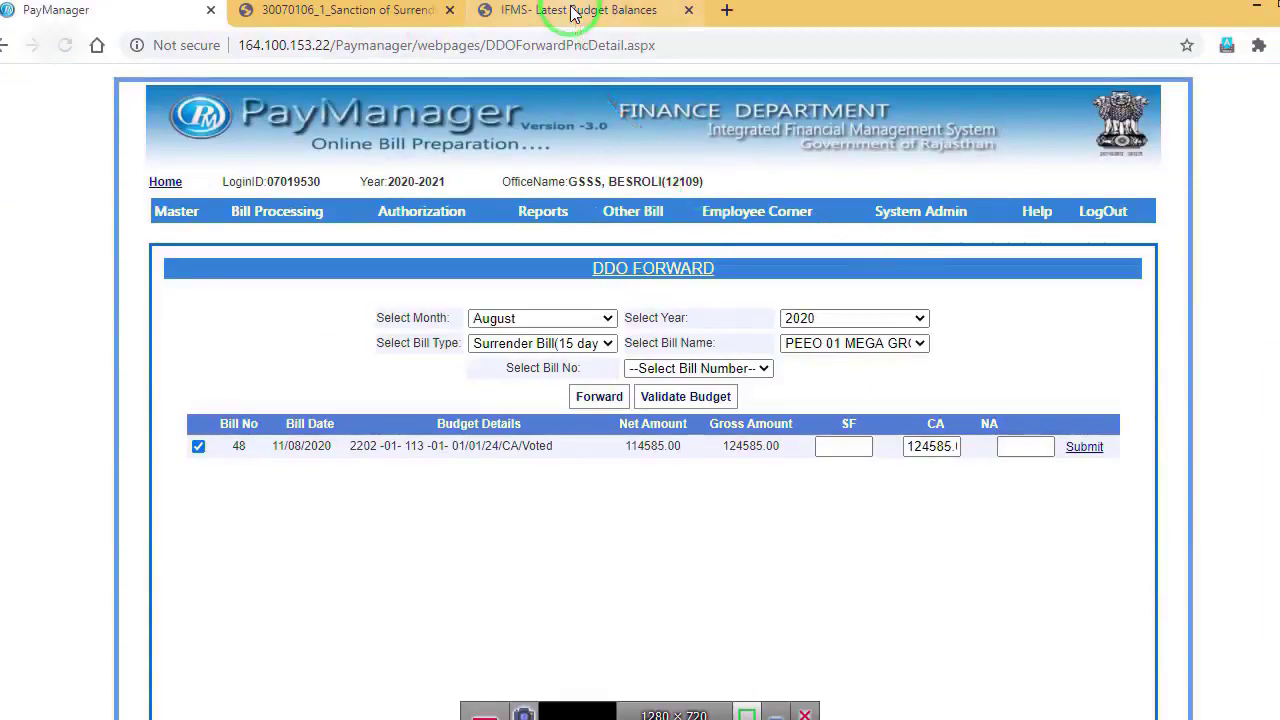
pyautogui.click(577, 10)
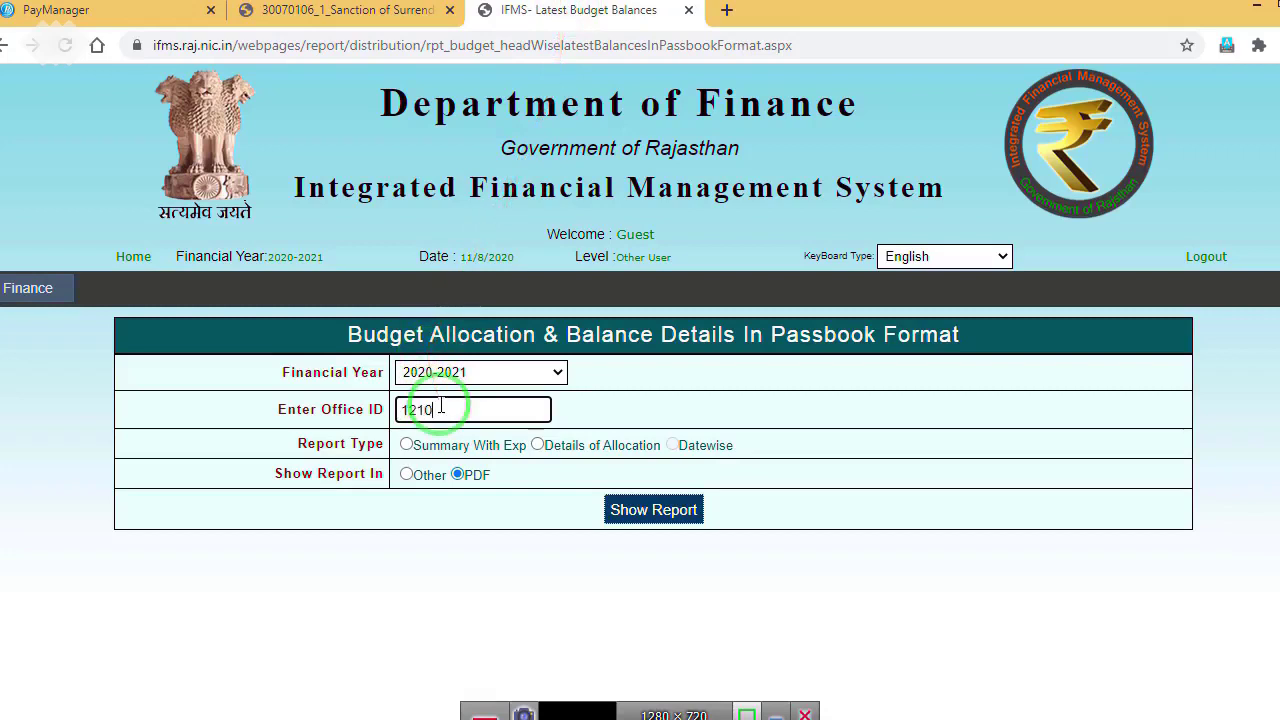
pyautogui.click(406, 444)
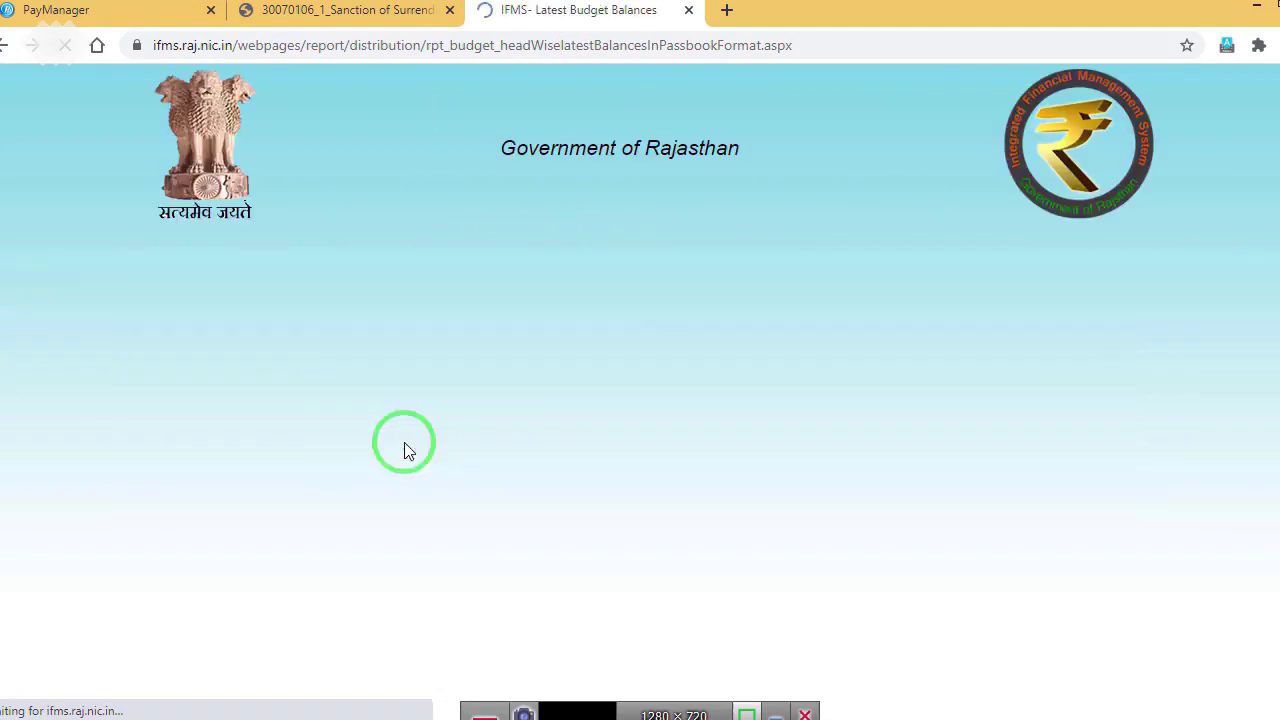
pyautogui.click(133, 15)
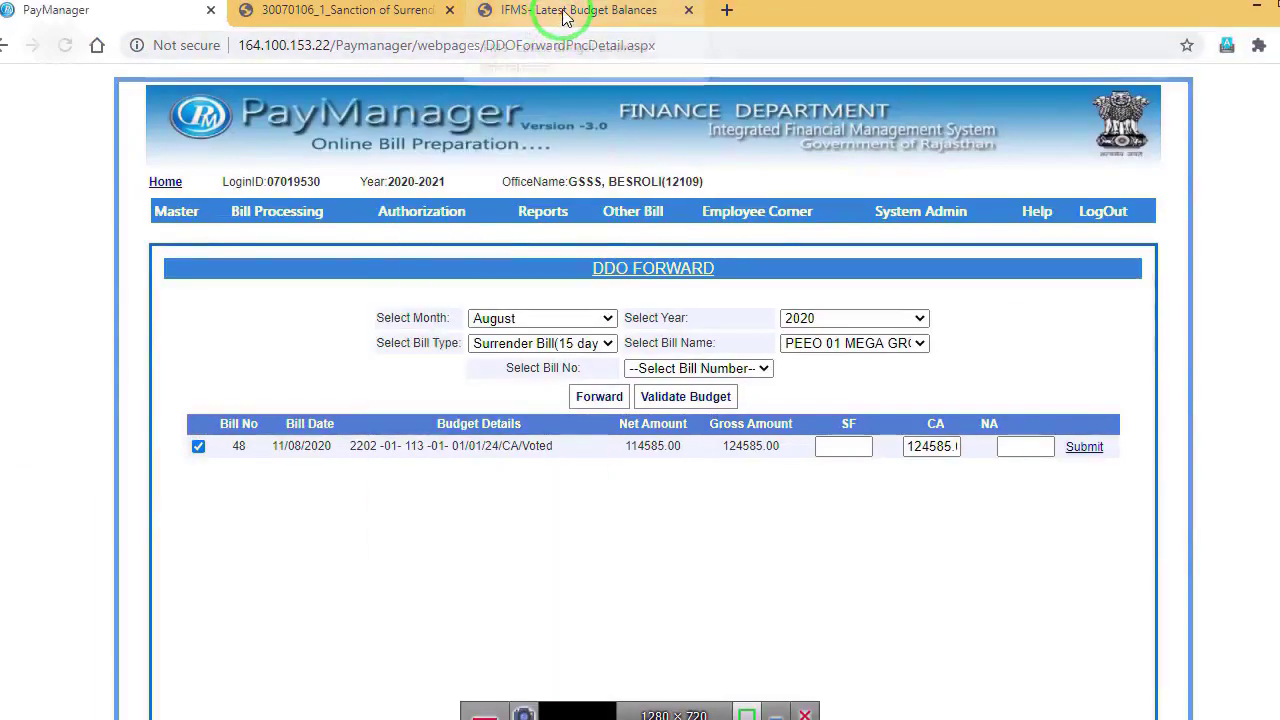
pyautogui.click(563, 12)
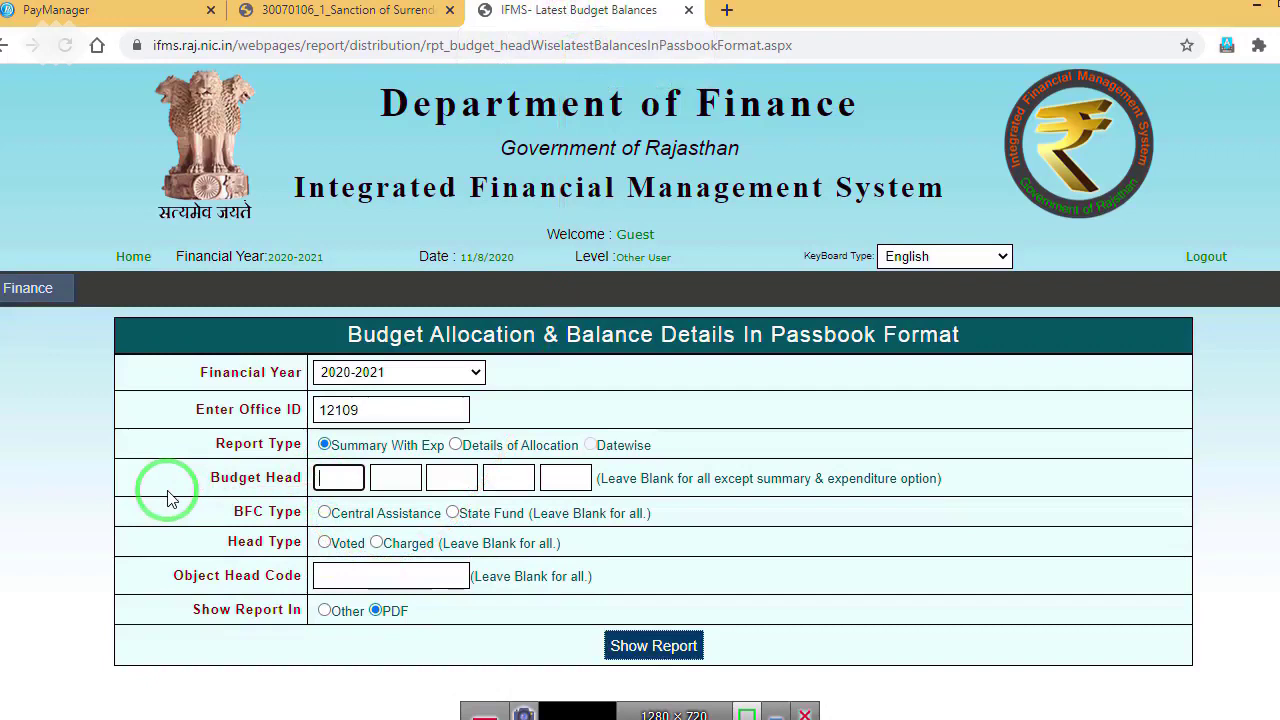
pyautogui.write('113')
pyautogui.click(495, 478)
pyautogui.write('01')
pyautogui.click(568, 478)
pyautogui.write('01')
pyautogui.click(655, 648)
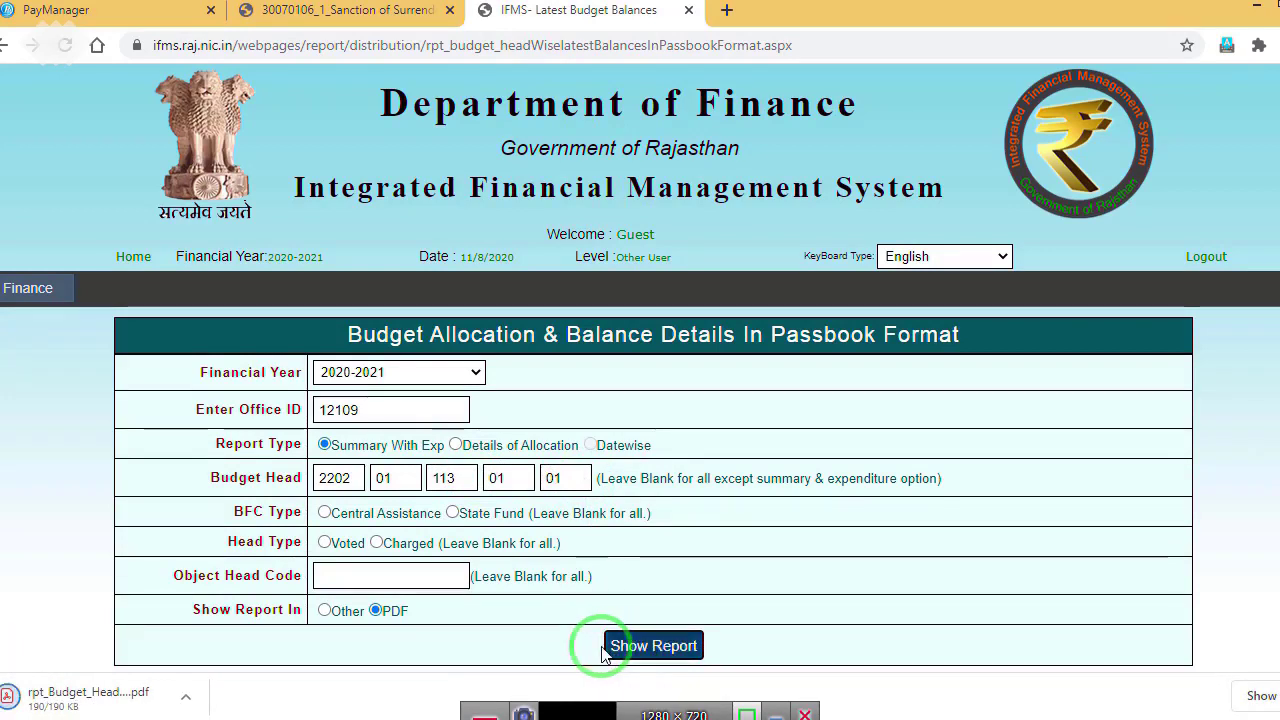
pyautogui.click(124, 710)
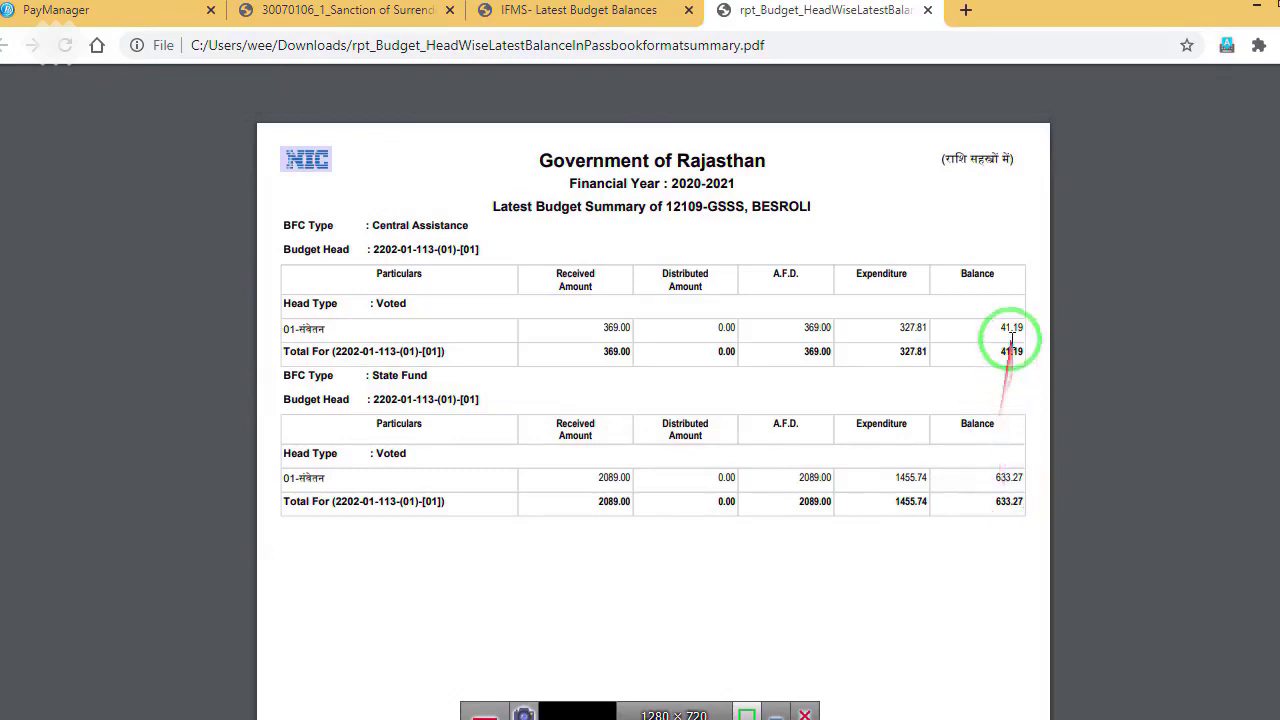
# Step: After checking the PDF balances, return to PayManager to split bill 48 into SF 100000 and CA 24585
pyautogui.click(97, 18)
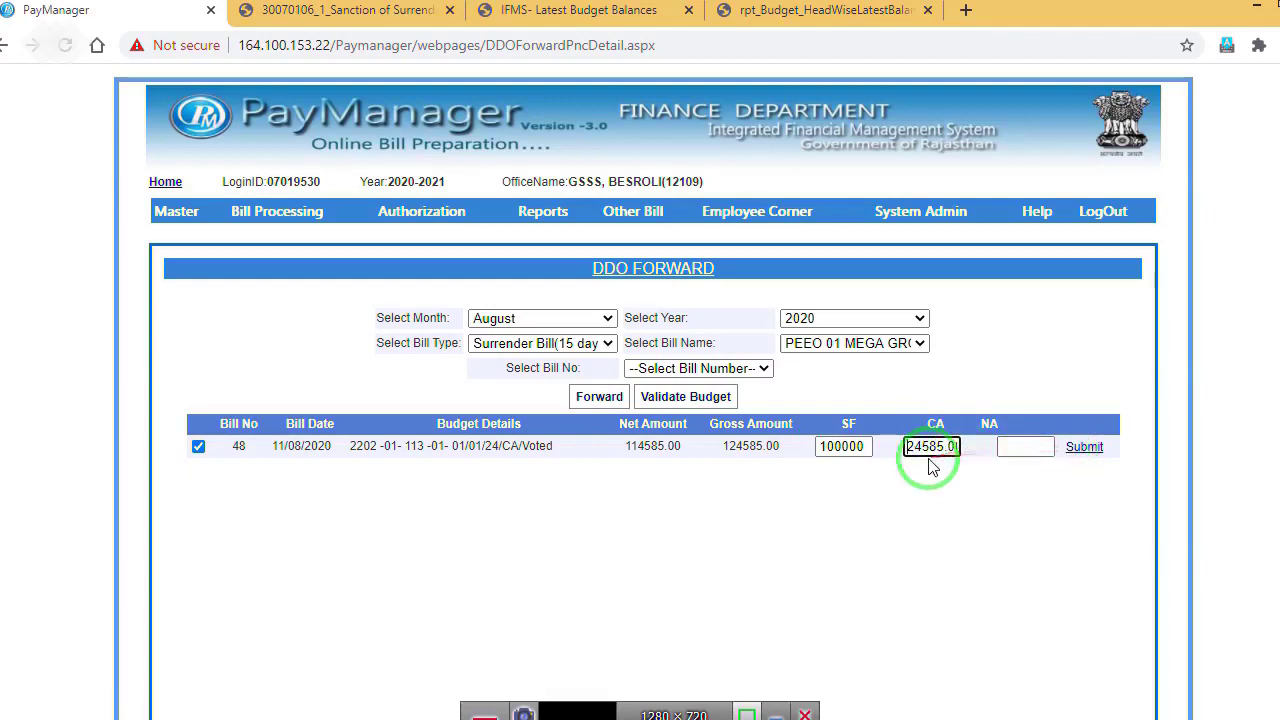
# Step: Save bill 48's SF 100000 / CA 24585 split, validate its budget and forward it successfully
pyautogui.click(1077, 450)
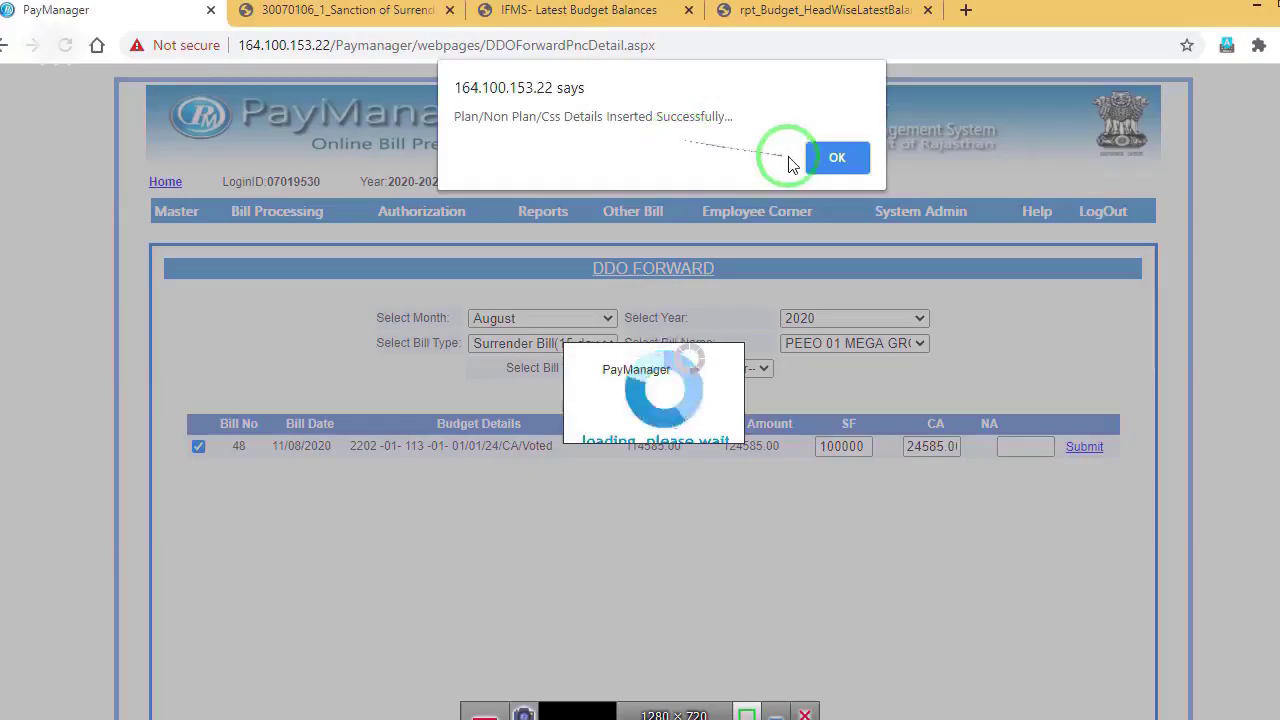
pyautogui.click(818, 158)
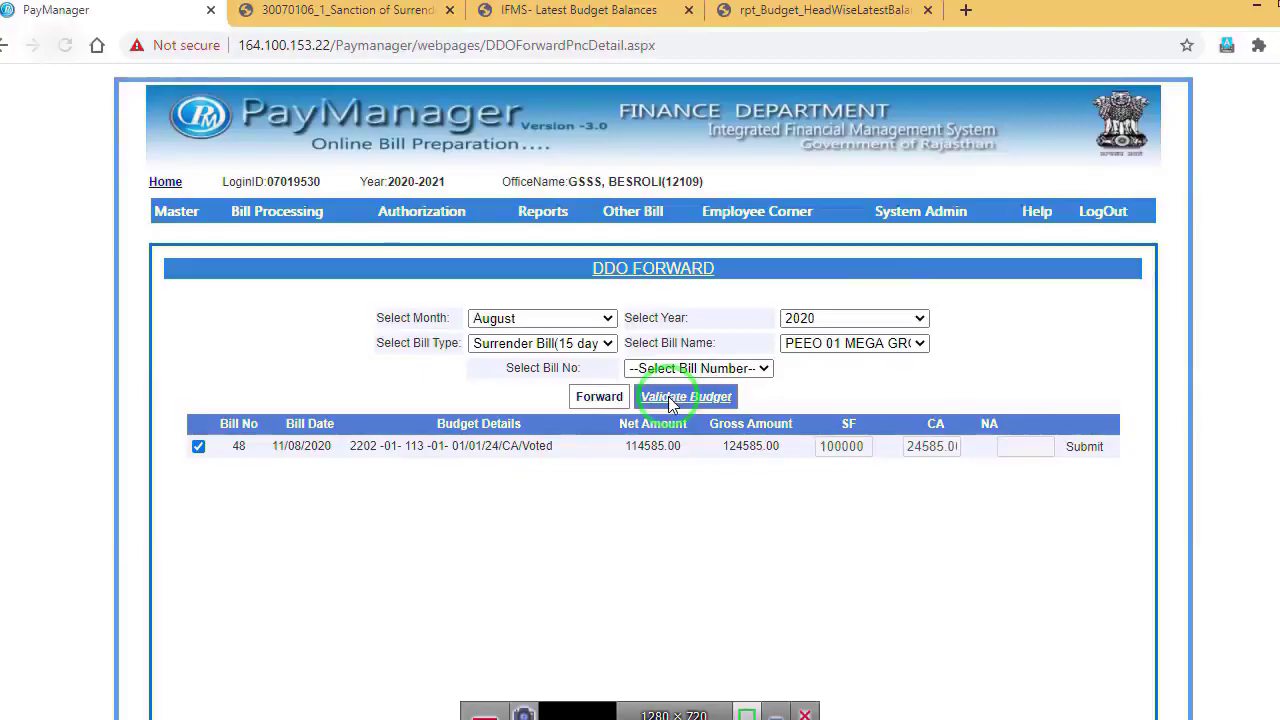
pyautogui.click(670, 399)
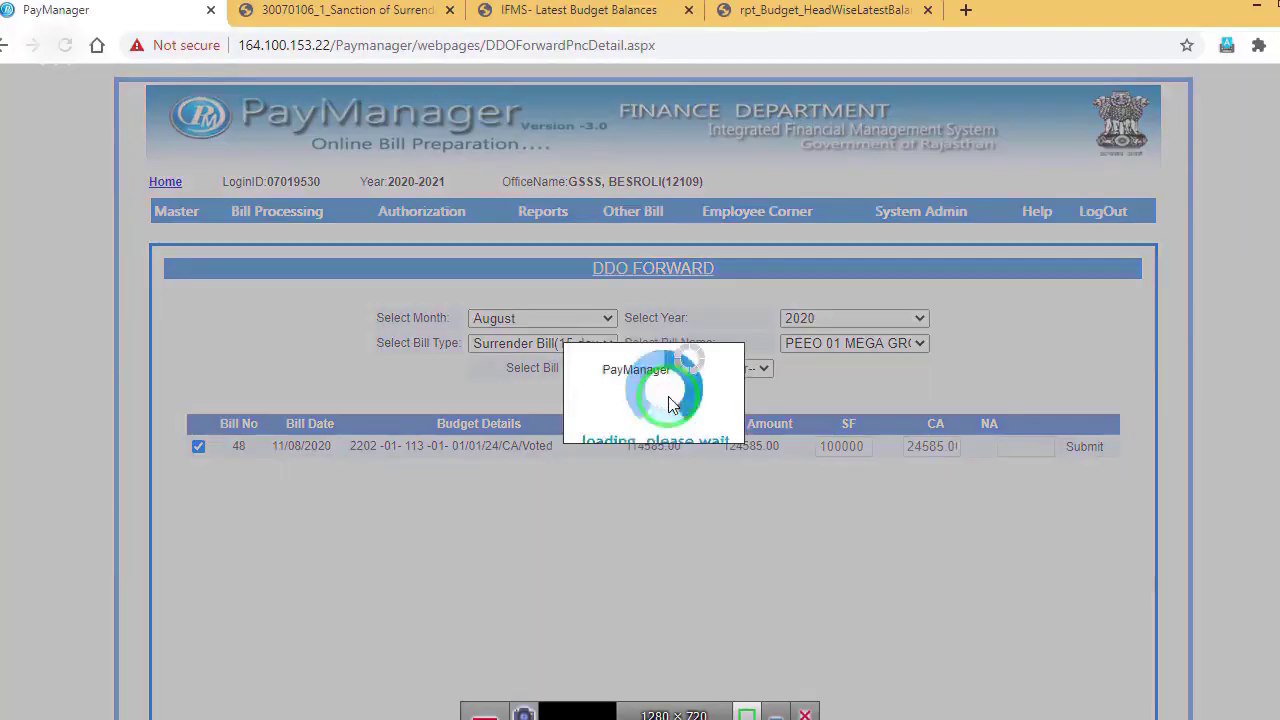
pyautogui.click(828, 158)
pyautogui.click(600, 396)
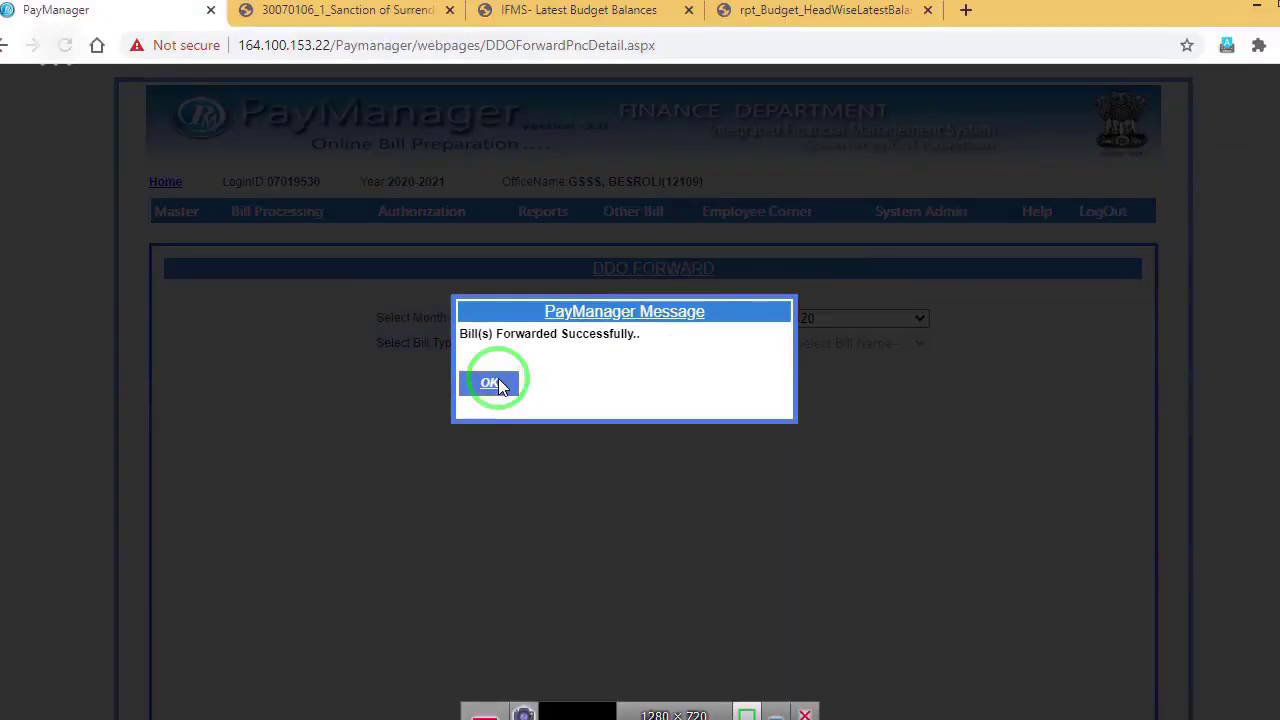
pyautogui.click(498, 380)
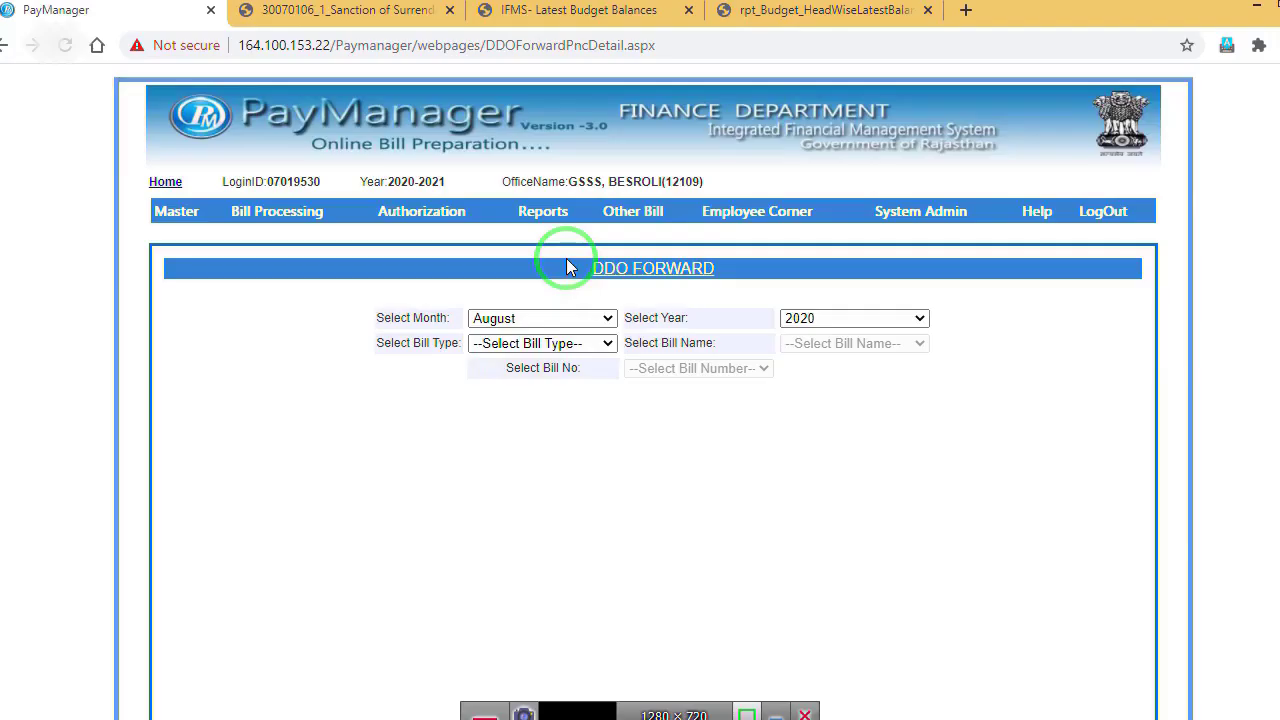
pyautogui.click(543, 211)
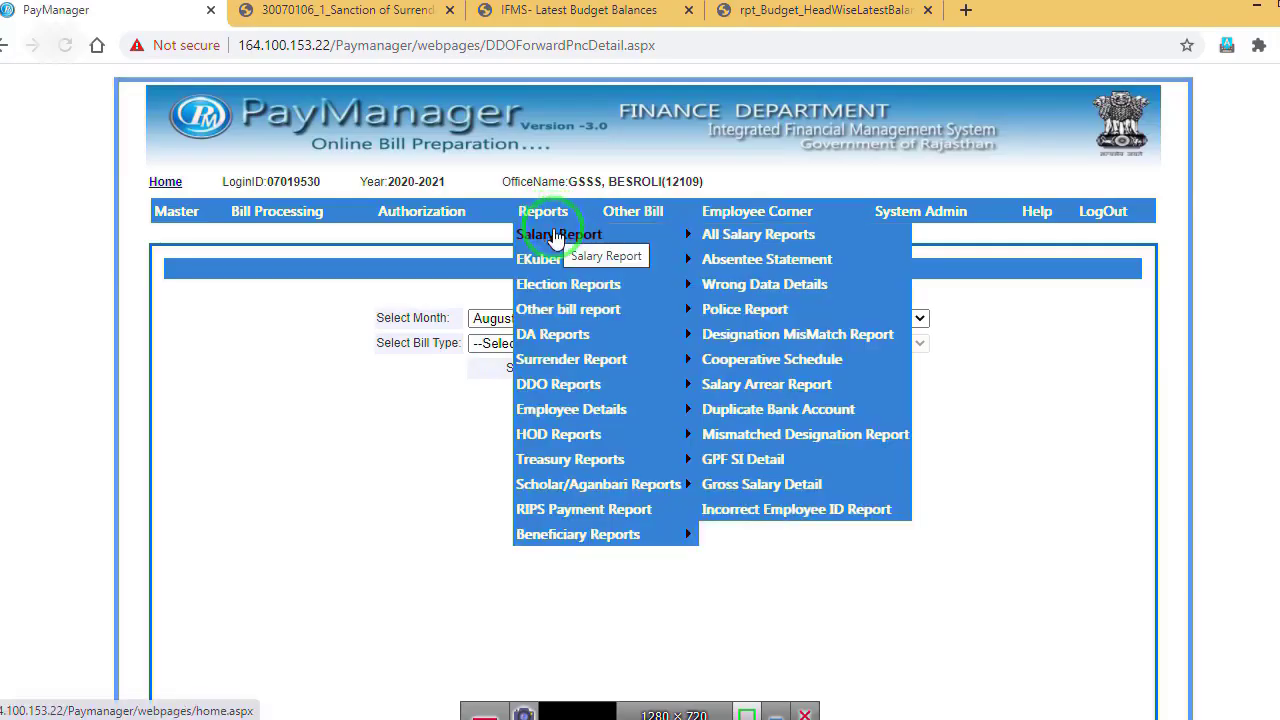
# Step: Request the Surrender(15 days) Inner report for PEEO 01 MEGA GROUP bill 48 dated 11/08/2020
pyautogui.moveTo(558, 360)
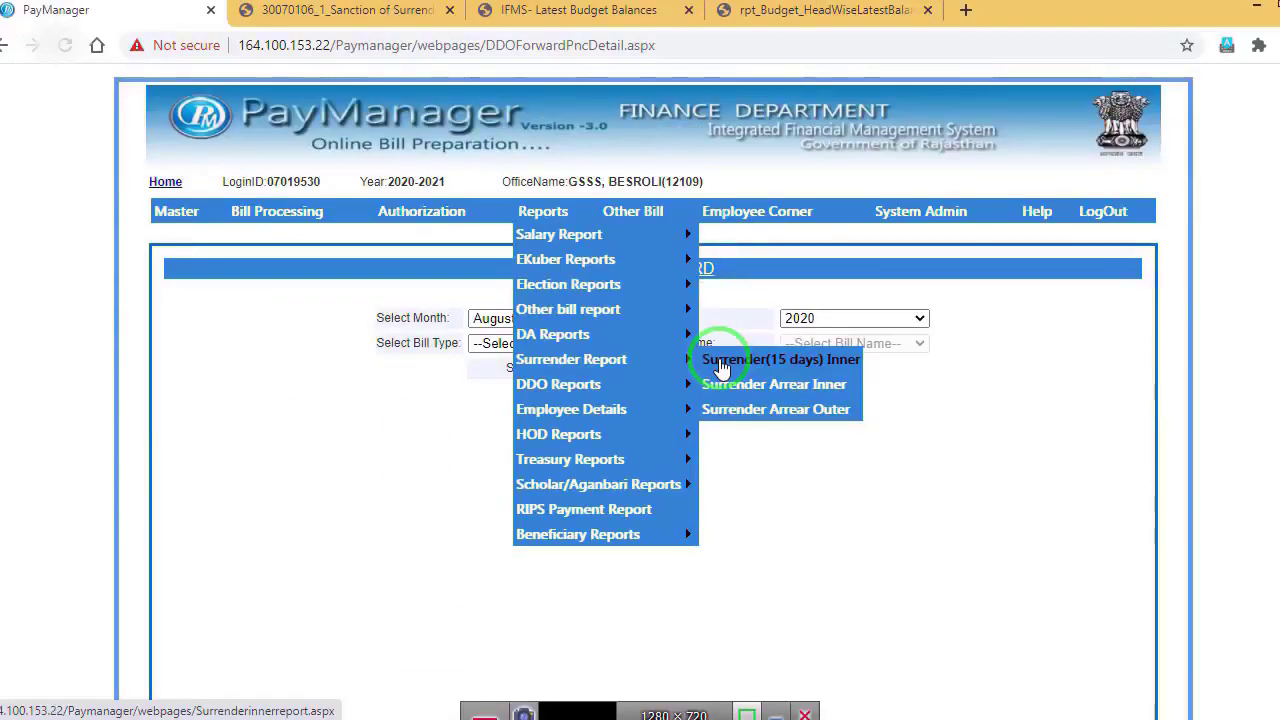
pyautogui.click(722, 362)
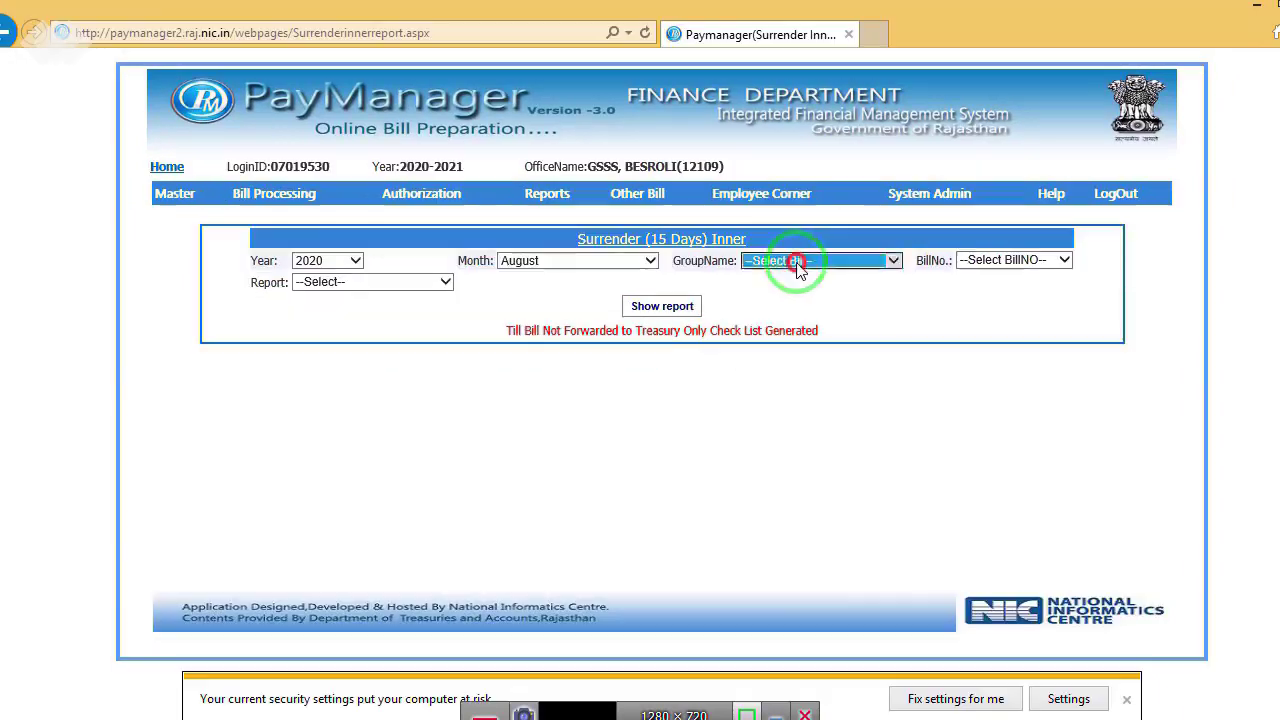
pyautogui.click(803, 263)
pyautogui.click(808, 277)
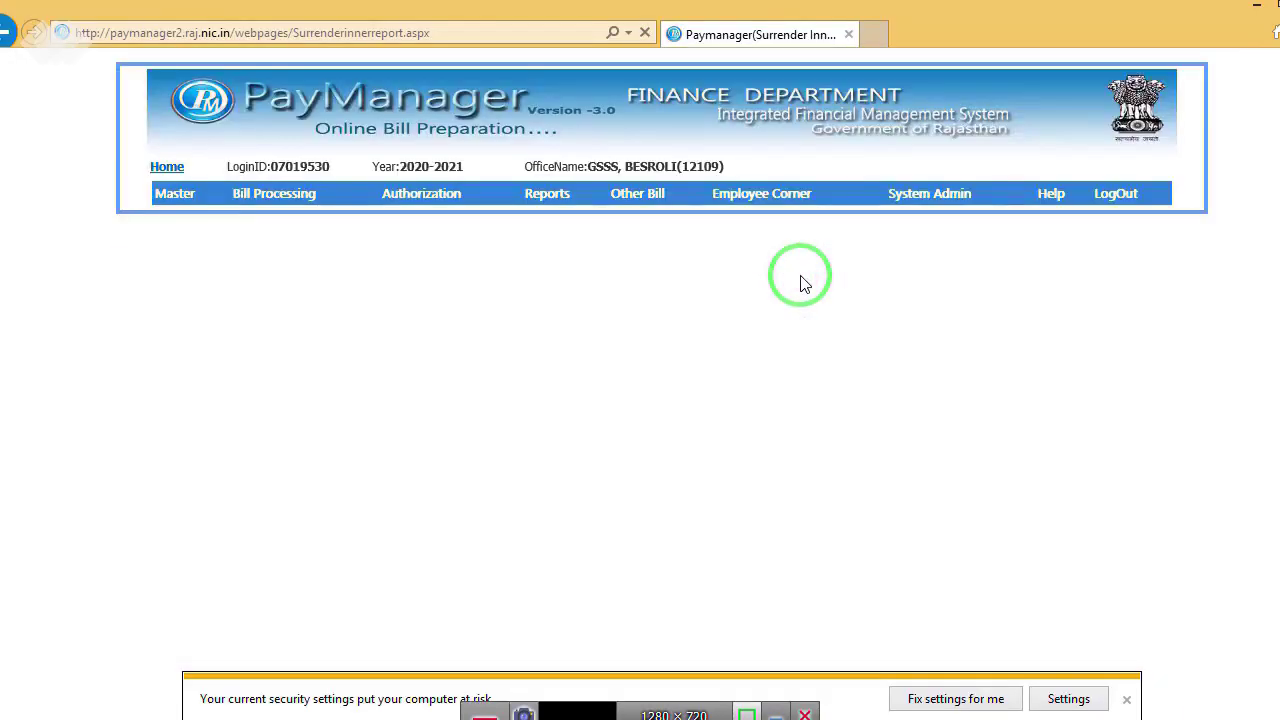
pyautogui.click(1010, 260)
pyautogui.click(1003, 281)
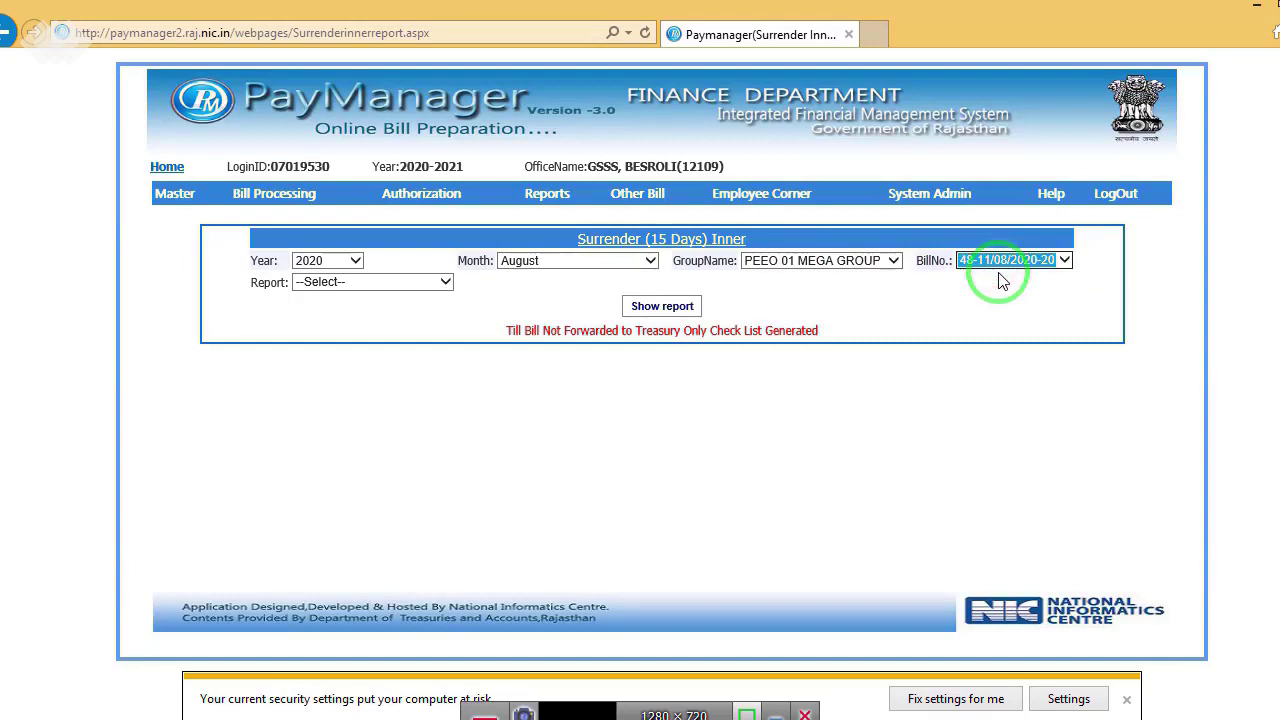
pyautogui.click(357, 283)
pyautogui.click(346, 301)
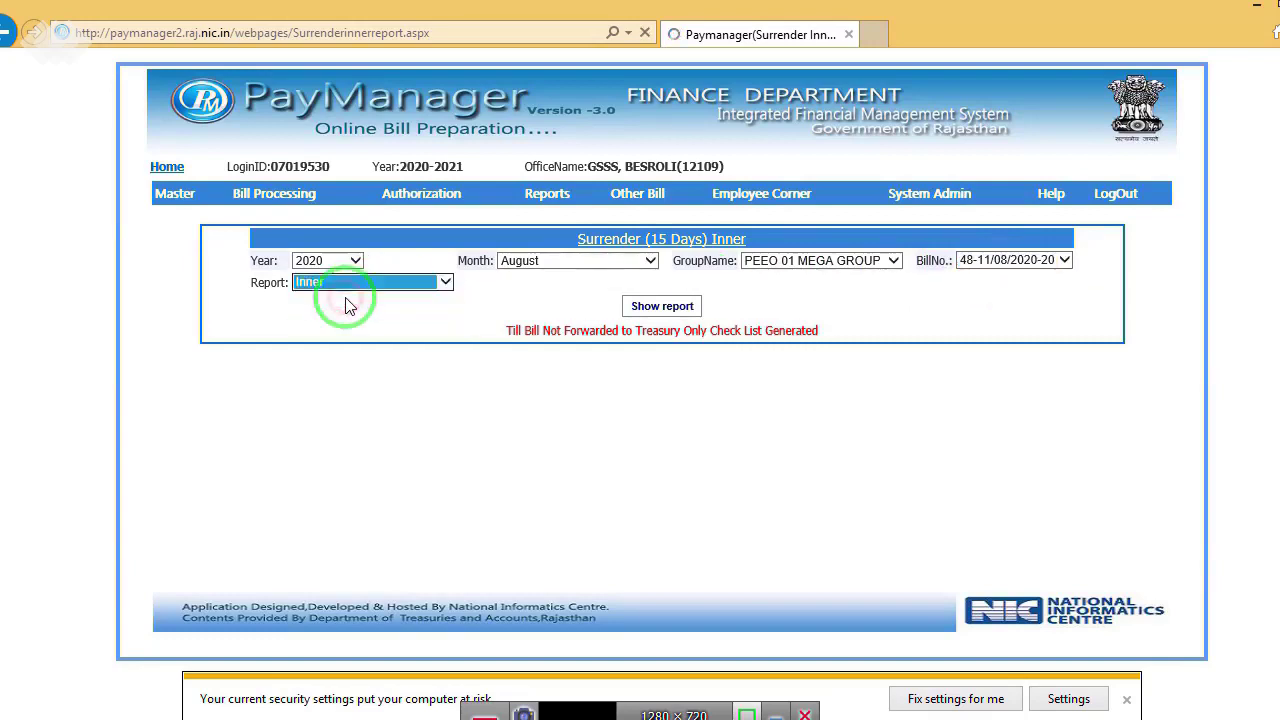
pyautogui.click(660, 306)
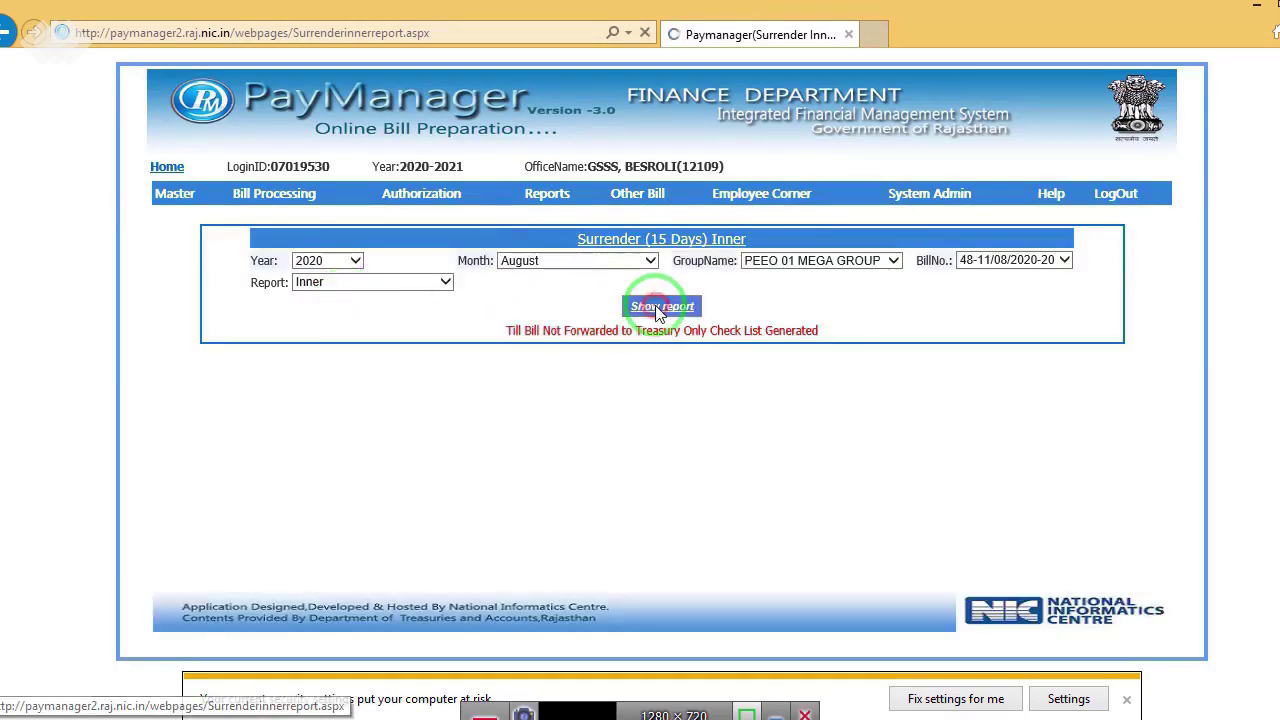
# Step: Review the Inner report PDF, then generate and open the Outer report for bill 48
pyautogui.click(906, 699)
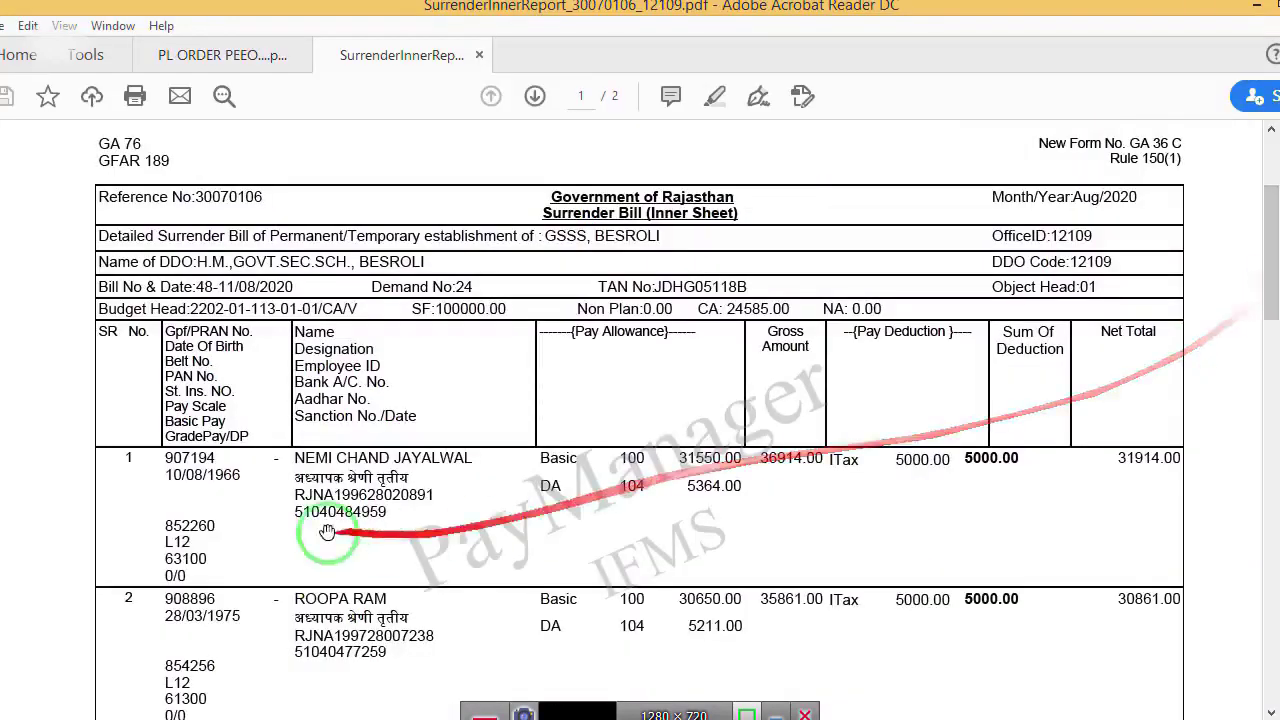
pyautogui.moveTo(1266, 300); pyautogui.dragTo(1266, 350)
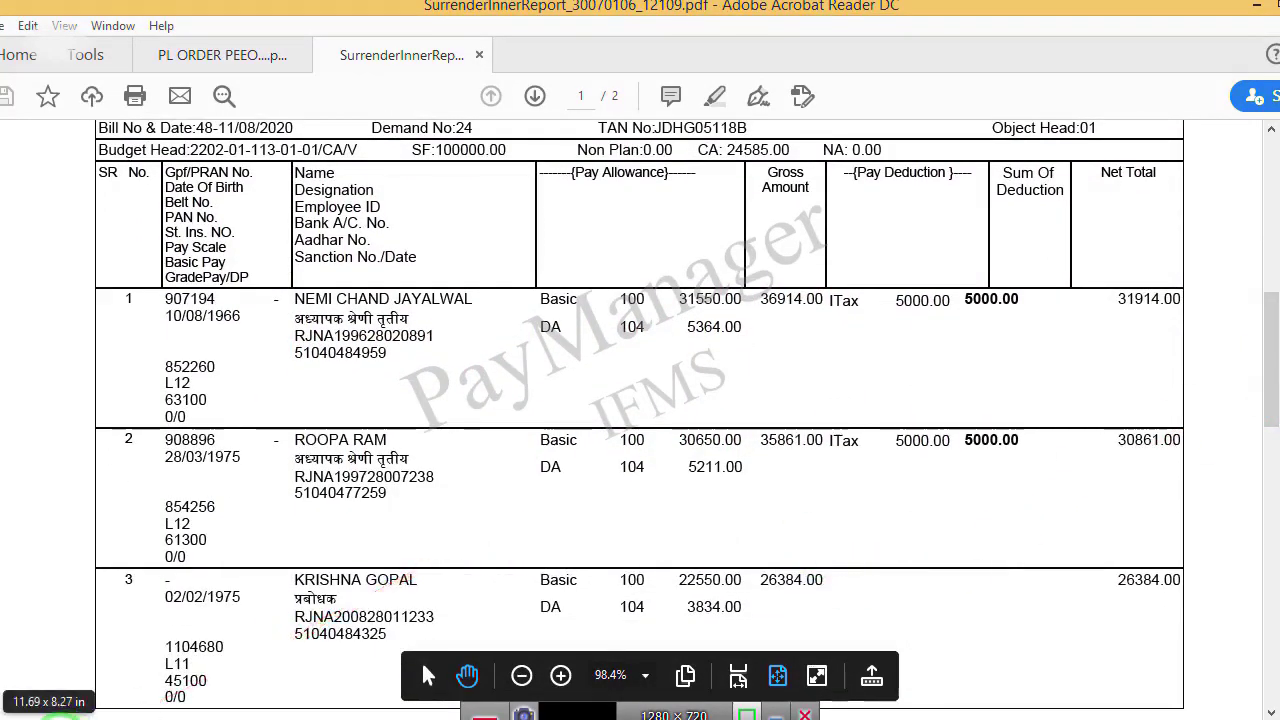
pyautogui.click(55, 708)
pyautogui.click(390, 283)
pyautogui.click(449, 297)
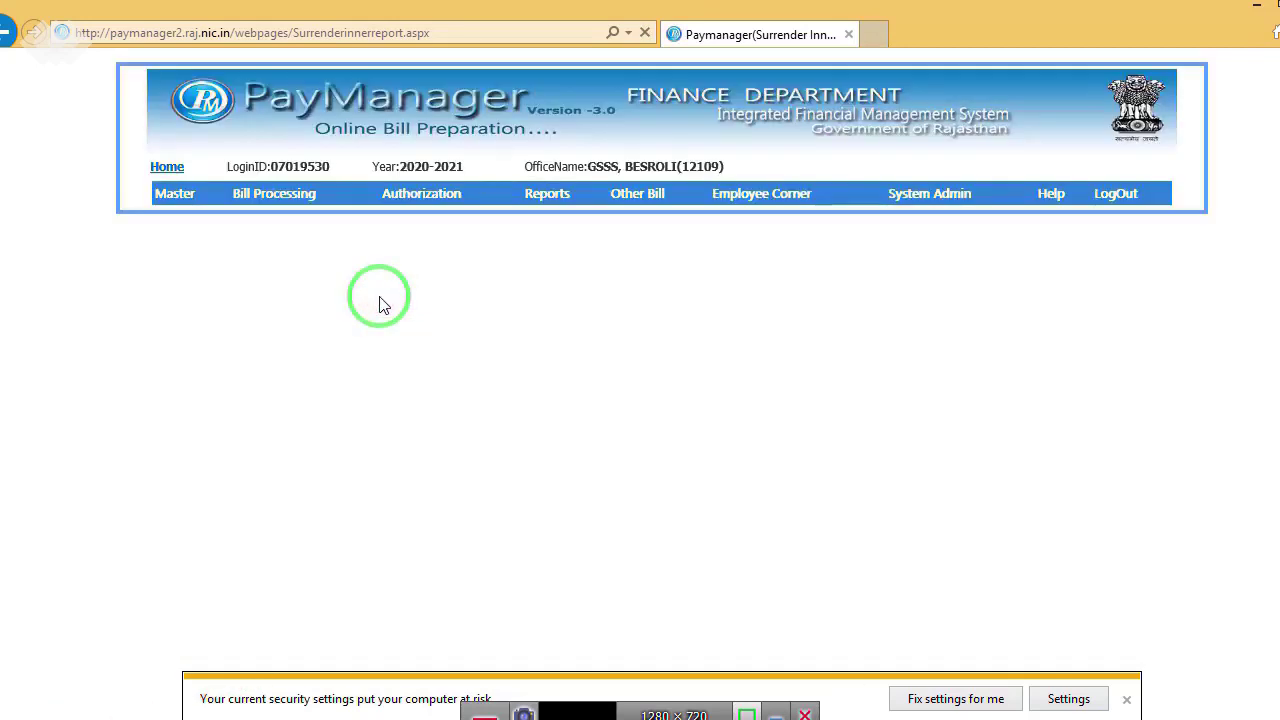
pyautogui.click(660, 306)
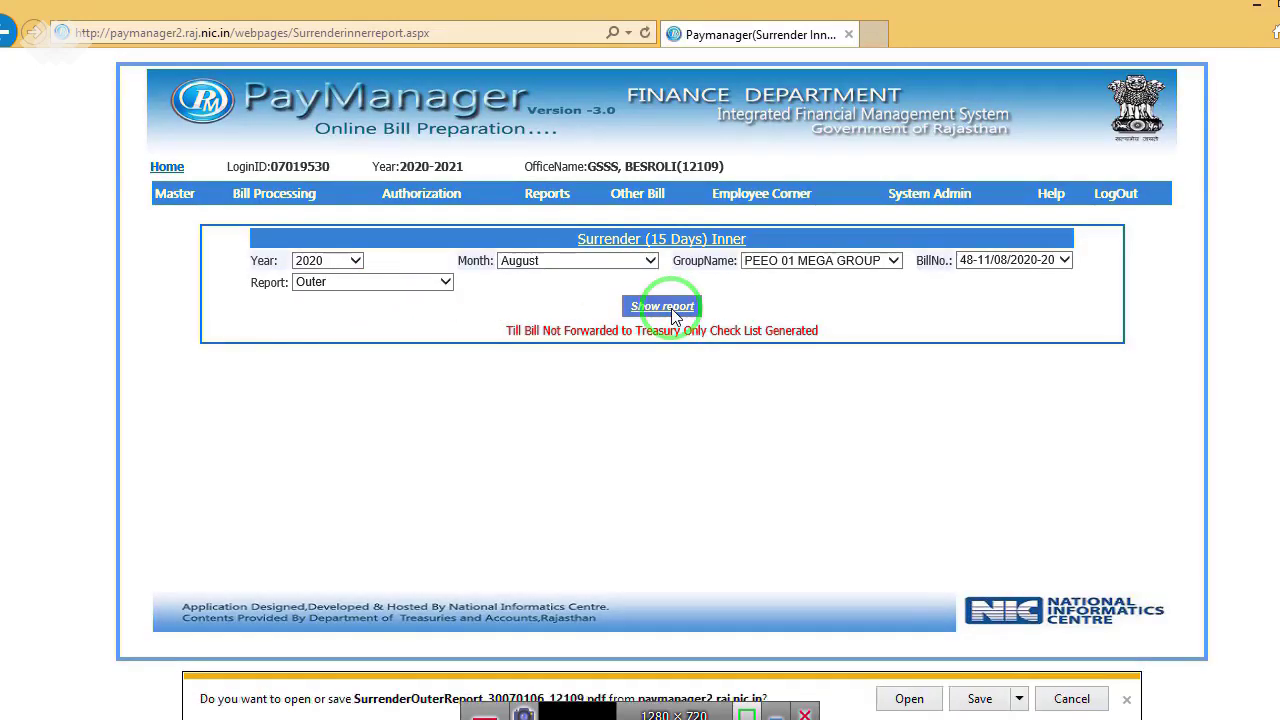
pyautogui.click(903, 695)
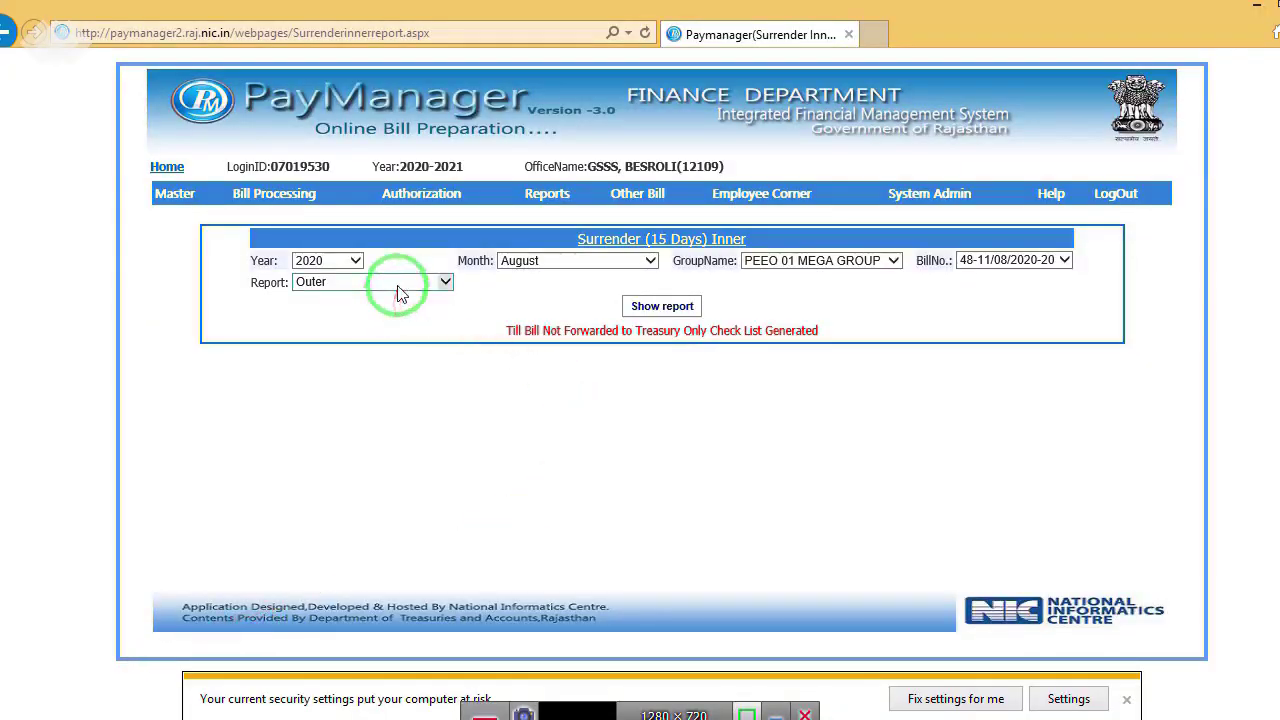
# Step: Generate the Schedule report for bill 48 and check its two ITax deductions totalling 10000.00
pyautogui.click(400, 283)
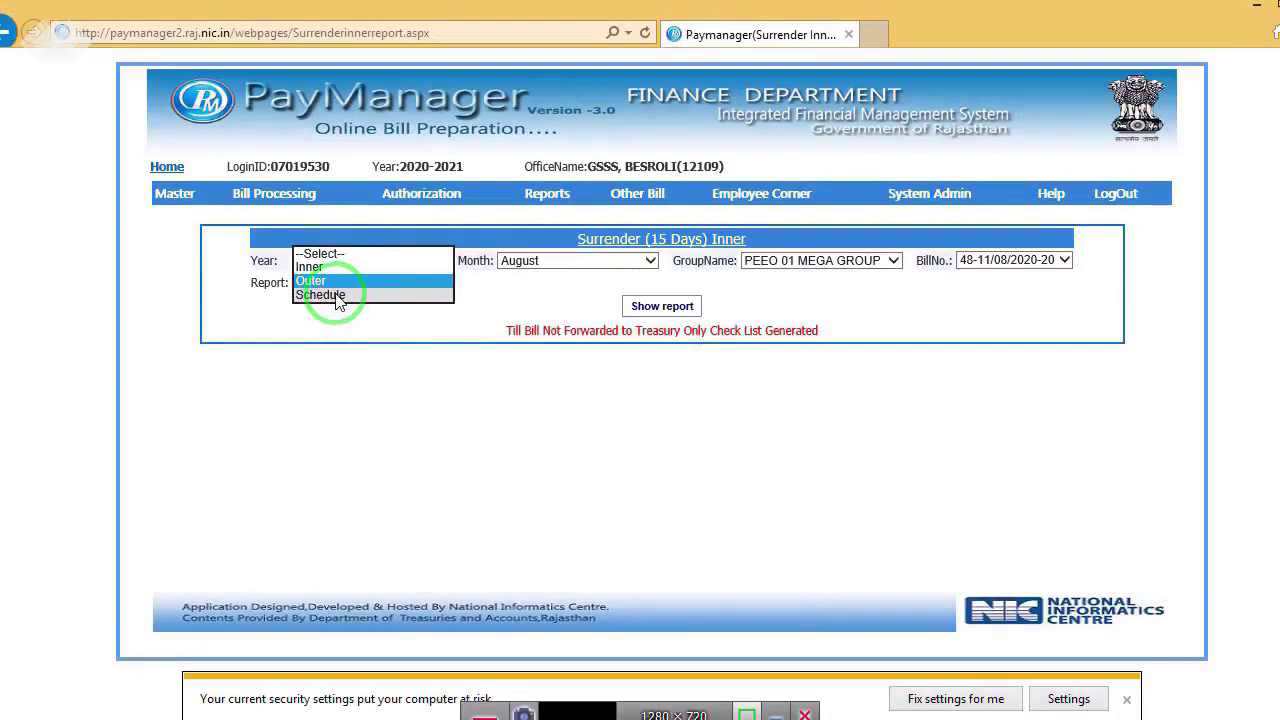
pyautogui.click(337, 296)
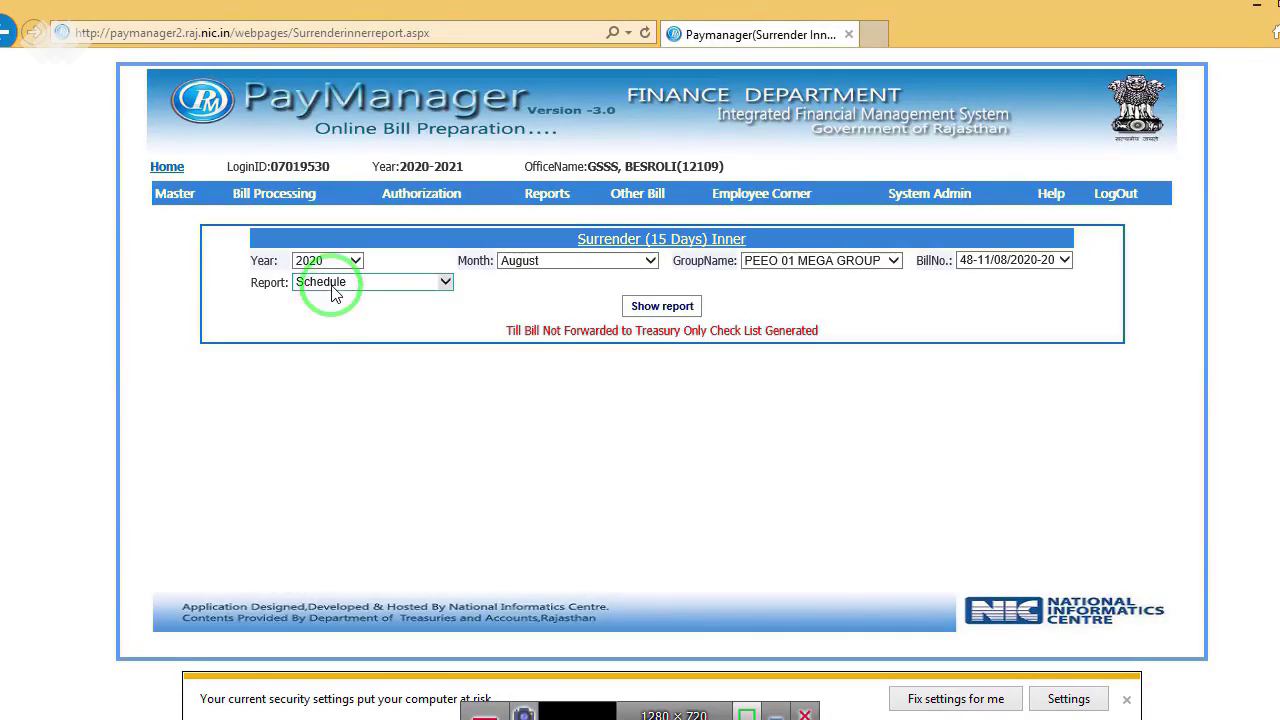
pyautogui.click(664, 307)
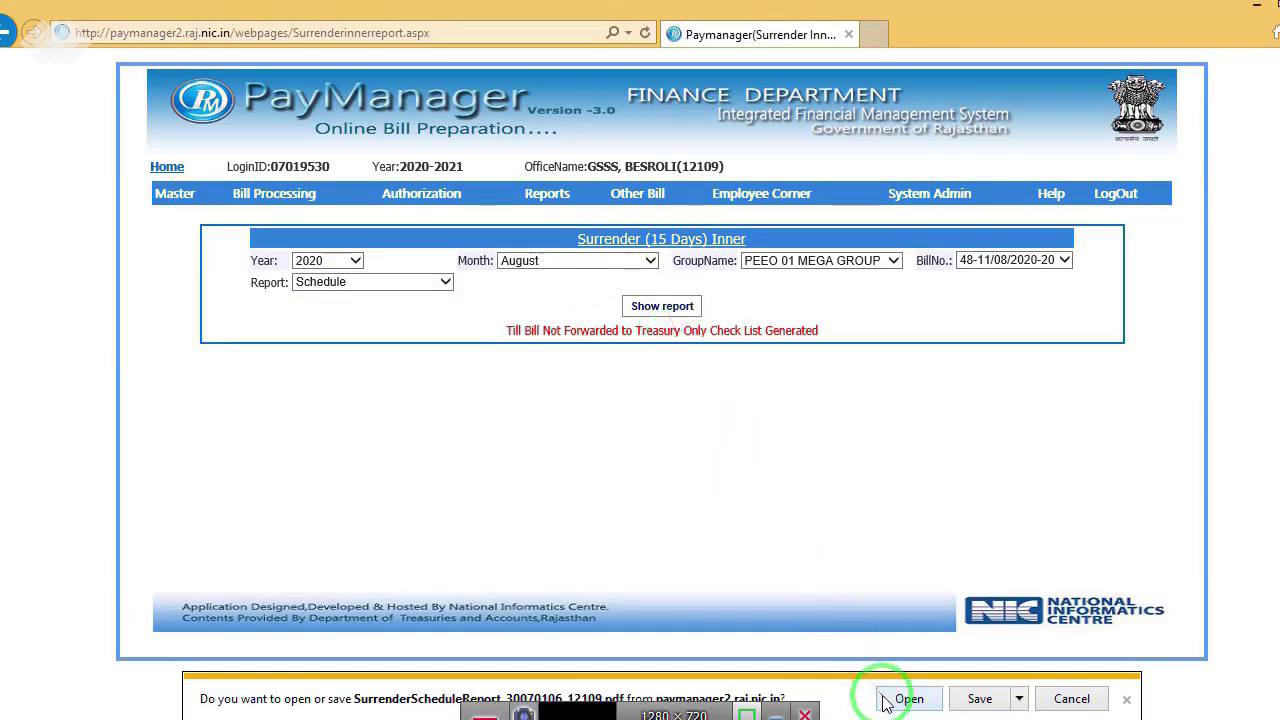
pyautogui.click(884, 700)
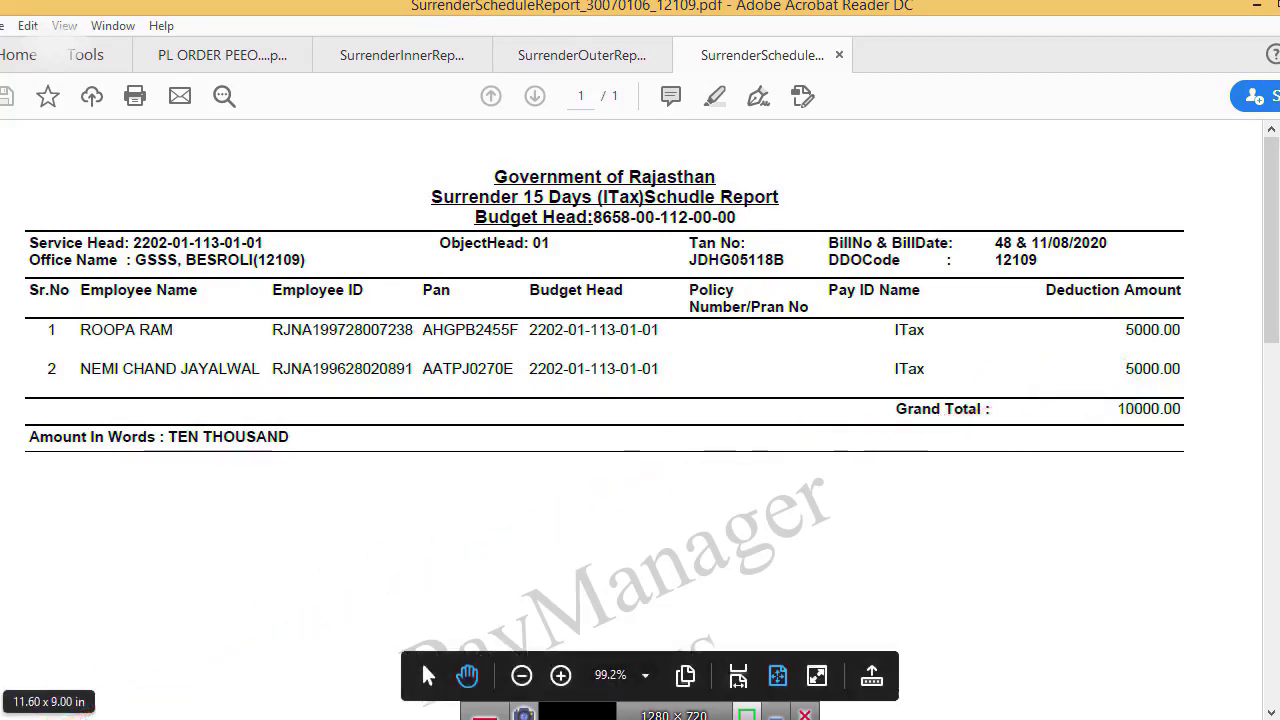
pyautogui.click(80, 620)
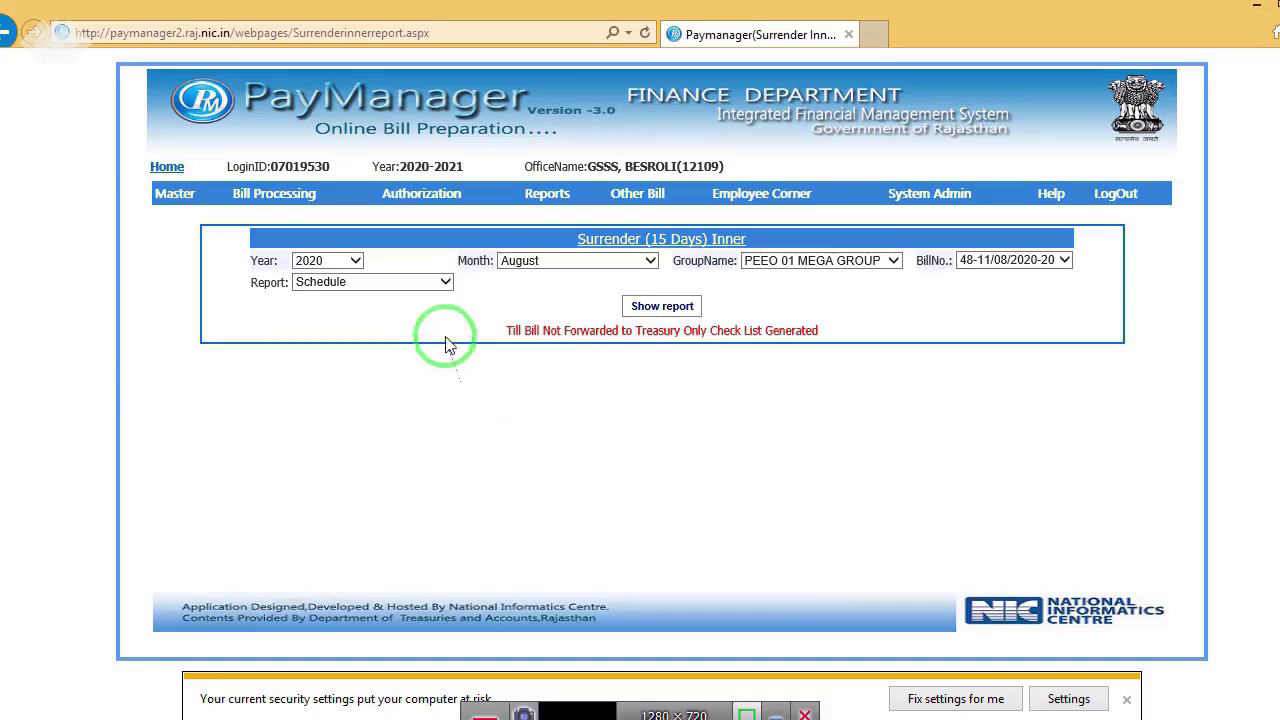
# Step: On Document Digital Sign, list Surrender Bill (15 days) bills for PEEO 01 MEGA GROUP
pyautogui.moveTo(433, 193)
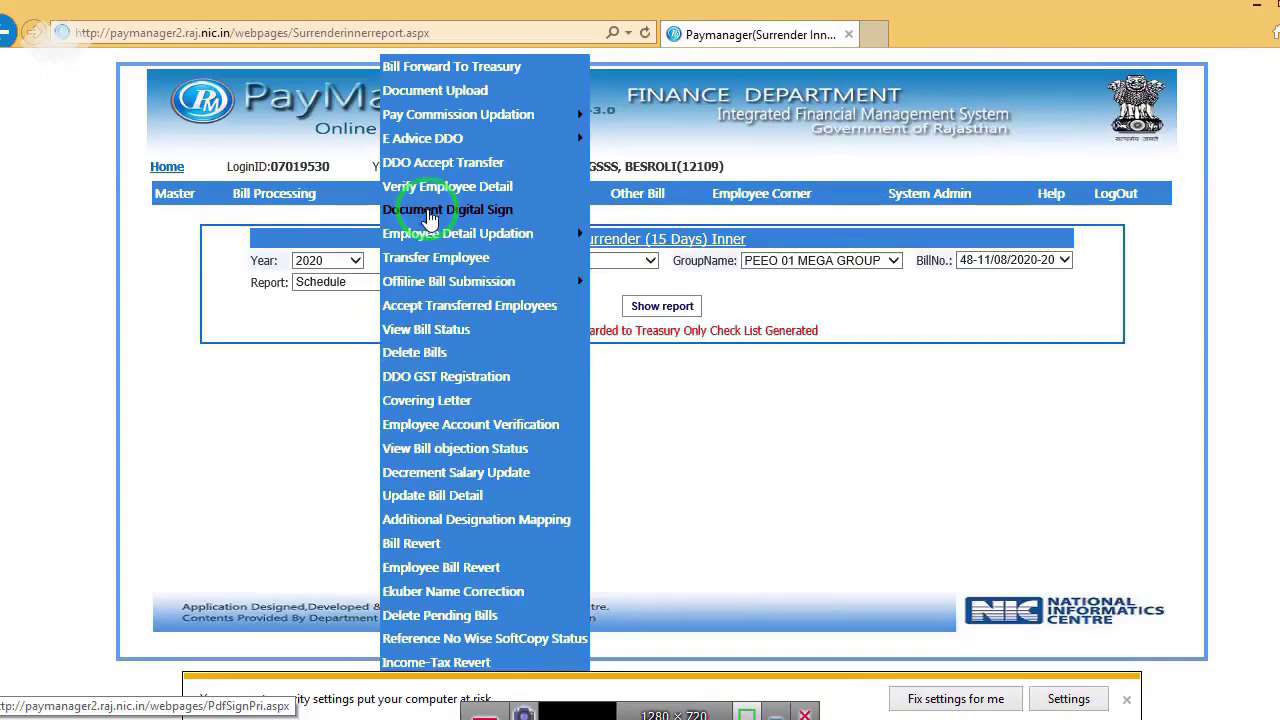
pyautogui.click(430, 212)
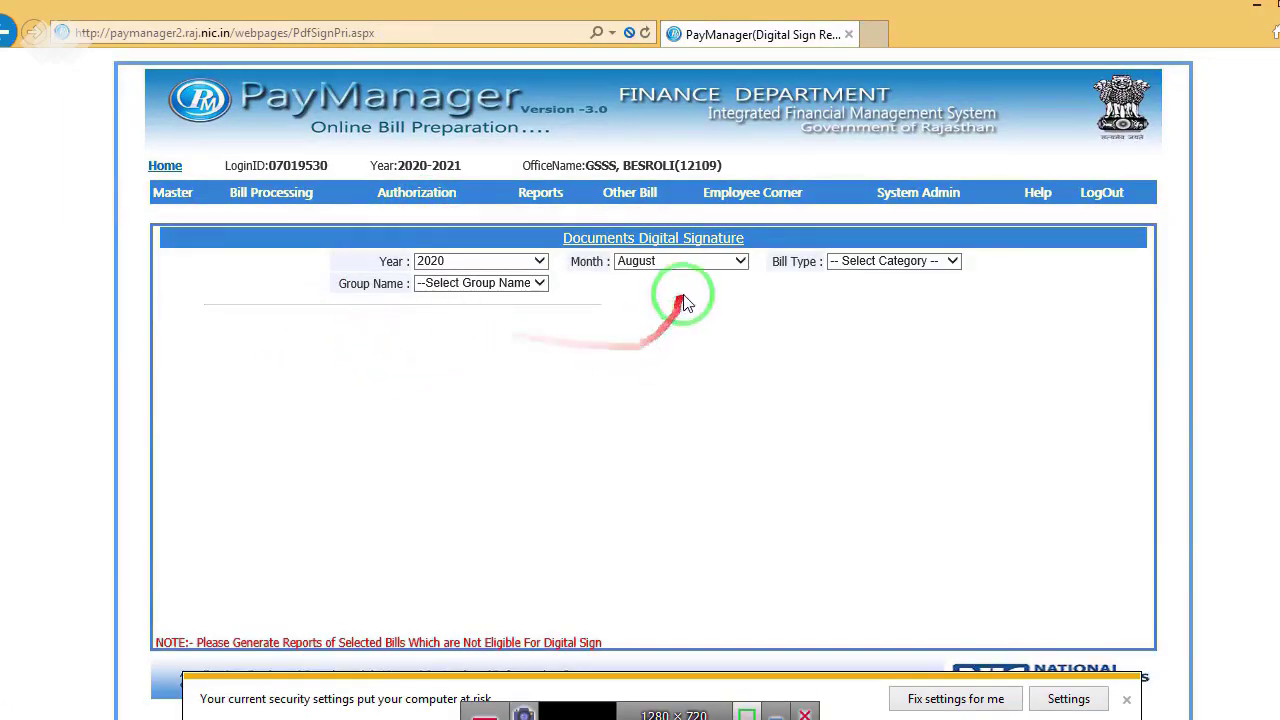
pyautogui.click(890, 262)
pyautogui.click(885, 290)
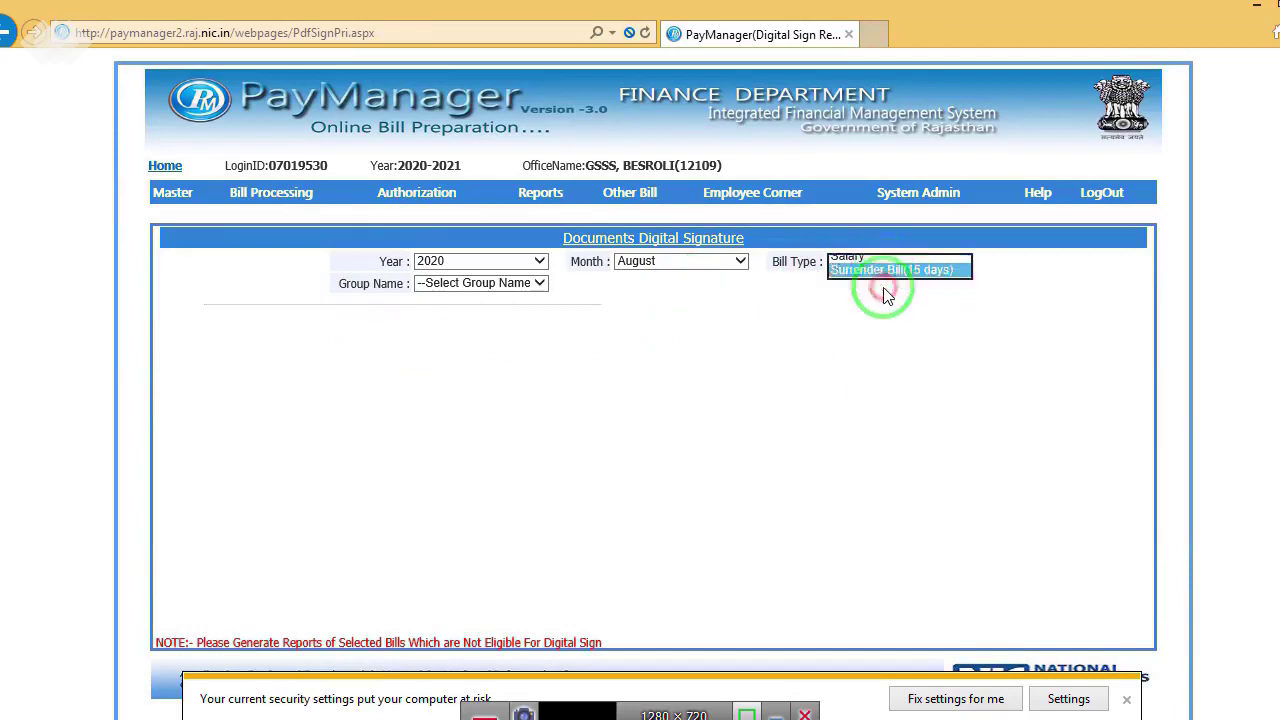
pyautogui.click(430, 283)
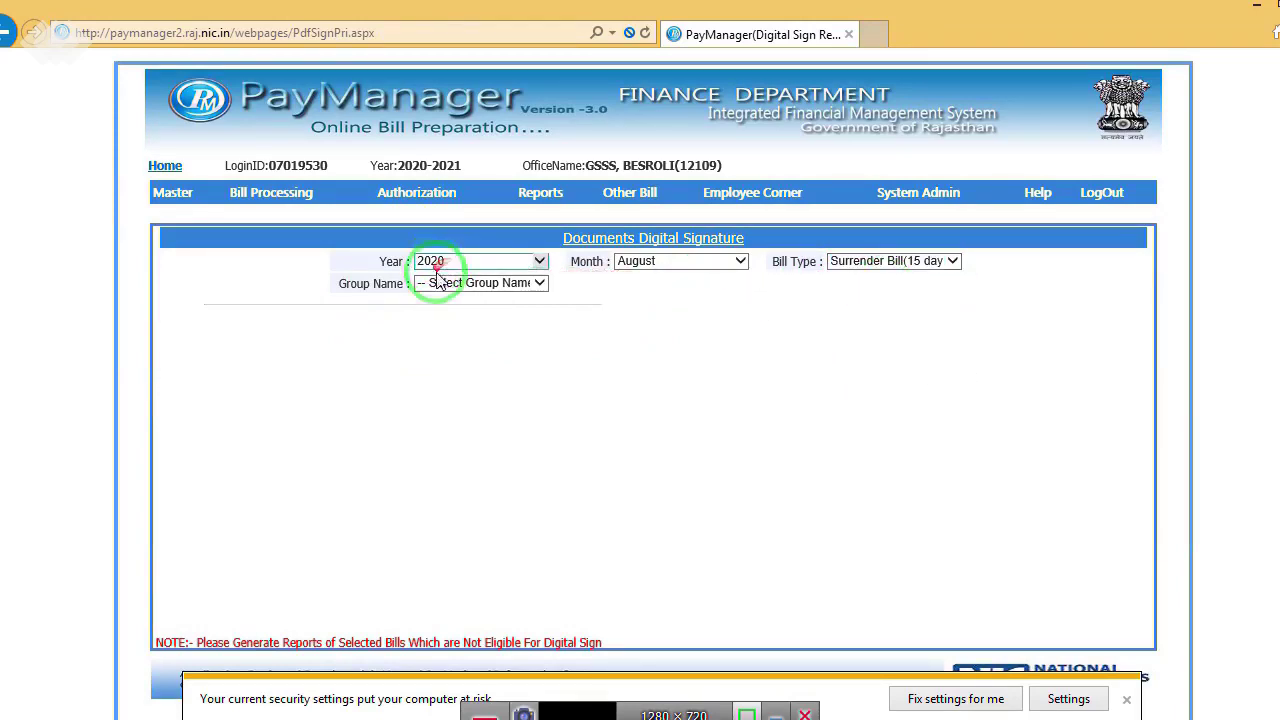
pyautogui.click(442, 298)
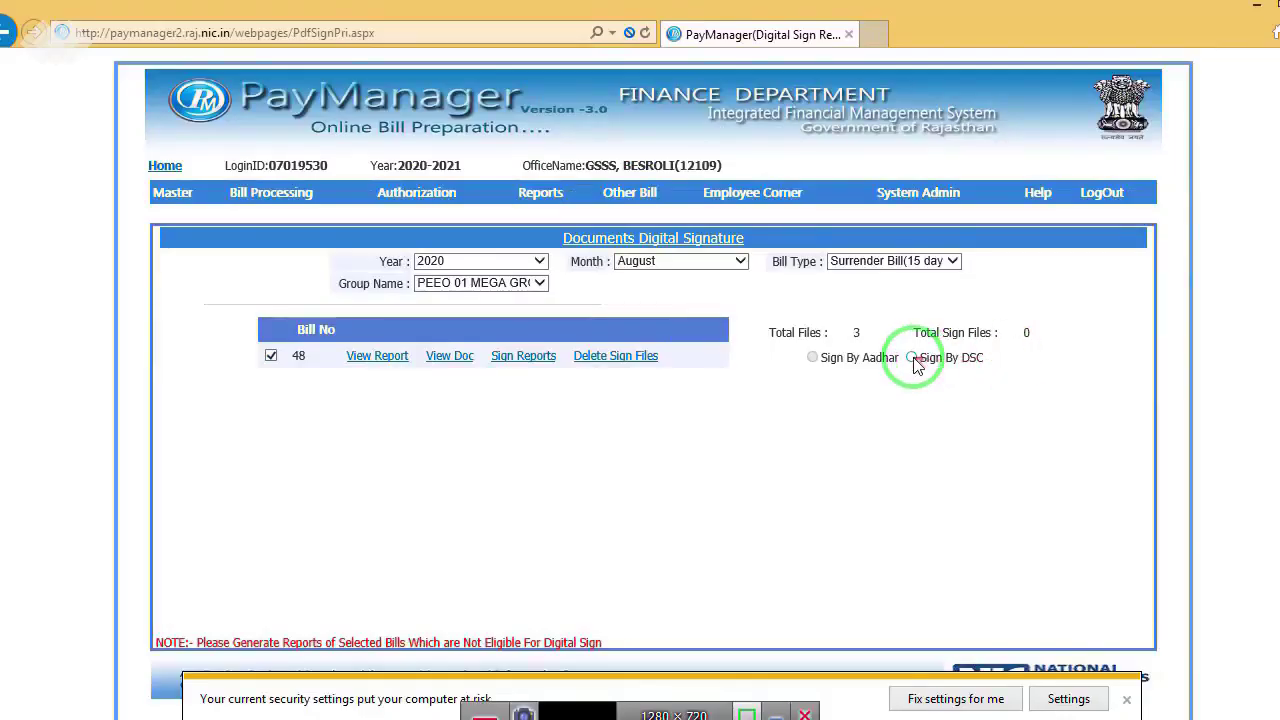
# Step: Sign all three report files of bill 48 with the DSC certificate
pyautogui.click(875, 359)
pyautogui.click(886, 384)
pyautogui.click(38, 130)
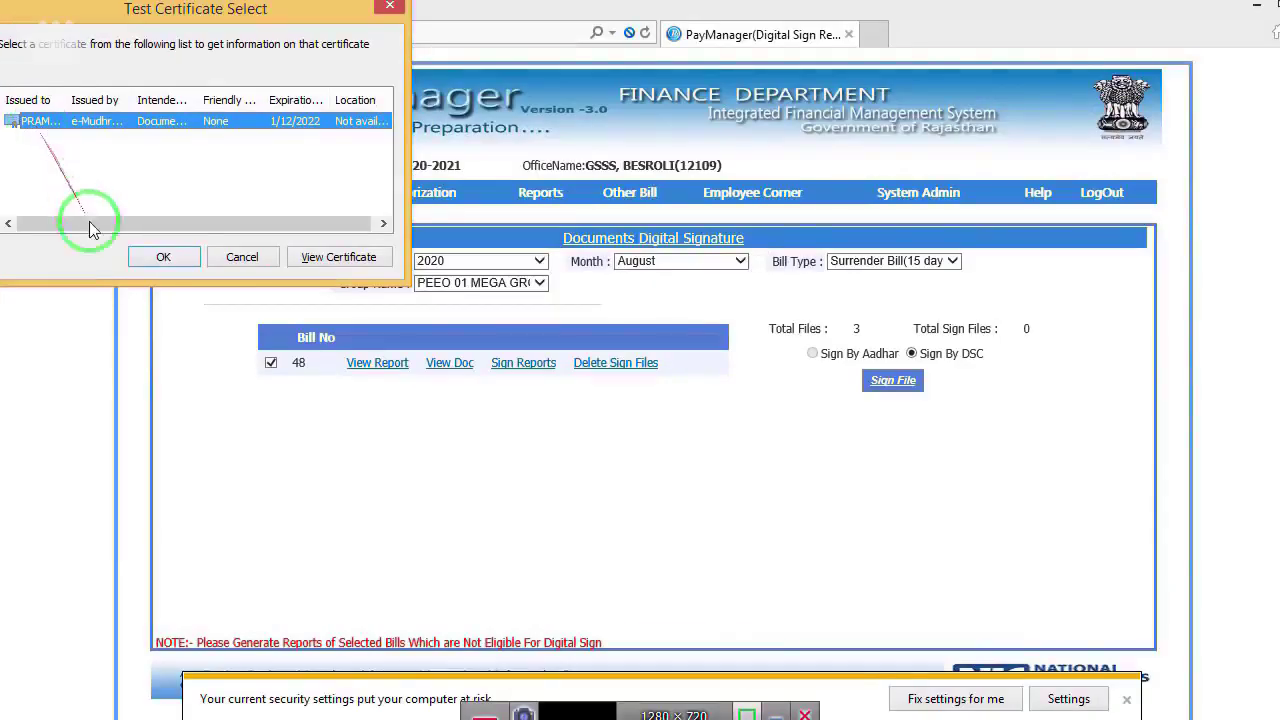
pyautogui.click(330, 386)
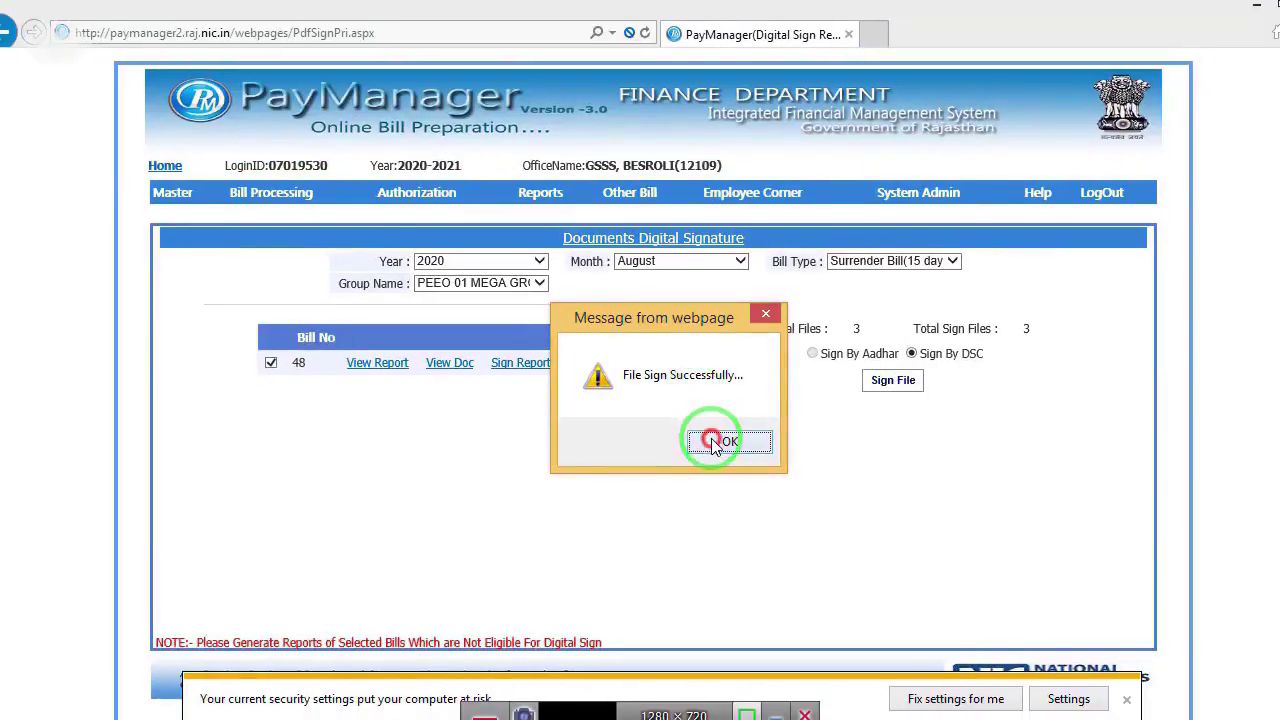
pyautogui.click(735, 500)
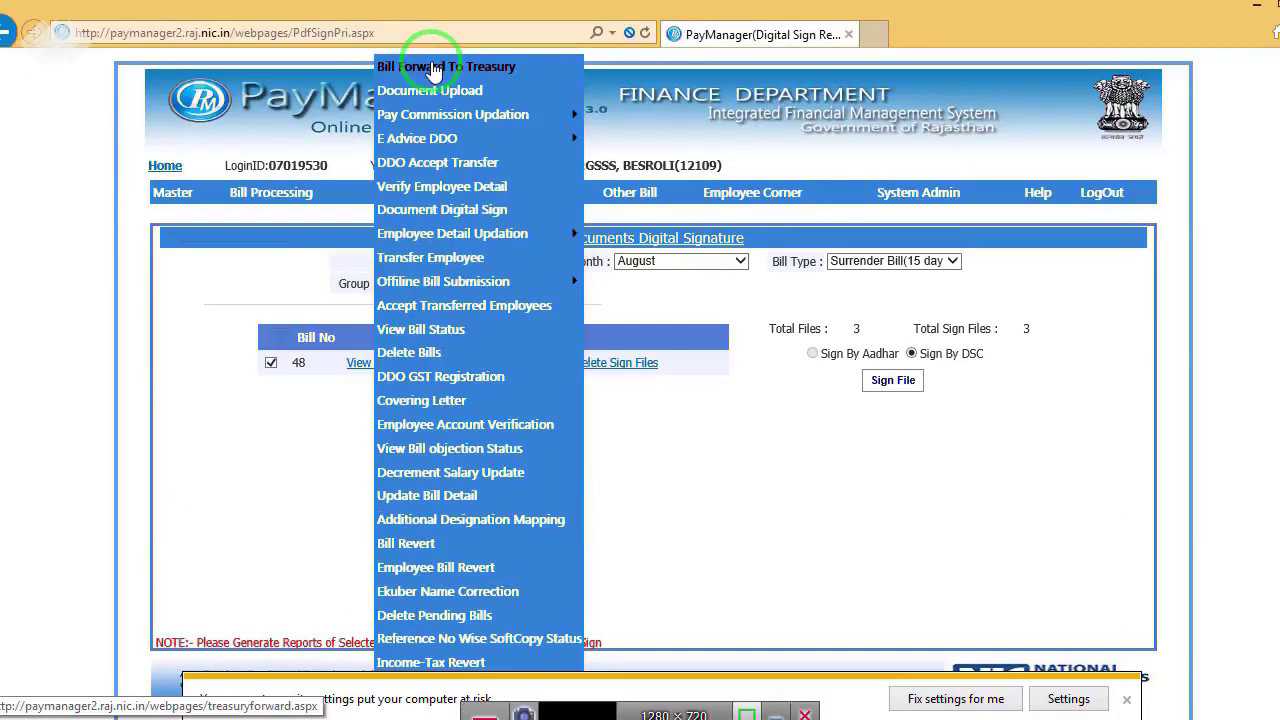
# Step: On Bill Forward To Treasury, select Surrender Bill (15 days) and PEEO 01 MEGA GROUP
pyautogui.click(433, 67)
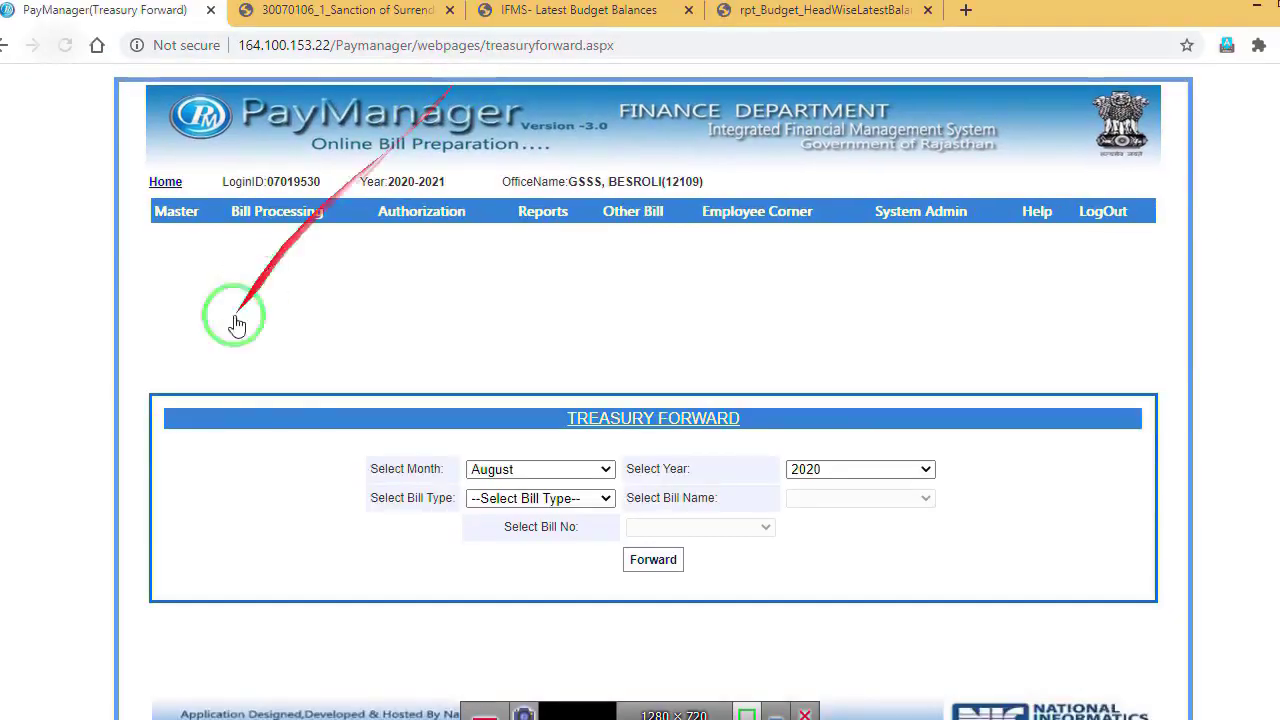
pyautogui.click(587, 499)
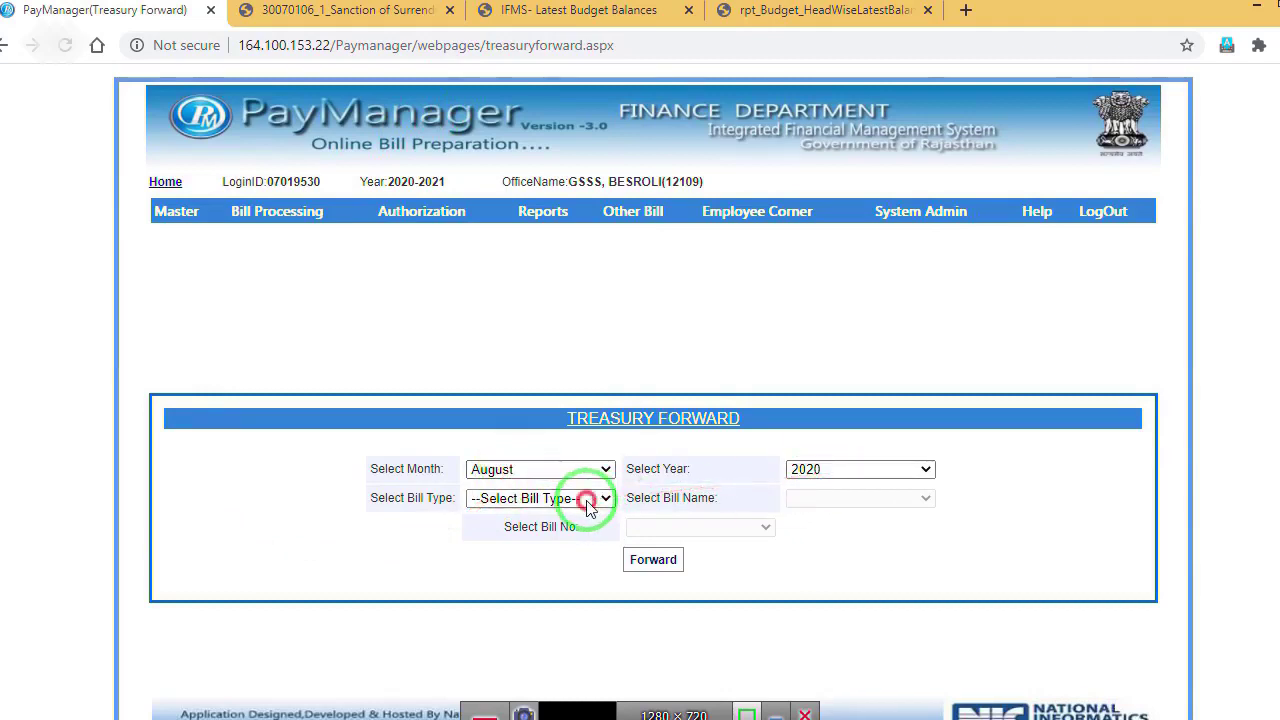
pyautogui.click(548, 551)
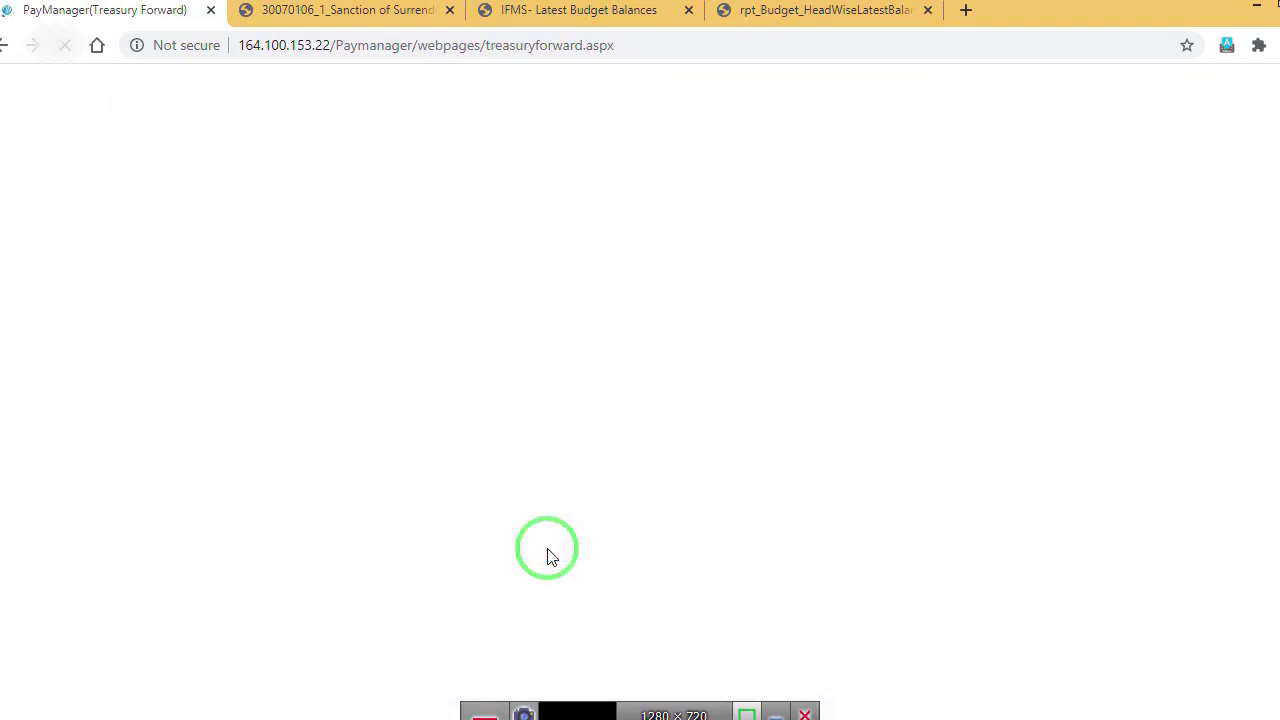
pyautogui.click(830, 498)
pyautogui.click(810, 538)
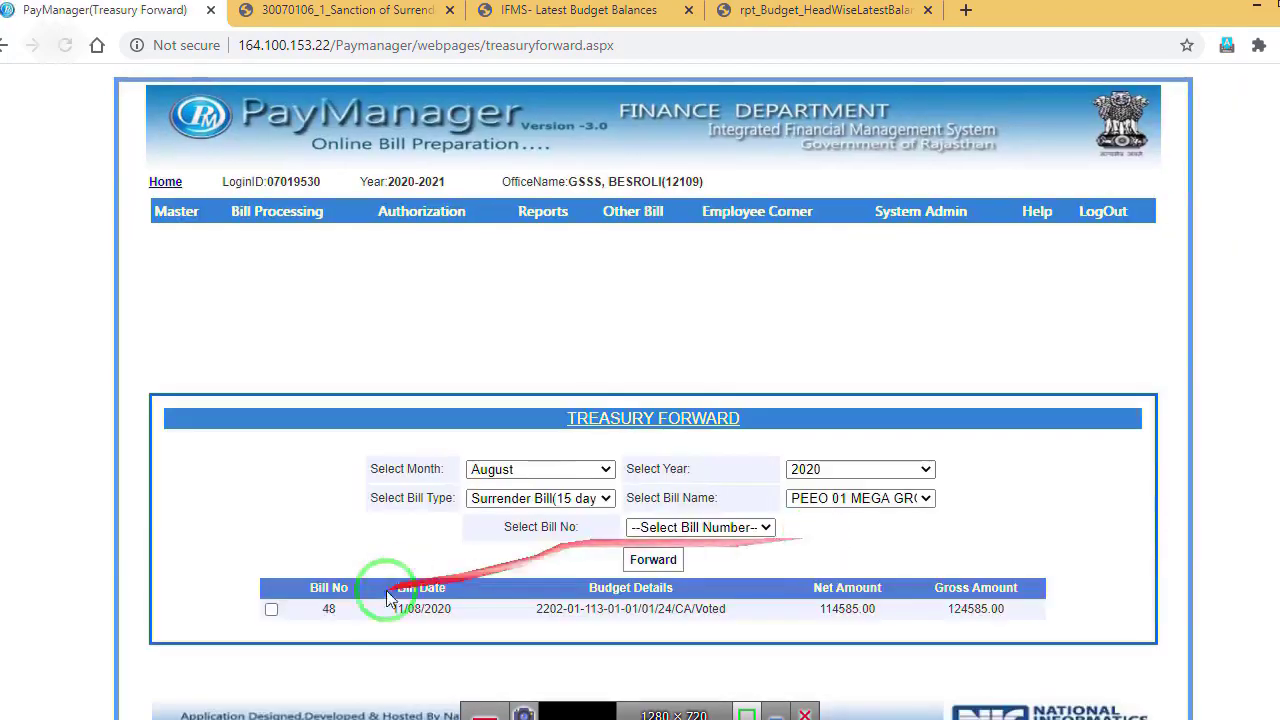
# Step: Forward bill 48 to the treasury and go back to the home page
pyautogui.click(271, 609)
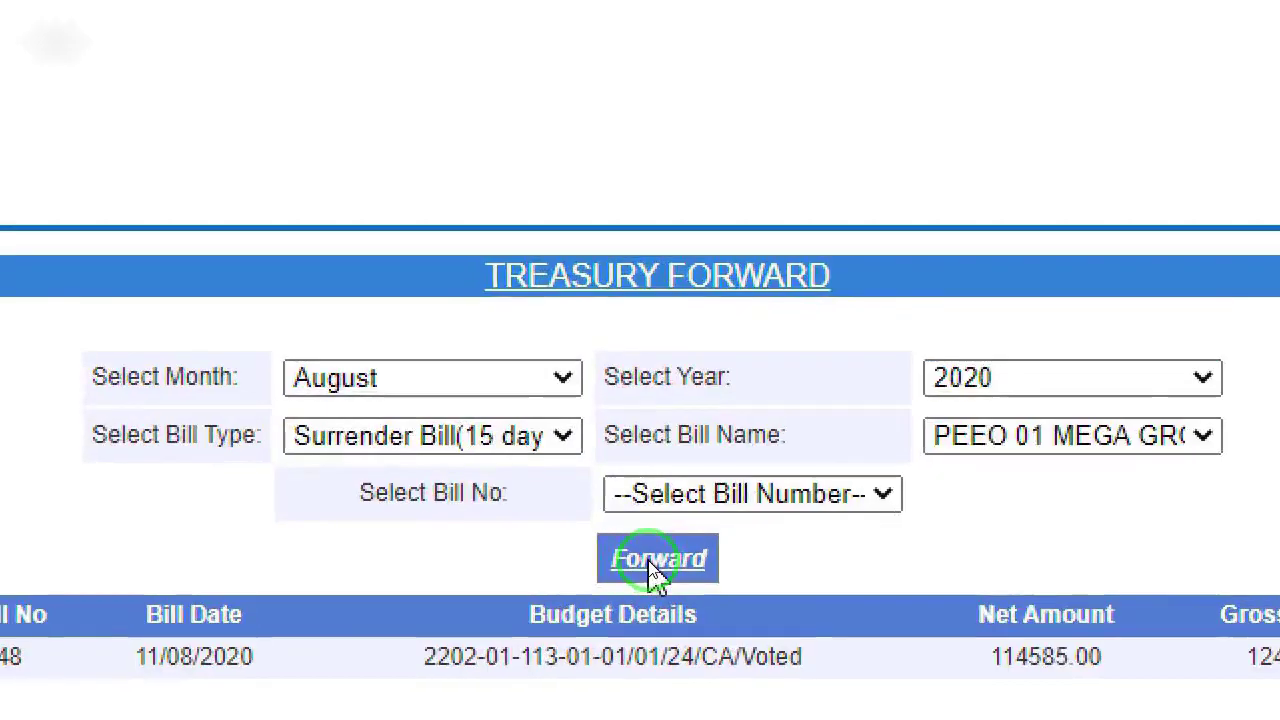
pyautogui.click(655, 560)
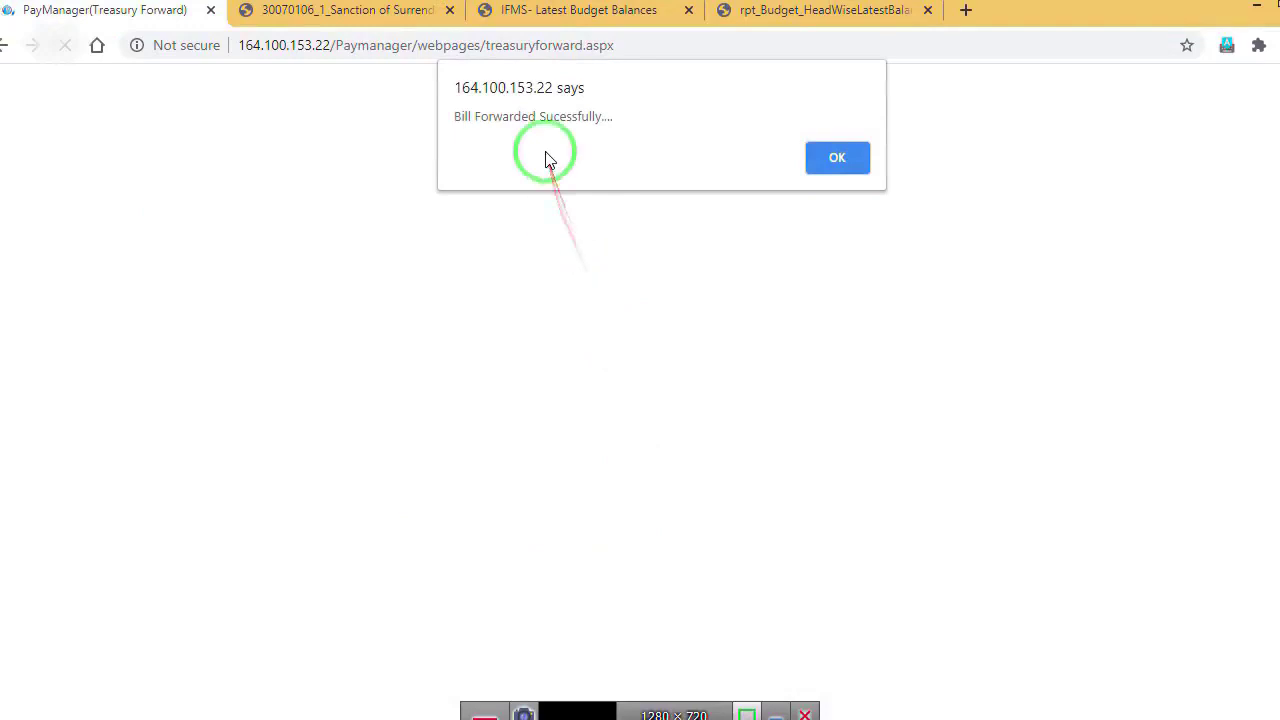
pyautogui.click(828, 162)
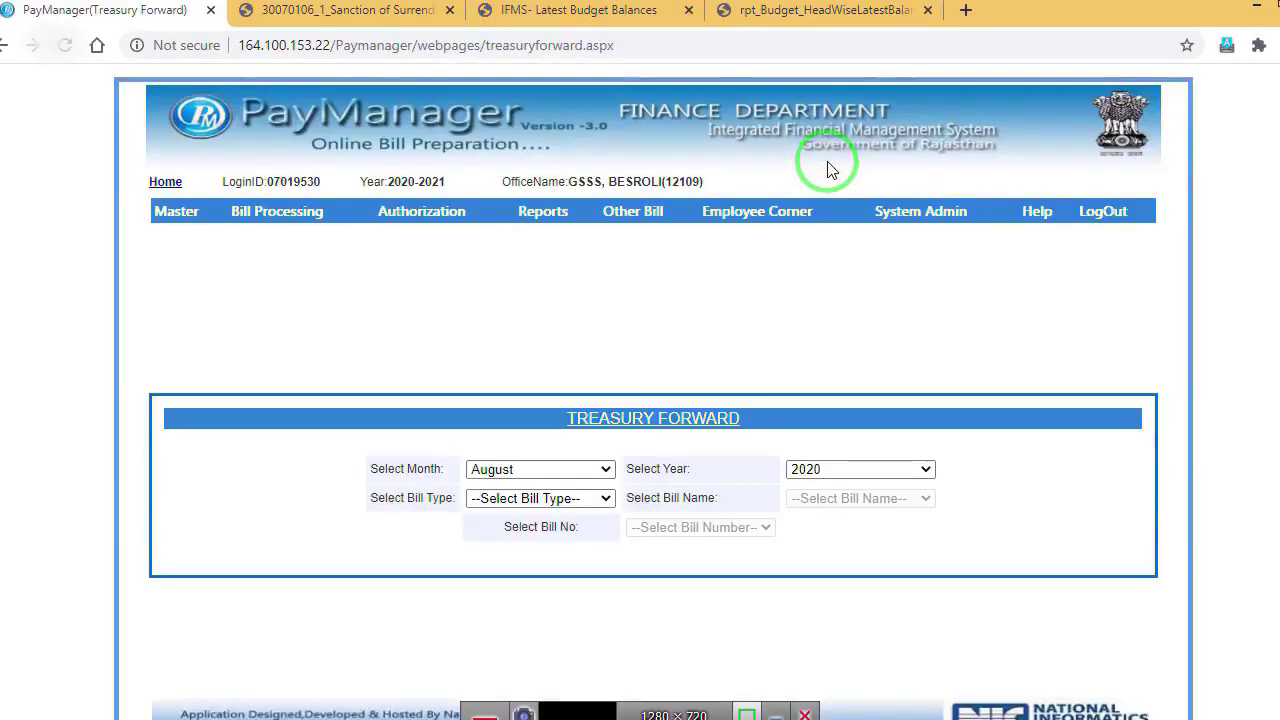
pyautogui.moveTo(545, 215)
pyautogui.moveTo(570, 359)
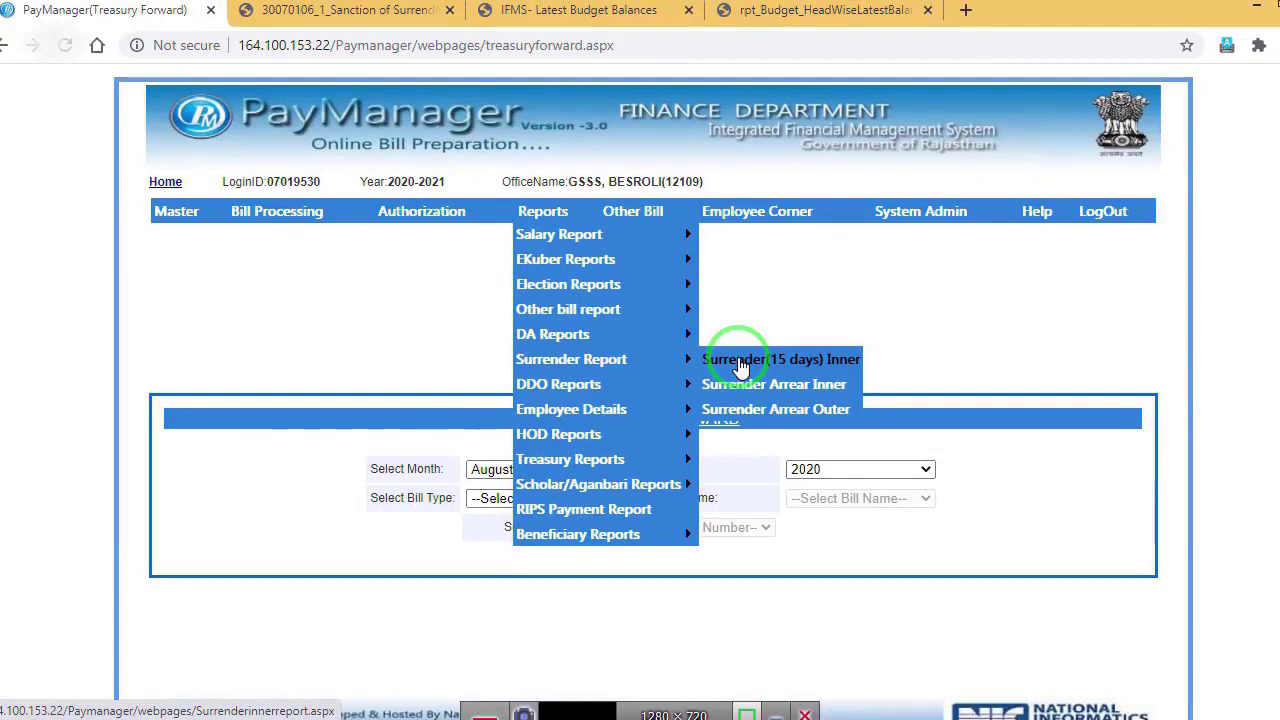
pyautogui.click(166, 184)
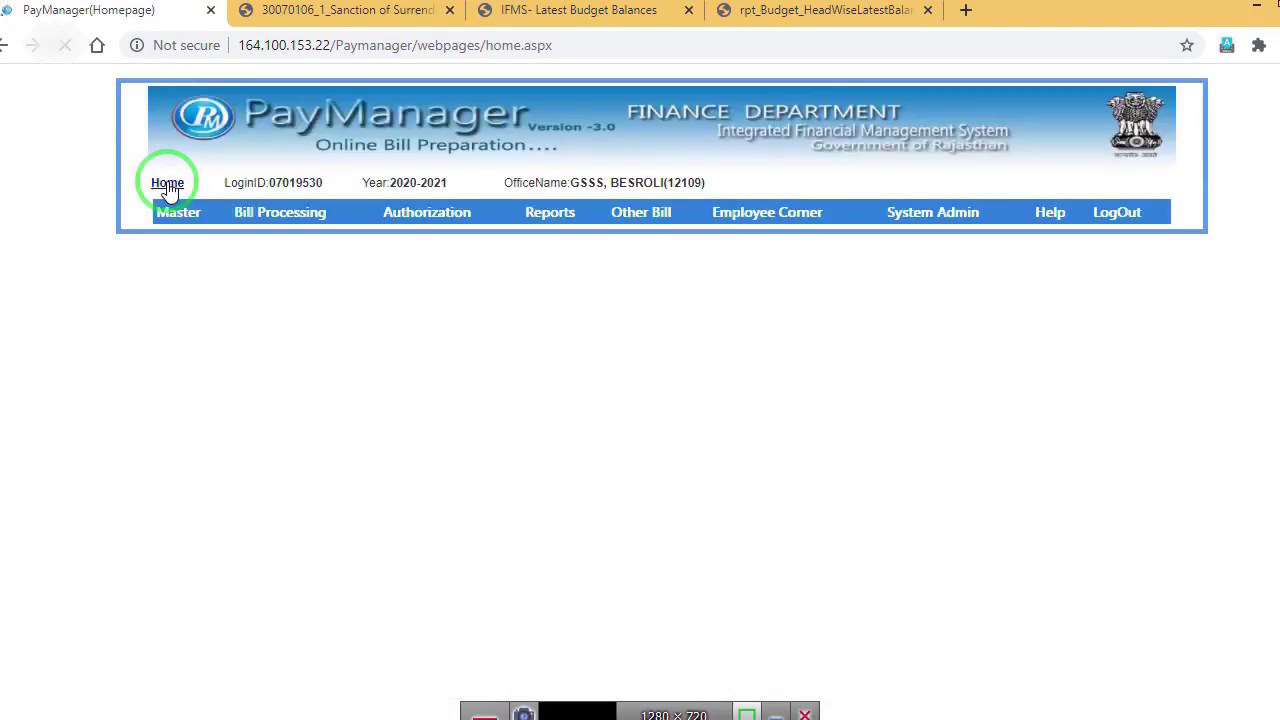